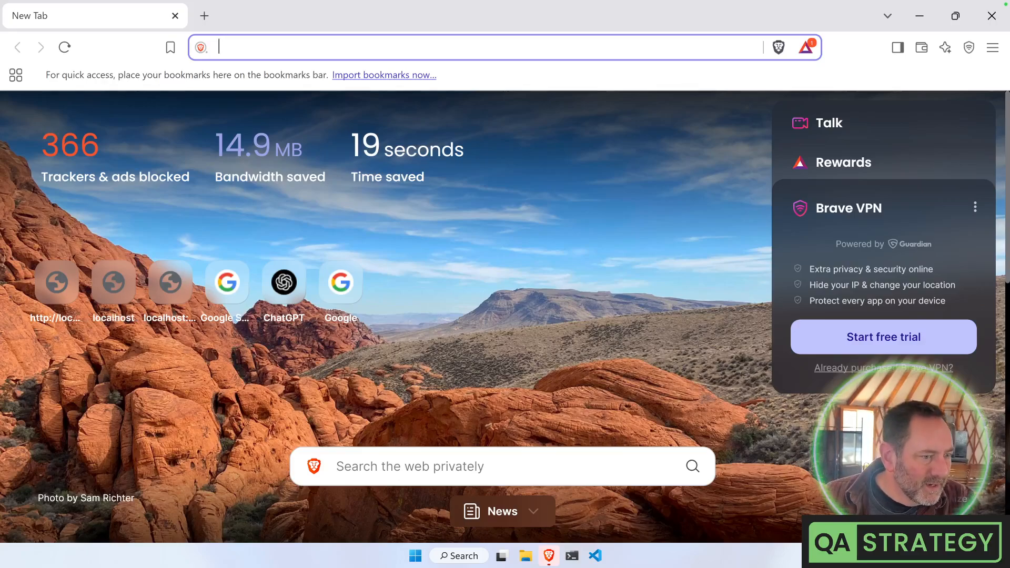
# Load the MSSQLEXPRESS-M1-Install repository page in GitHub from the pasted address
pyautogui.write('https://github.com/jimm98y/MSSQLEXPRESS-M1-Install/tree/main')
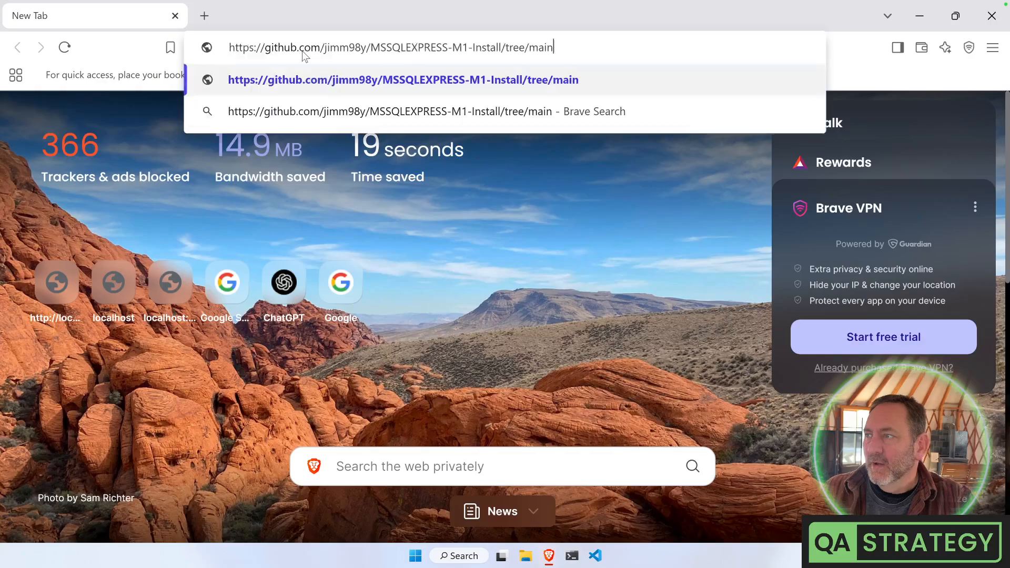
pyautogui.press('Return')
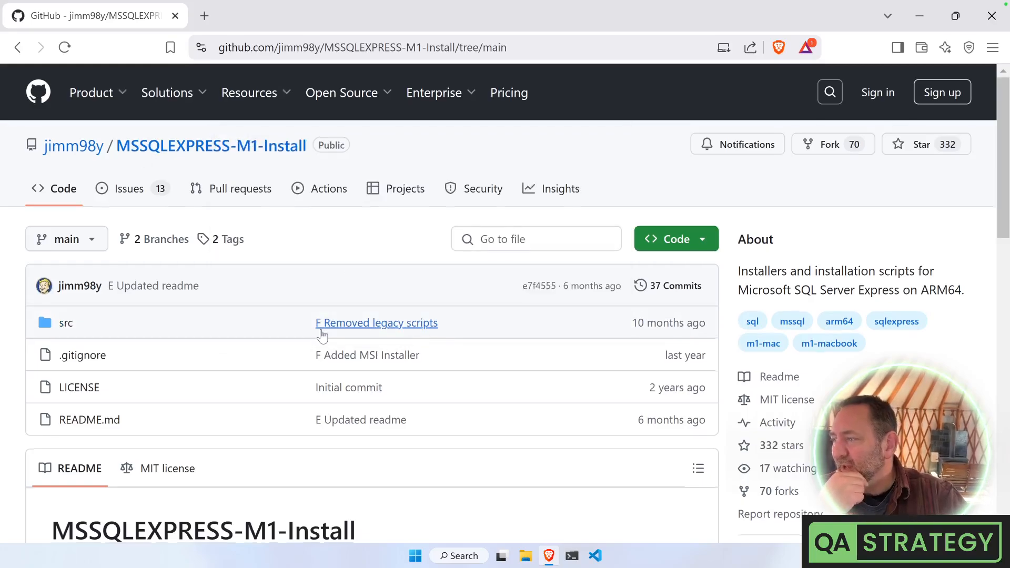
pyautogui.scroll(-3, 318, 266)
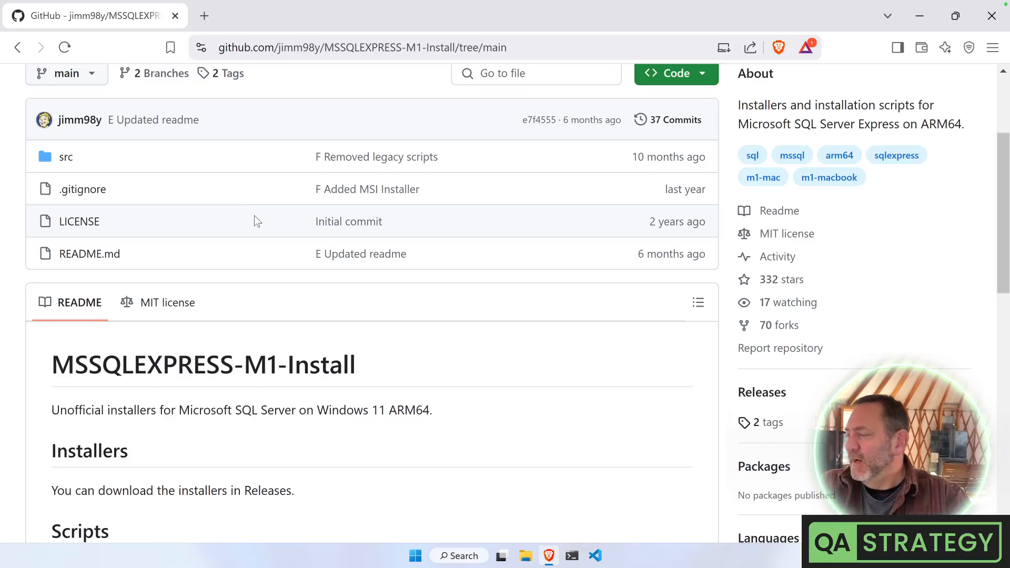
# Copy the repository's HTTPS clone URL and switch to the terminal
pyautogui.click(694, 77)
pyautogui.click(690, 184)
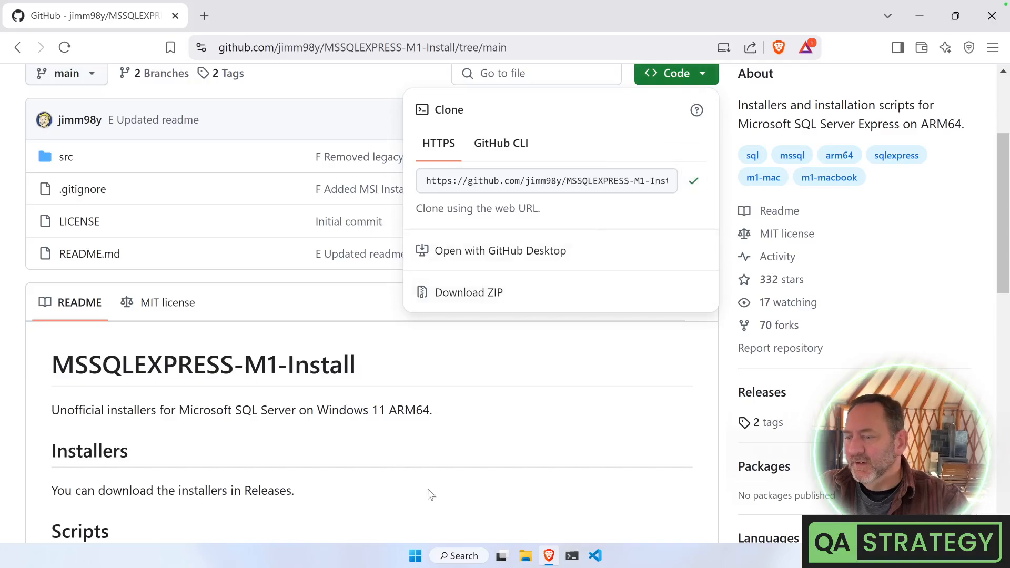
pyautogui.click(572, 557)
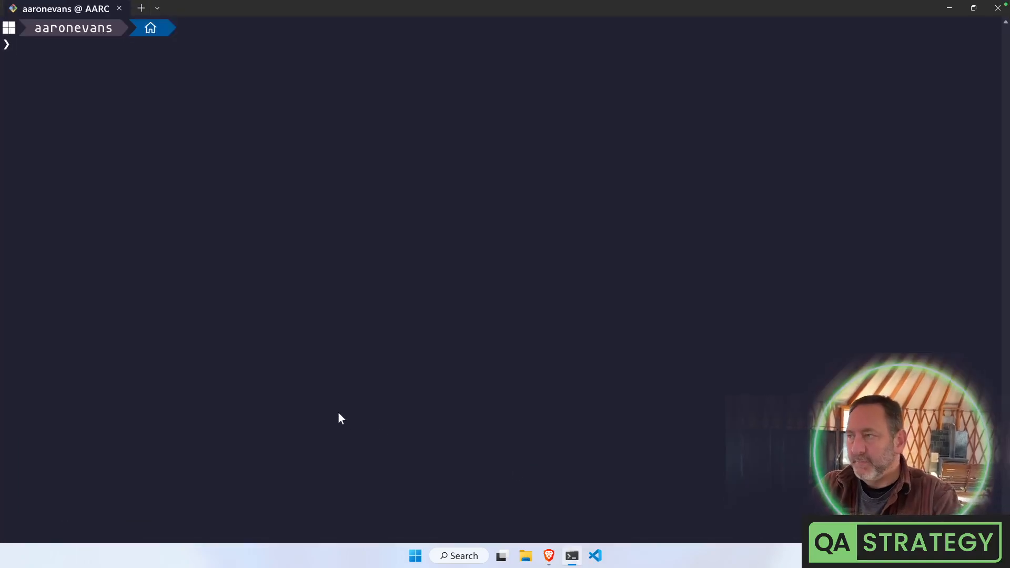
# Clone the MSSQLEXPRESS-M1-Install repository into the yurtstream folder with git clone
pyautogui.write('cd yurt')
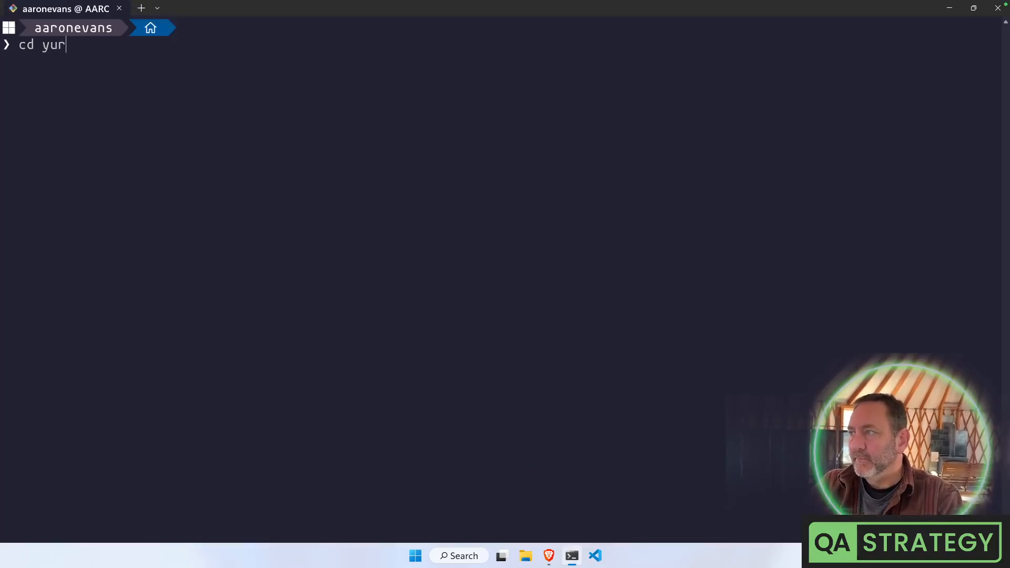
pyautogui.press('Tab')
pyautogui.press('Return')
pyautogui.write('git')
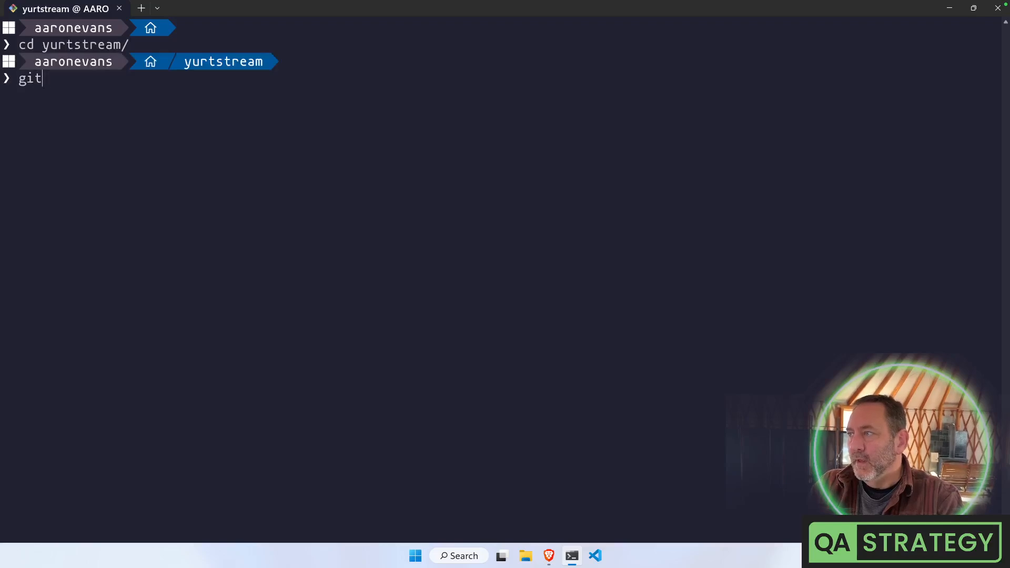
pyautogui.write(' clone')
pyautogui.hotkey('ctrl', 'v')
pyautogui.press('Return')
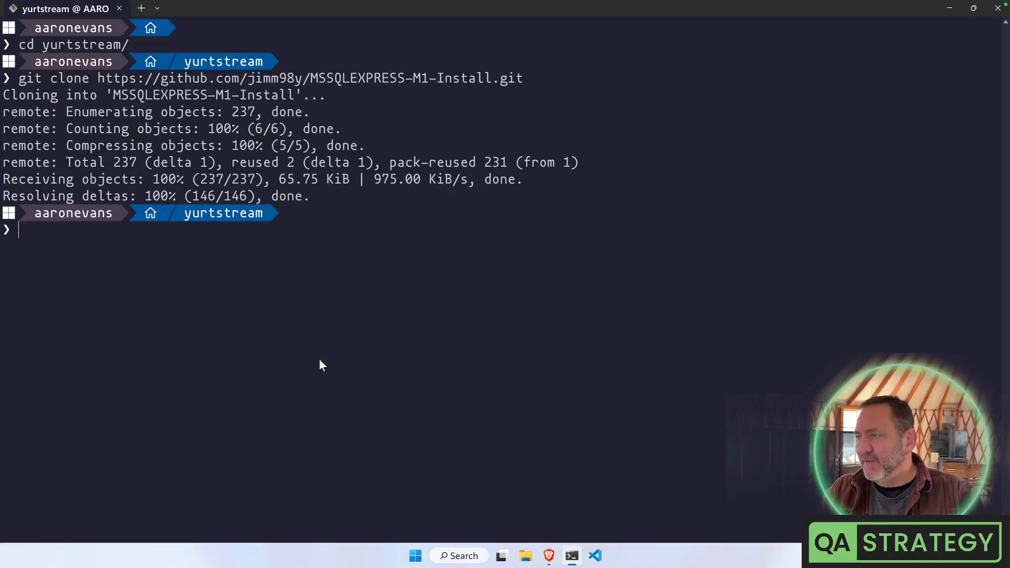
# Enter MSSQLEXPRESS-M1-Install, list its files with ll, enter cat README.md, and clear the screen
pyautogui.write('c')
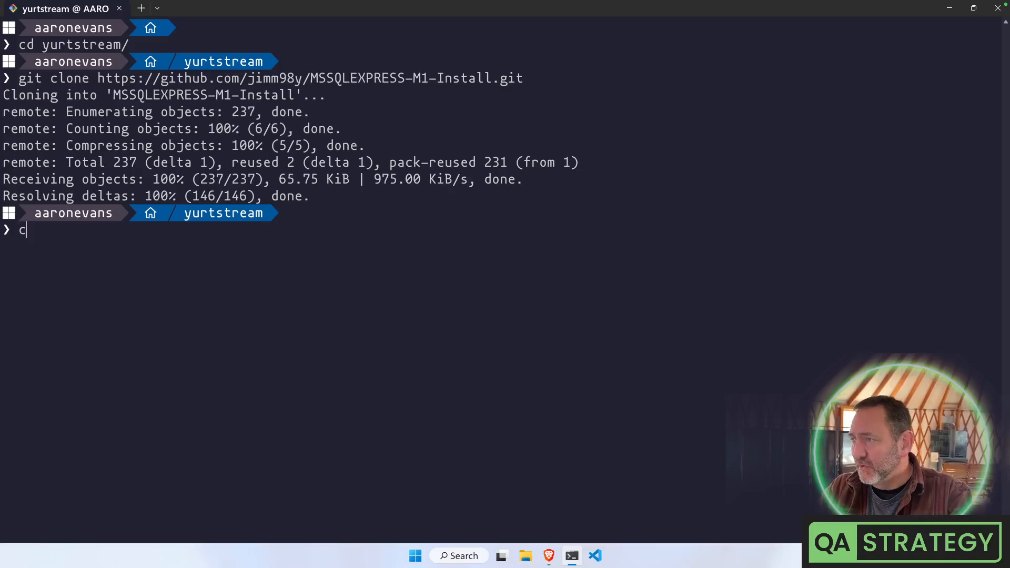
pyautogui.write('d MS')
pyautogui.press('Tab')
pyautogui.press('Return')
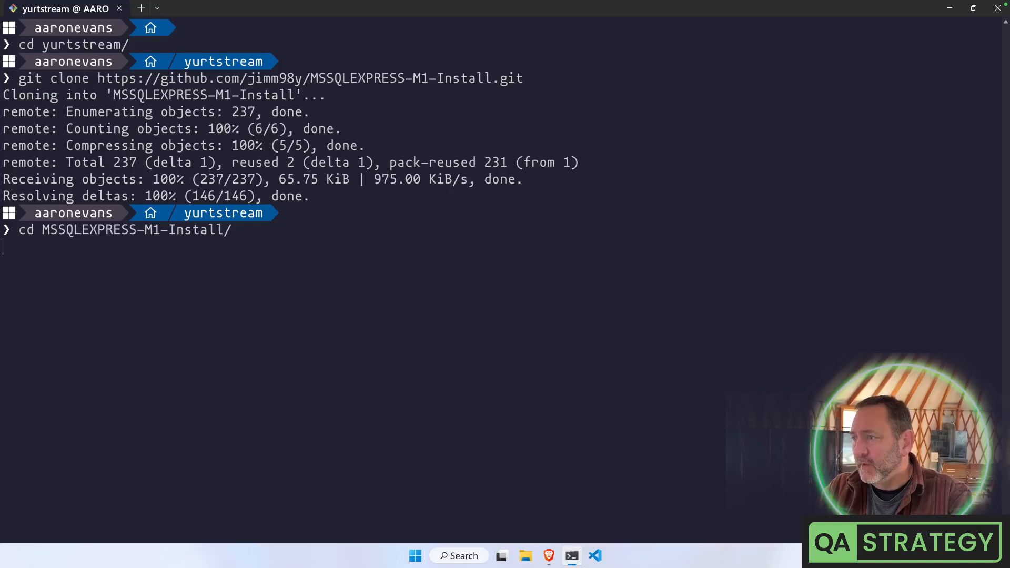
pyautogui.write('ll')
pyautogui.press('Return')
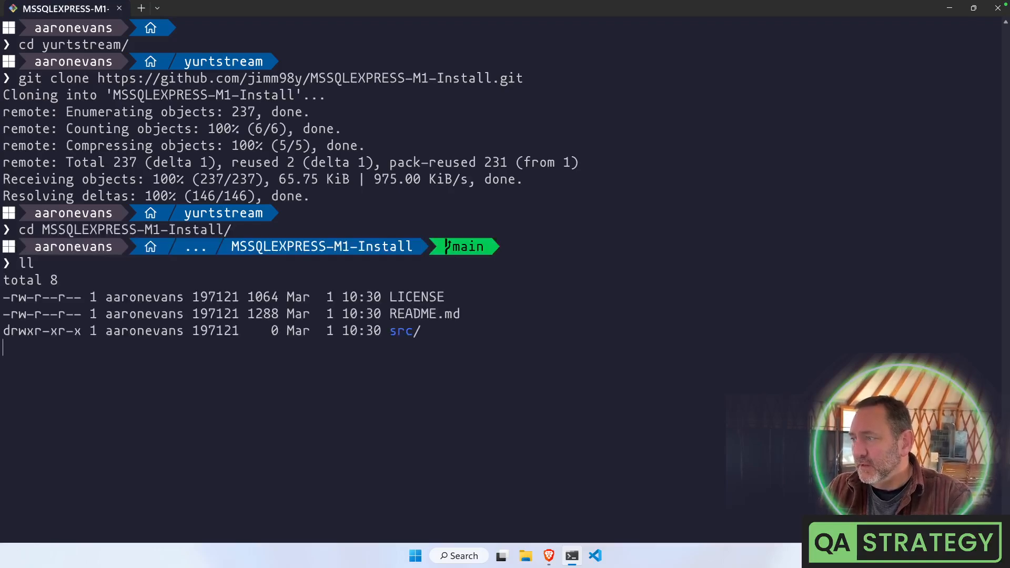
pyautogui.write('cat RE')
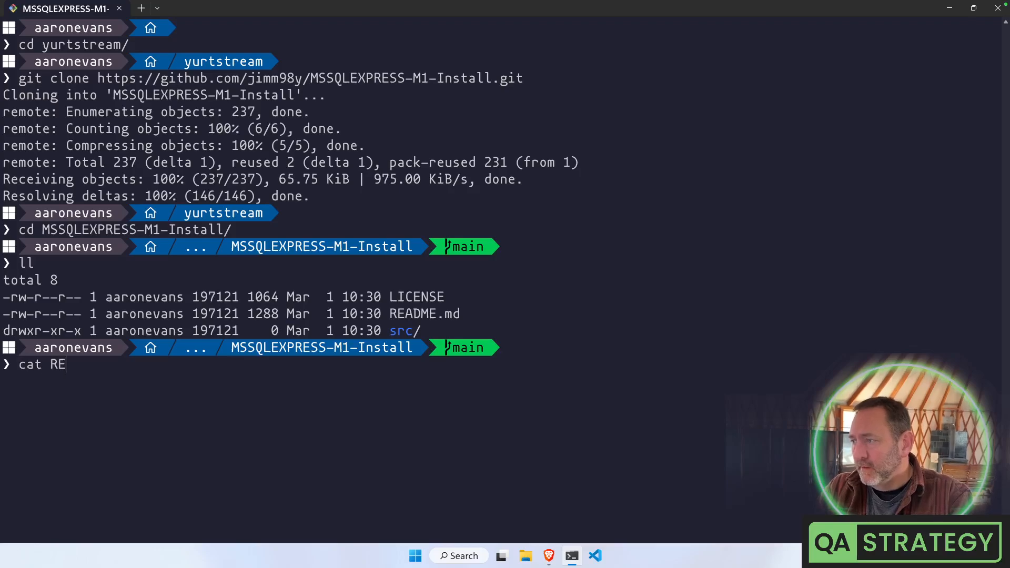
pyautogui.press('Tab')
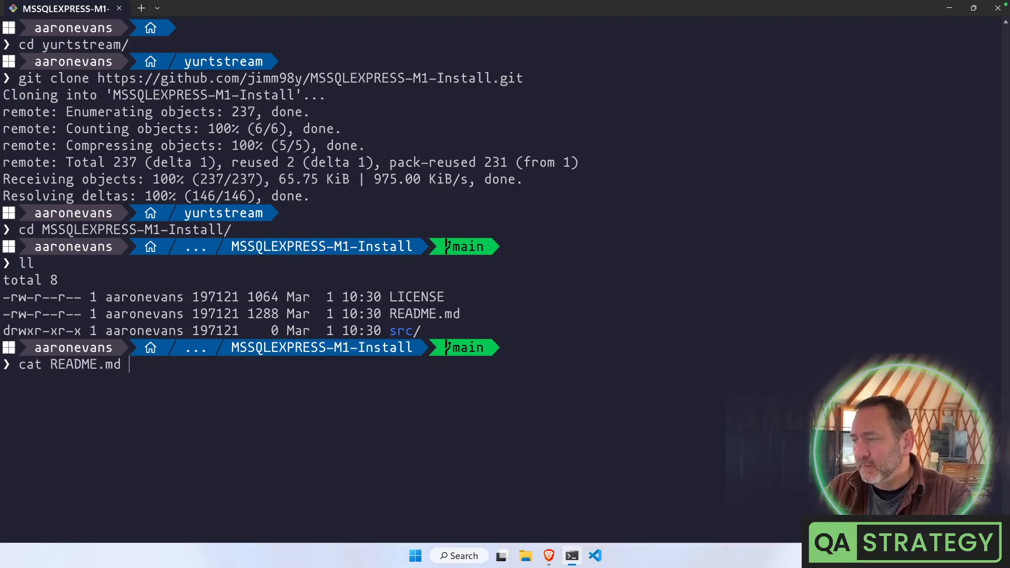
pyautogui.hotkey('ctrl', 'l')
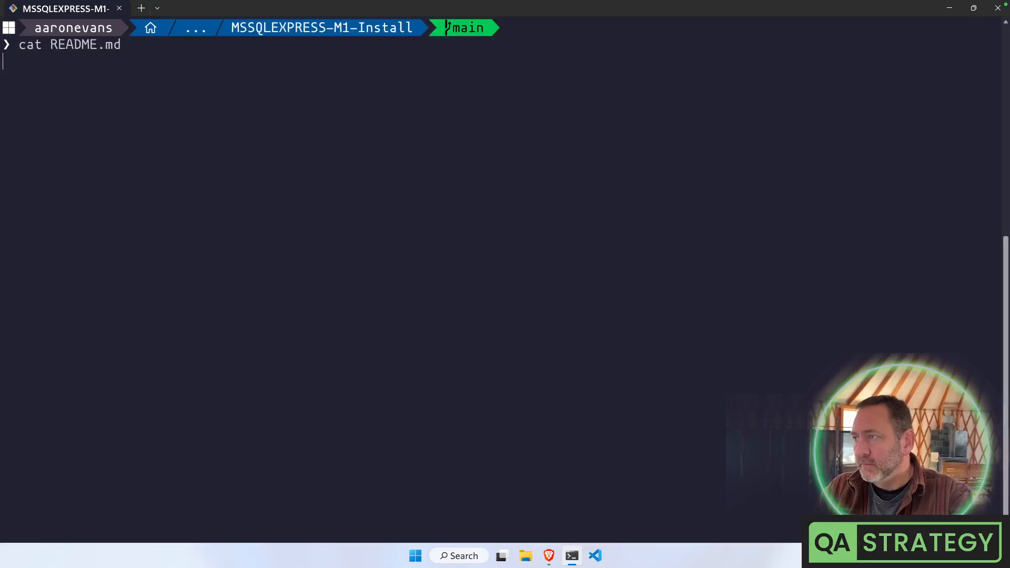
pyautogui.scroll(4, 314, 311)
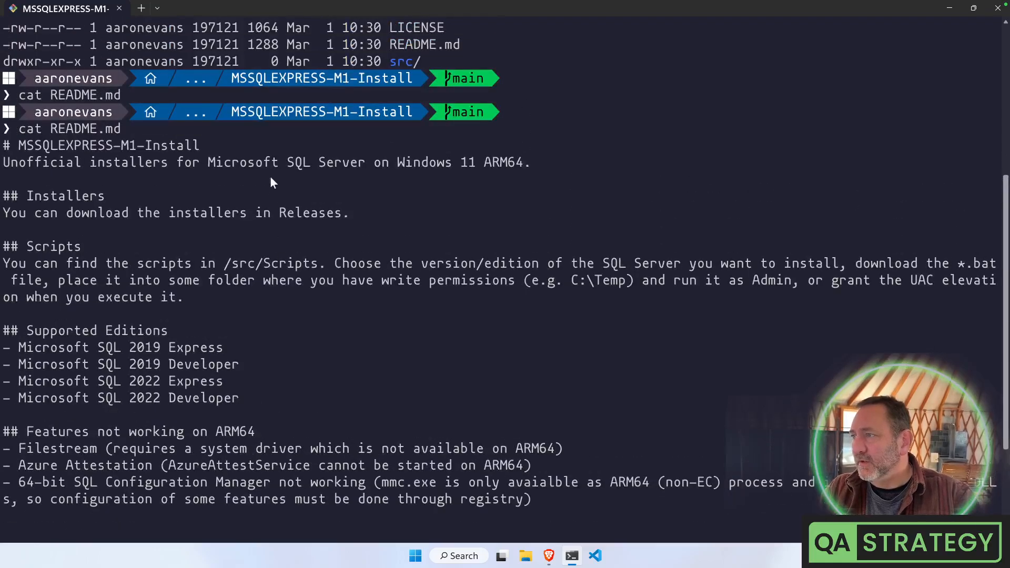
pyautogui.moveTo(87, 182); pyautogui.dragTo(402, 180)
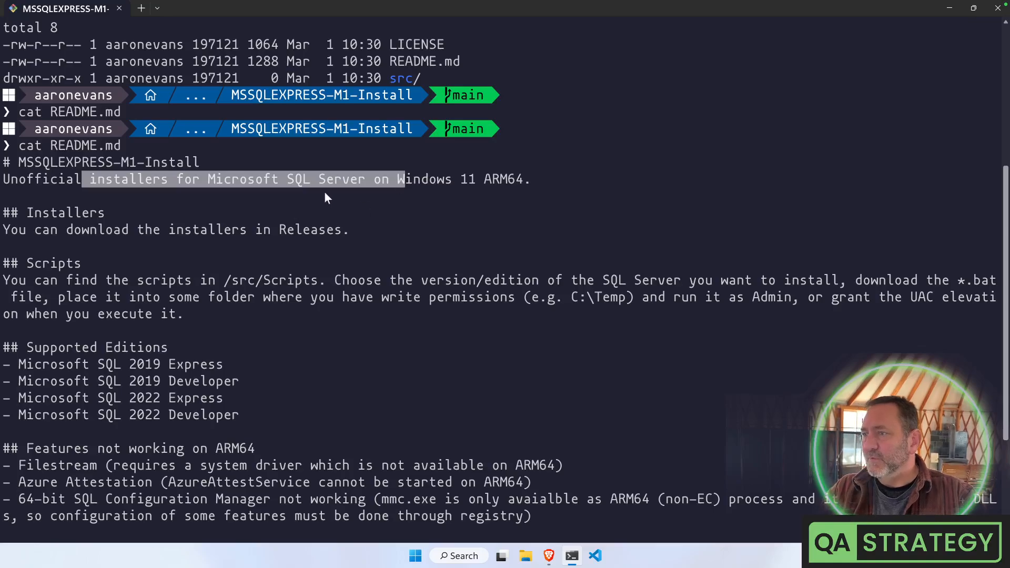
pyautogui.click(95, 230)
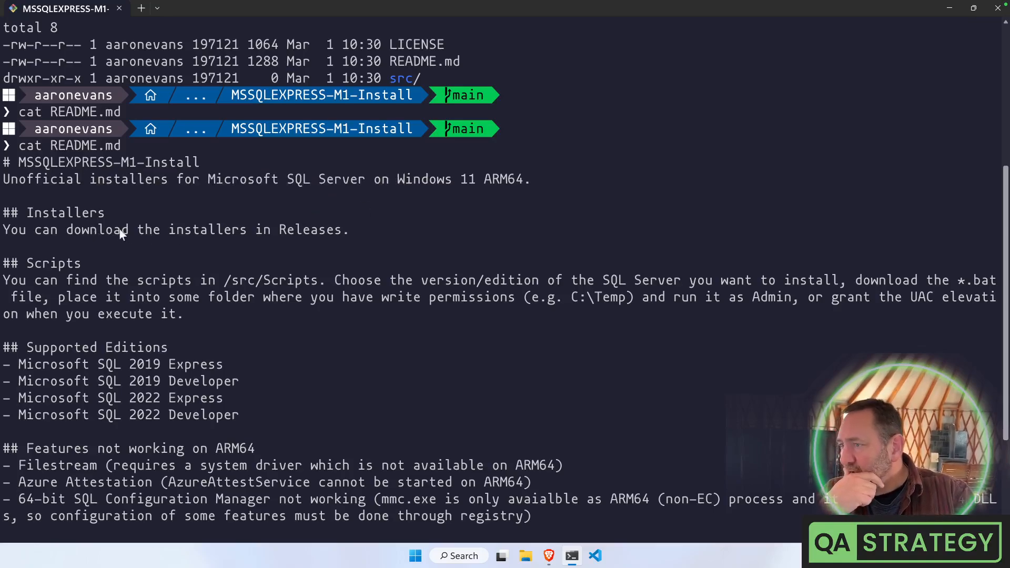
pyautogui.moveTo(61, 229); pyautogui.dragTo(309, 235)
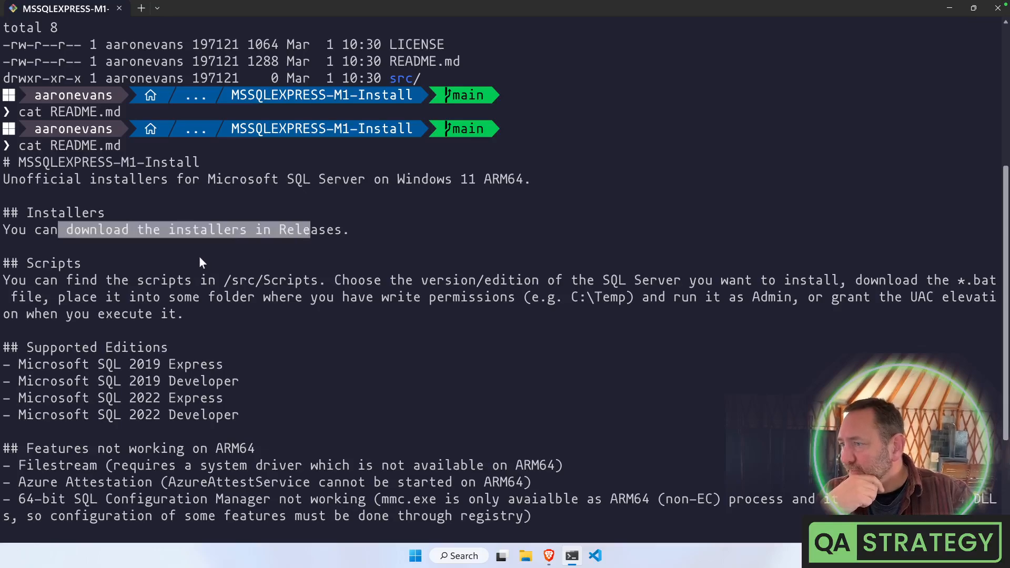
pyautogui.moveTo(40, 282); pyautogui.dragTo(330, 283)
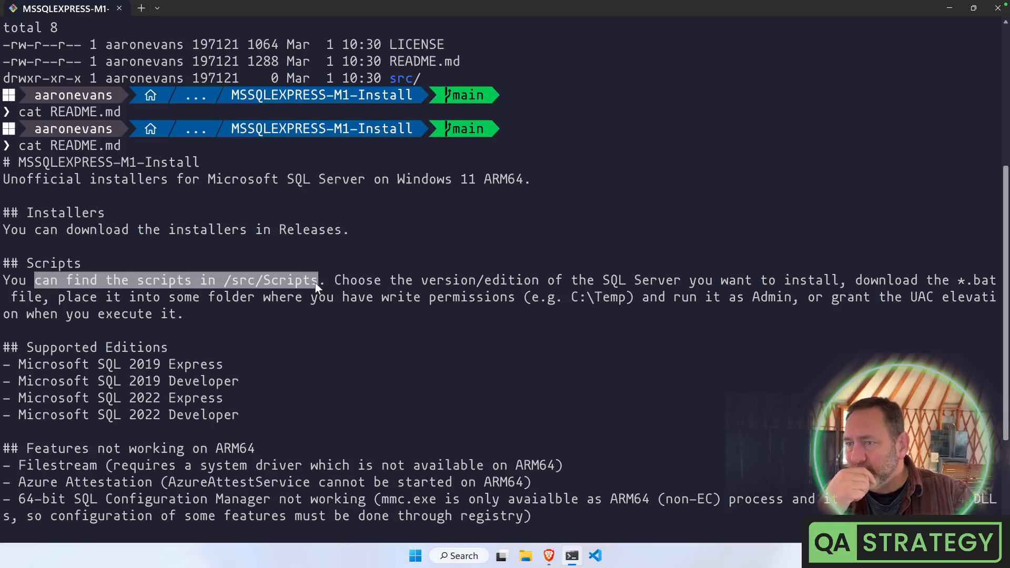
pyautogui.moveTo(493, 280); pyautogui.dragTo(809, 280)
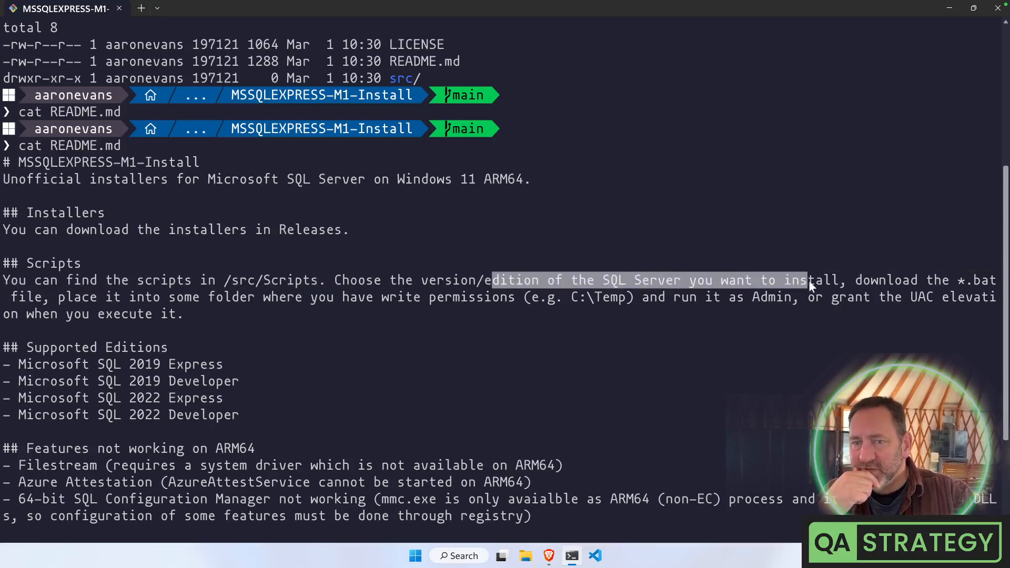
pyautogui.click(823, 281)
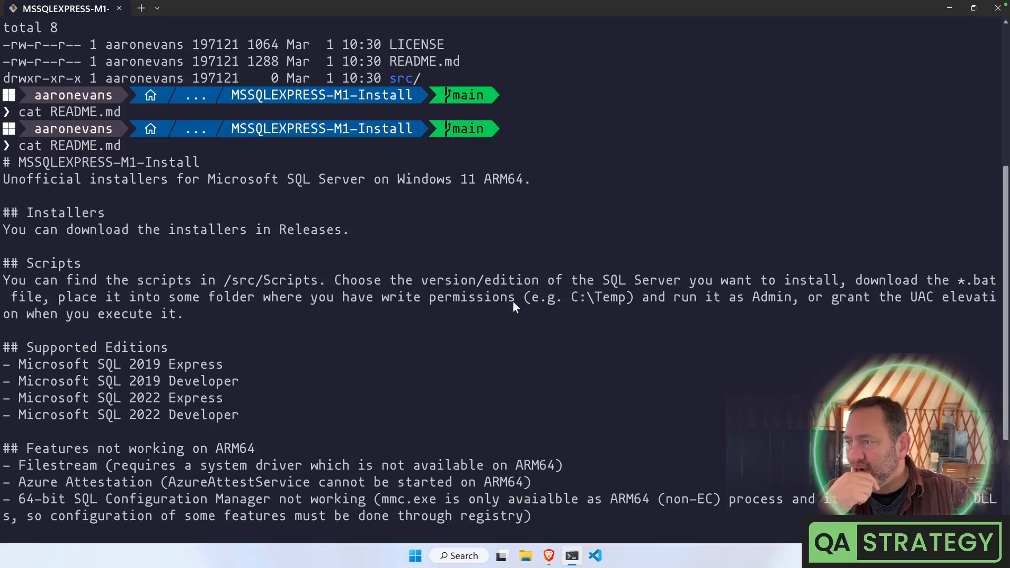
pyautogui.scroll(-4, 485, 304)
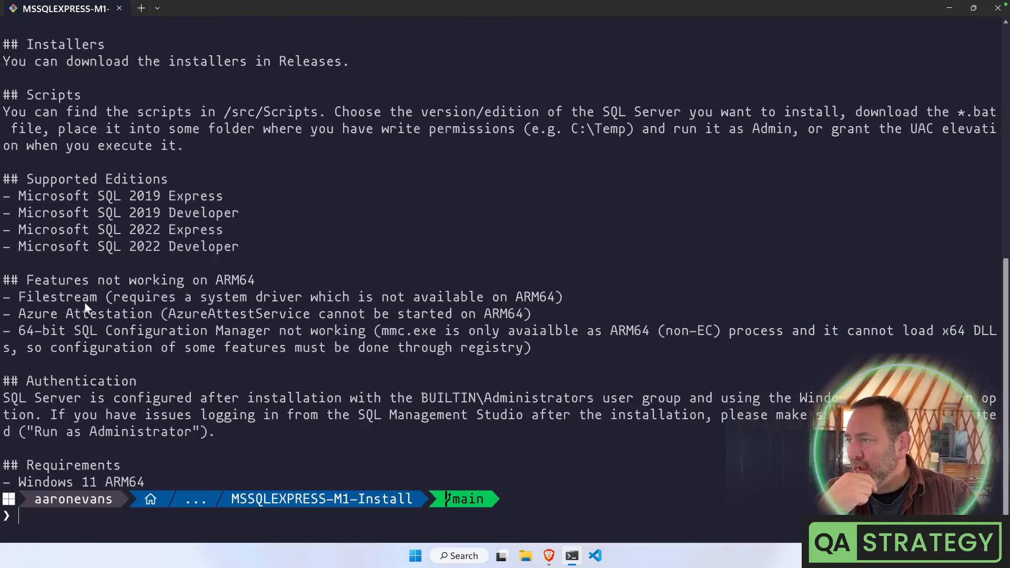
pyautogui.moveTo(129, 281); pyautogui.dragTo(285, 281)
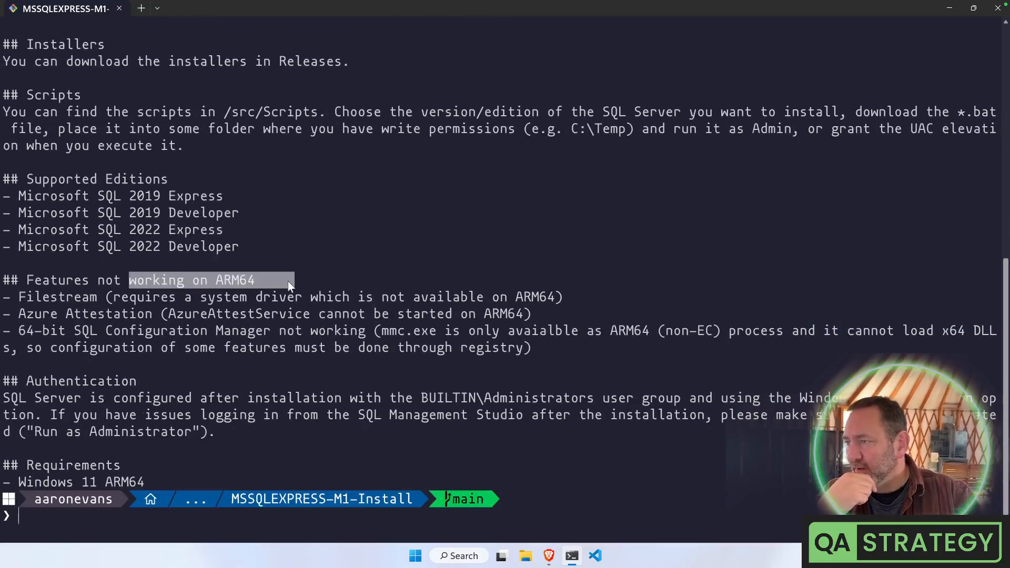
pyautogui.moveTo(22, 297); pyautogui.dragTo(453, 297)
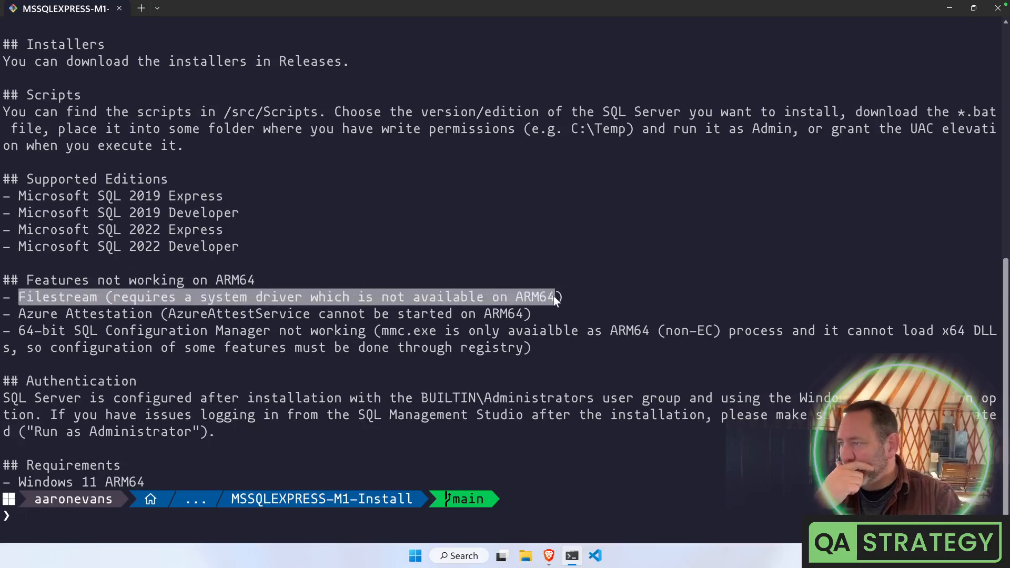
pyautogui.moveTo(18, 315); pyautogui.dragTo(524, 312)
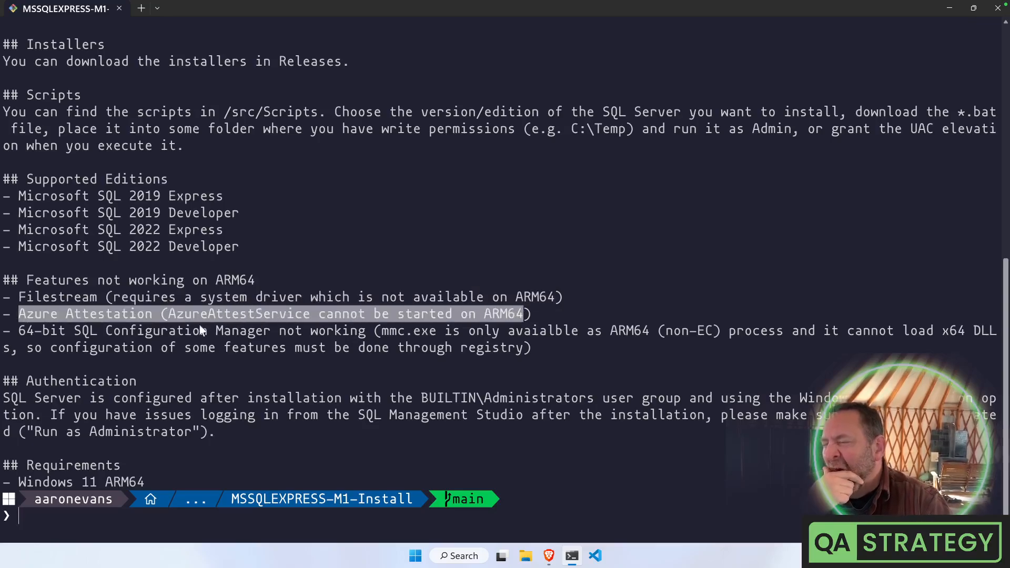
pyautogui.click(21, 332)
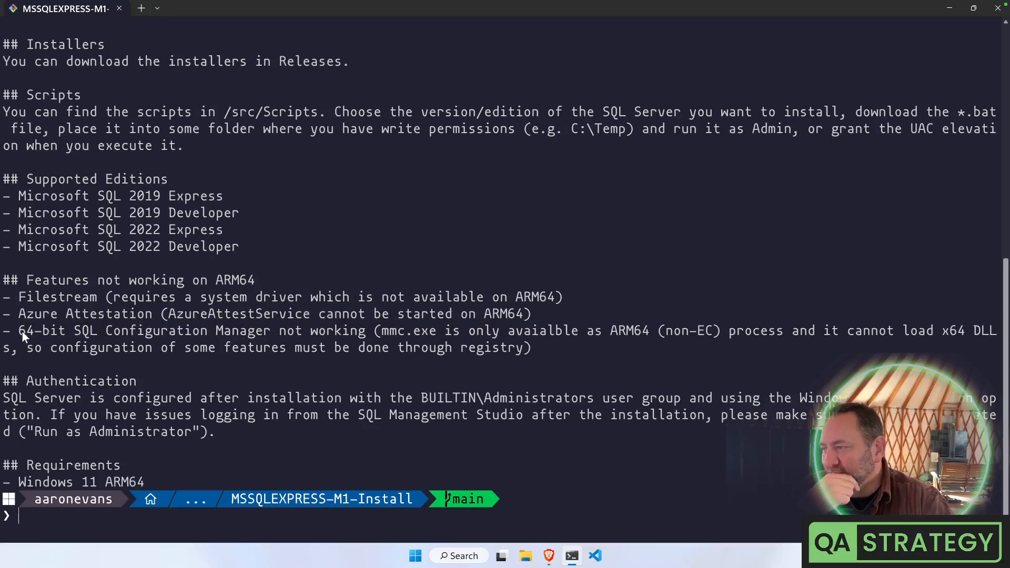
pyautogui.moveTo(130, 332); pyautogui.dragTo(295, 334)
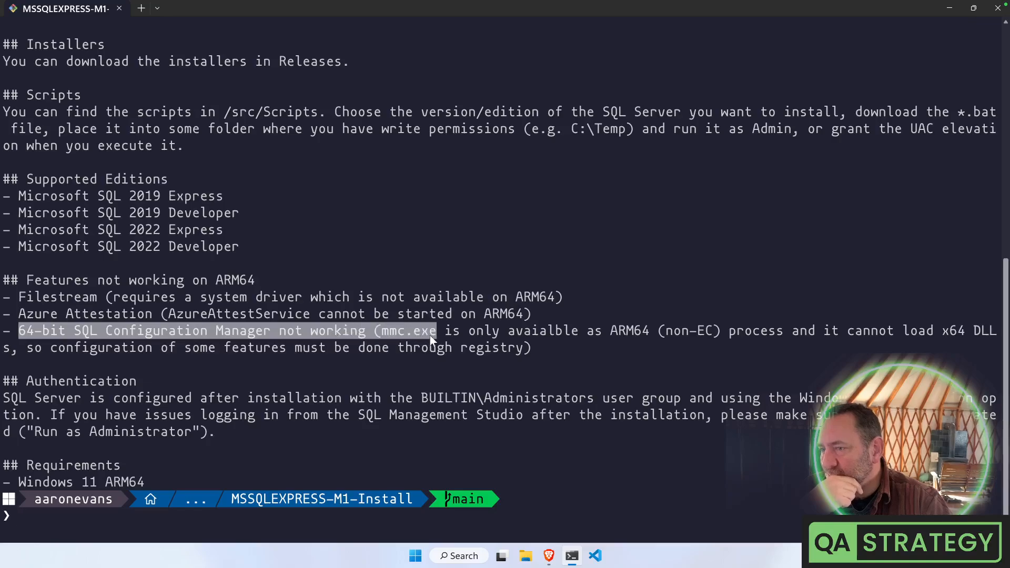
pyautogui.moveTo(433, 336); pyautogui.dragTo(644, 341)
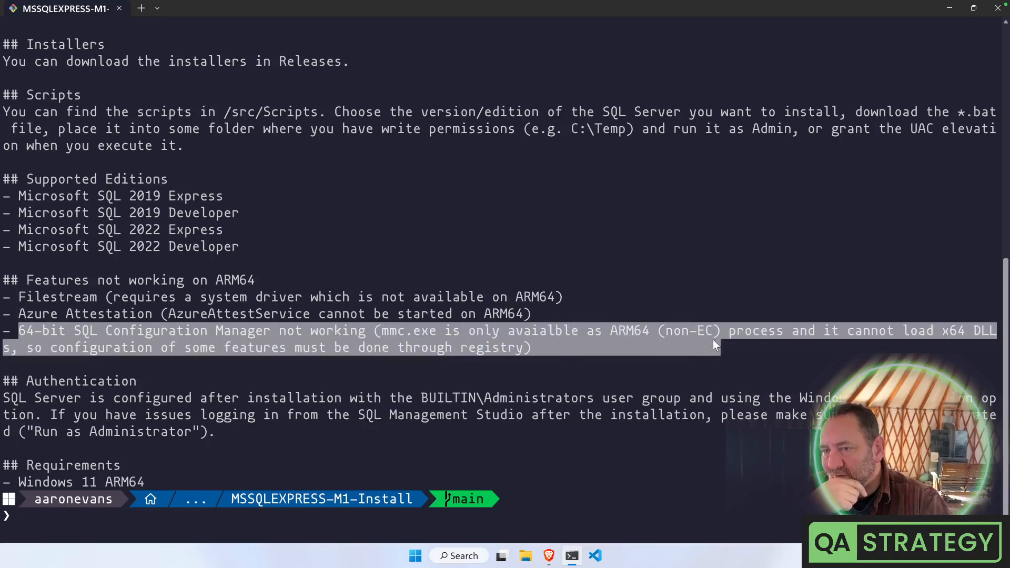
pyautogui.moveTo(713, 340); pyautogui.dragTo(715, 336)
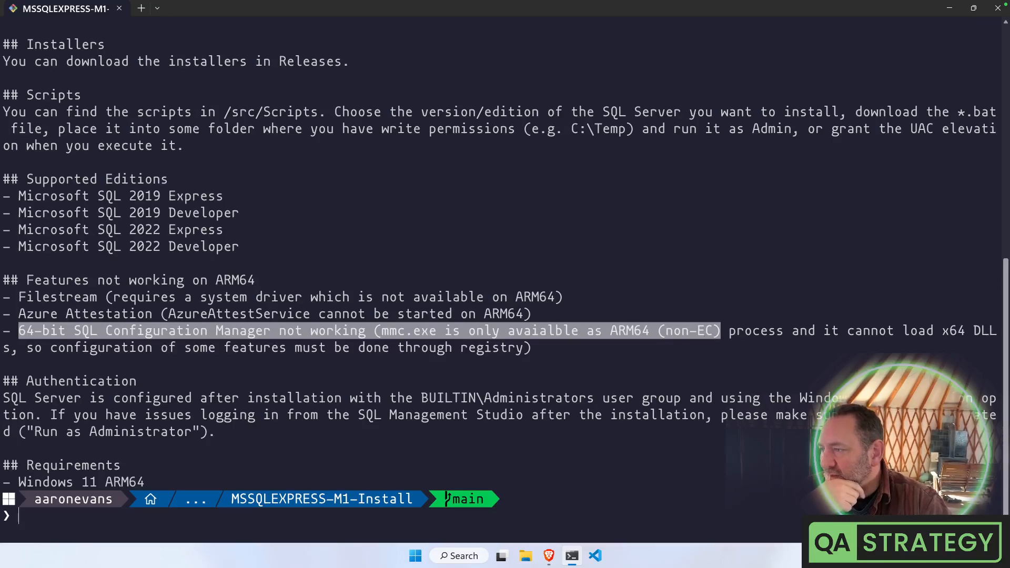
pyautogui.moveTo(3, 398); pyautogui.dragTo(230, 400)
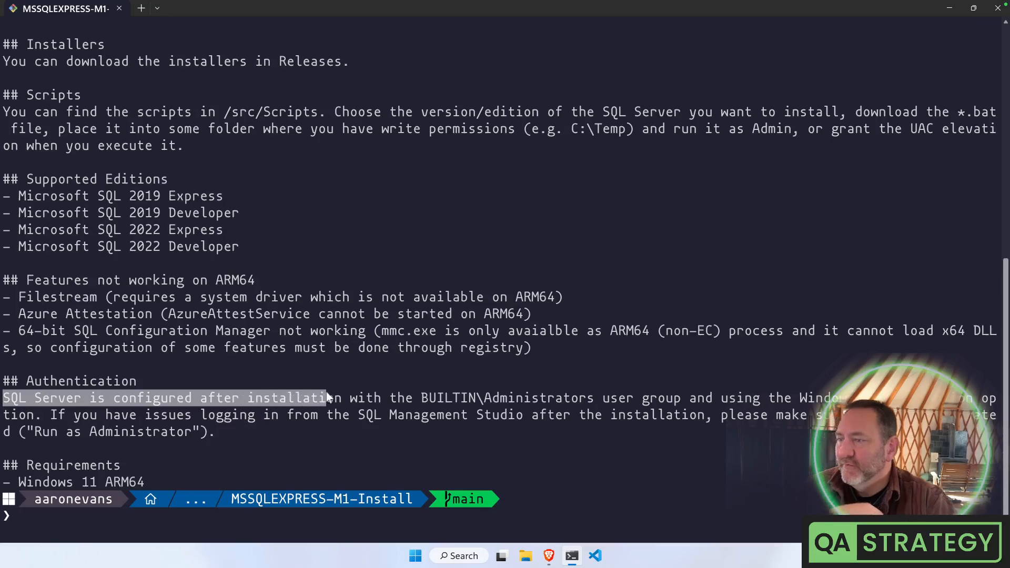
pyautogui.moveTo(326, 392); pyautogui.dragTo(597, 404)
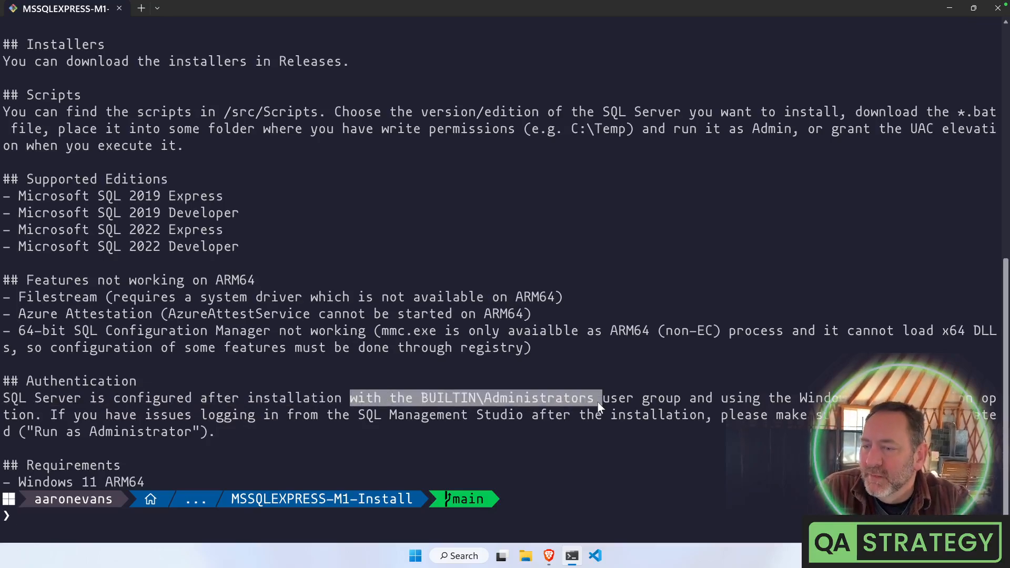
pyautogui.moveTo(675, 398); pyautogui.dragTo(842, 399)
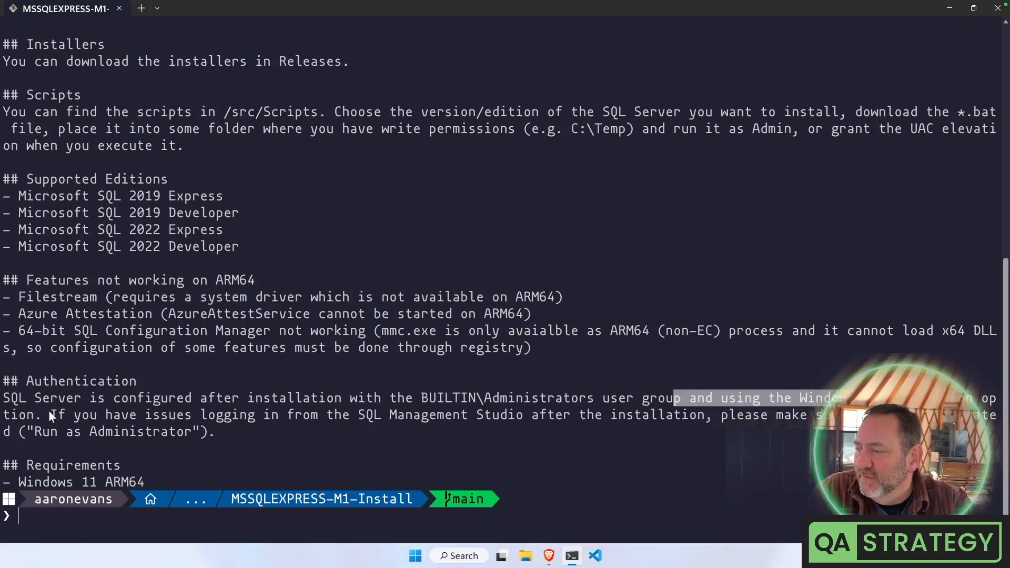
pyautogui.moveTo(51, 416); pyautogui.dragTo(359, 430)
pyautogui.click(357, 427)
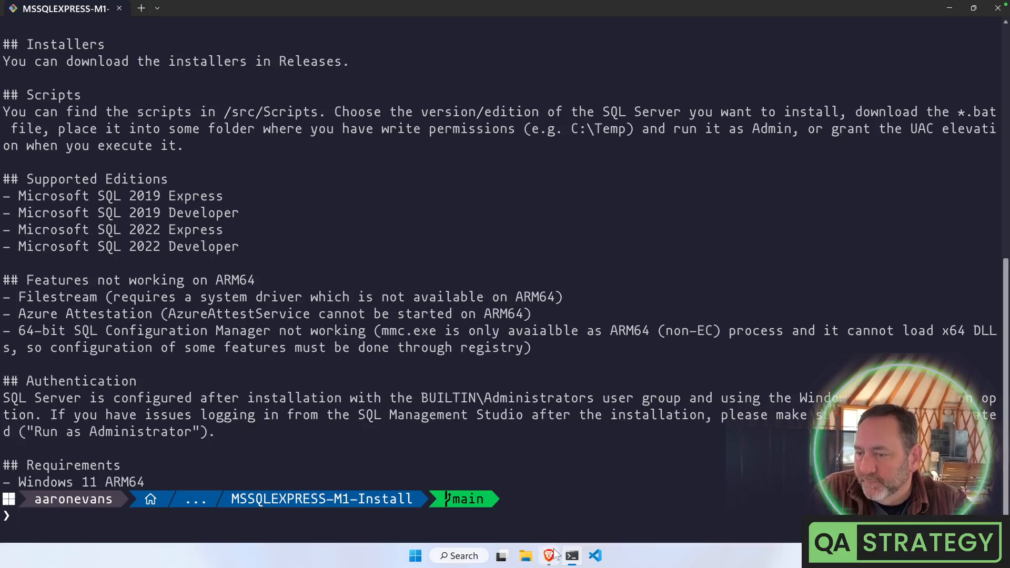
# Open a new terminal tab as administrator, approving the UAC prompt
pyautogui.click(573, 559)
pyautogui.click(573, 559)
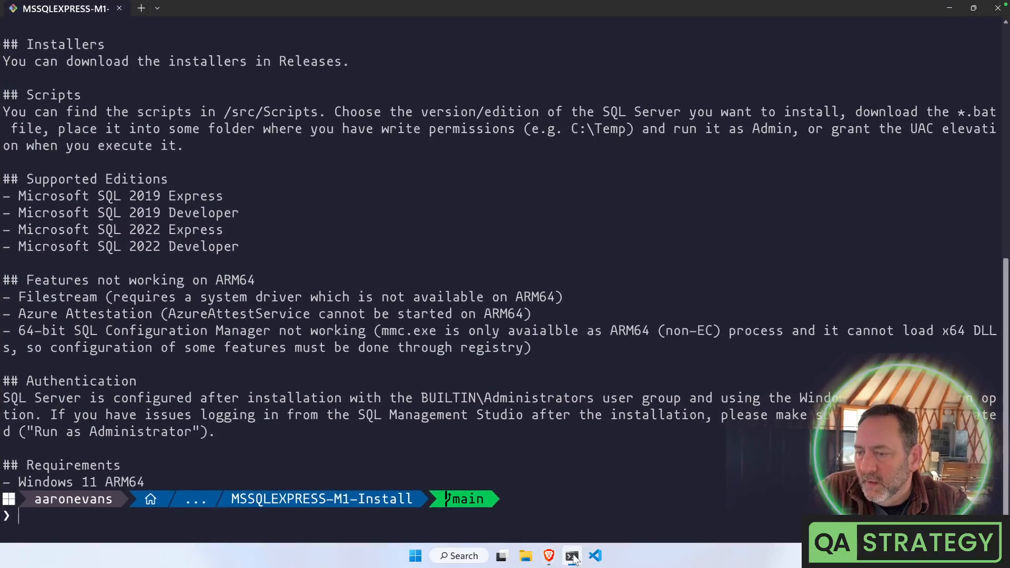
pyautogui.rightClick(573, 557)
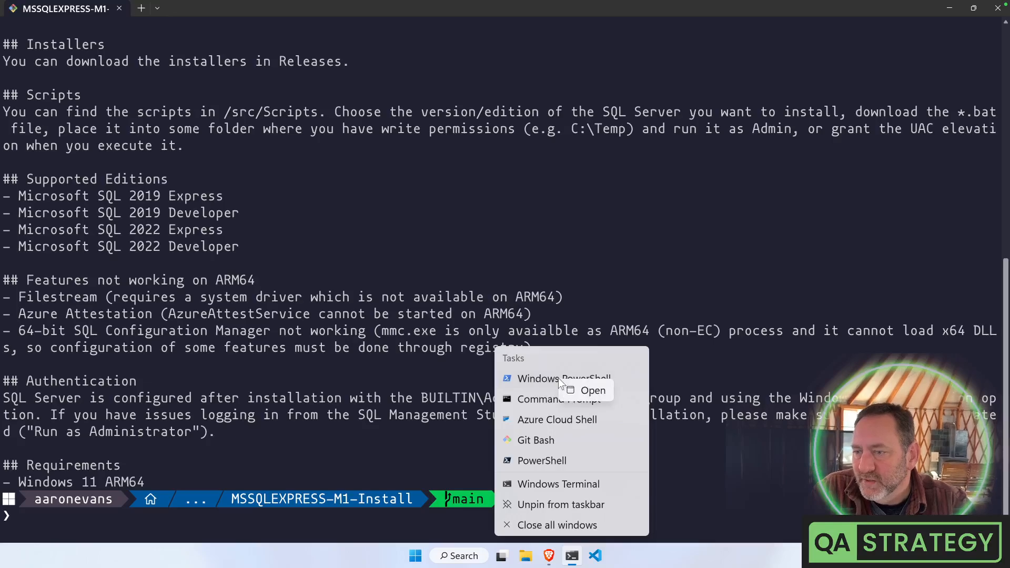
pyautogui.click(568, 559)
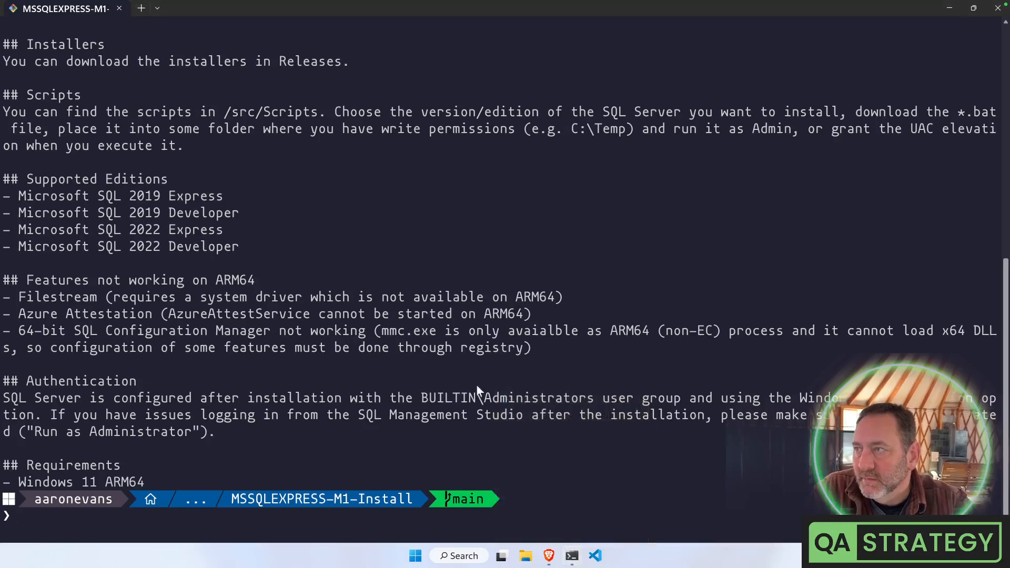
pyautogui.click(158, 8)
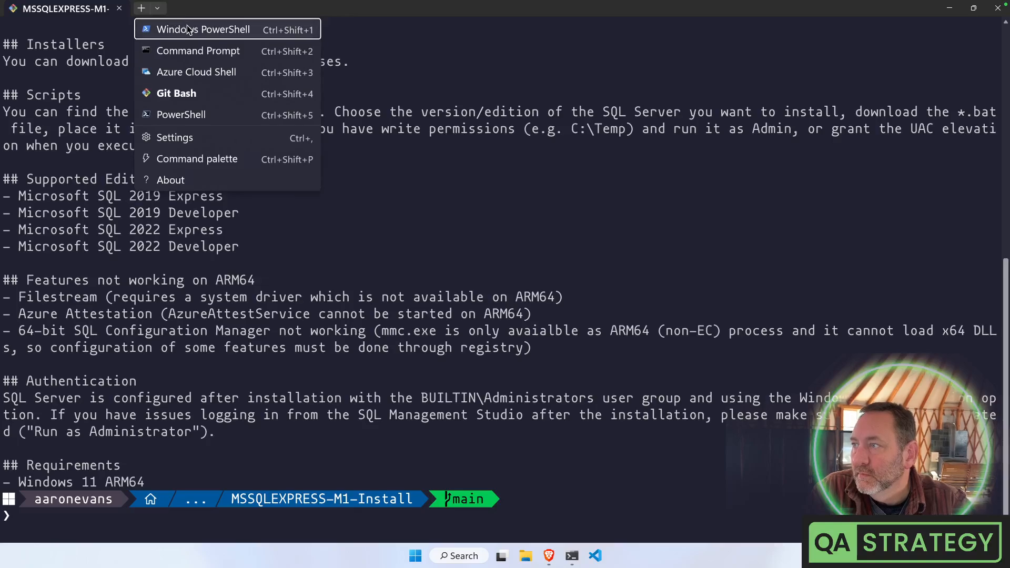
pyautogui.moveTo(189, 51)
pyautogui.click(226, 53)
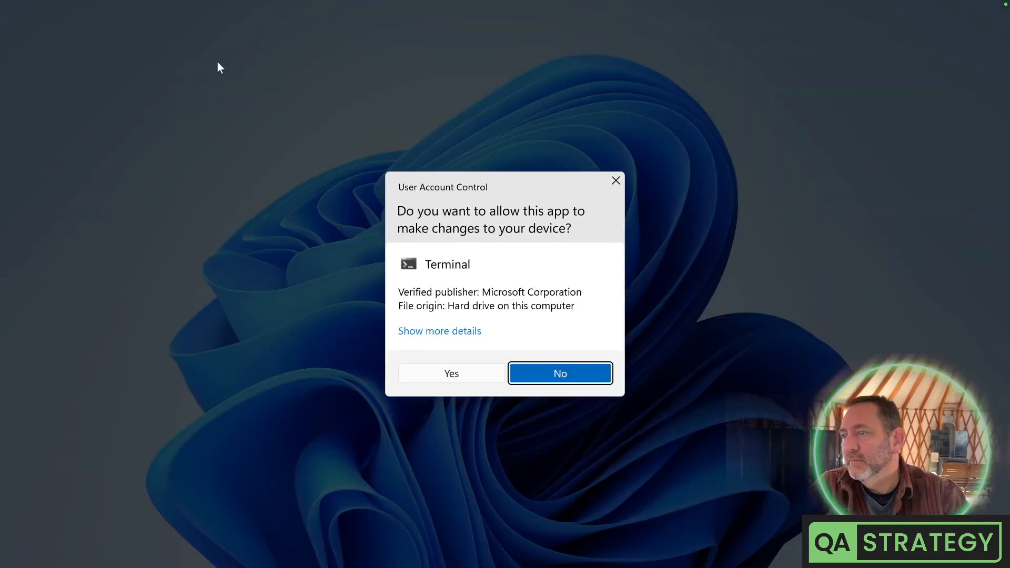
pyautogui.click(470, 372)
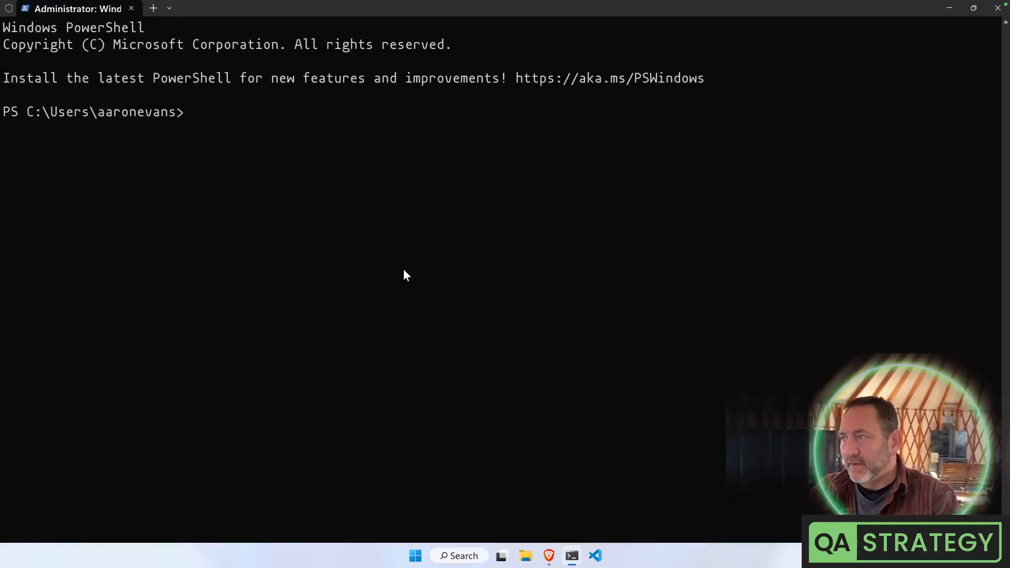
# Change into the yurtstream\MSSQLEXPRESS-M1-Install folder
pyautogui.write('cd .\\yu')
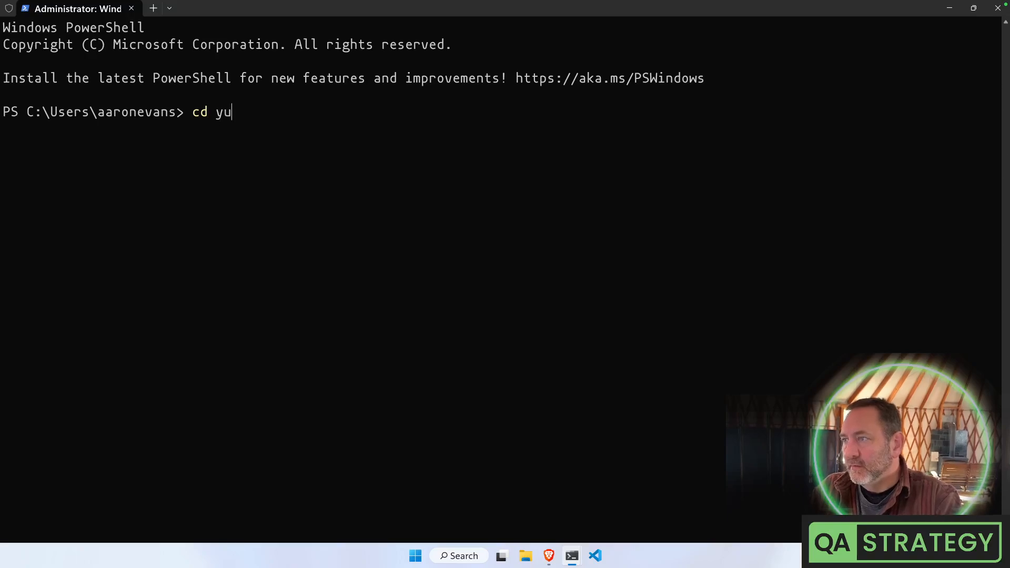
pyautogui.press('Tab')
pyautogui.write('M')
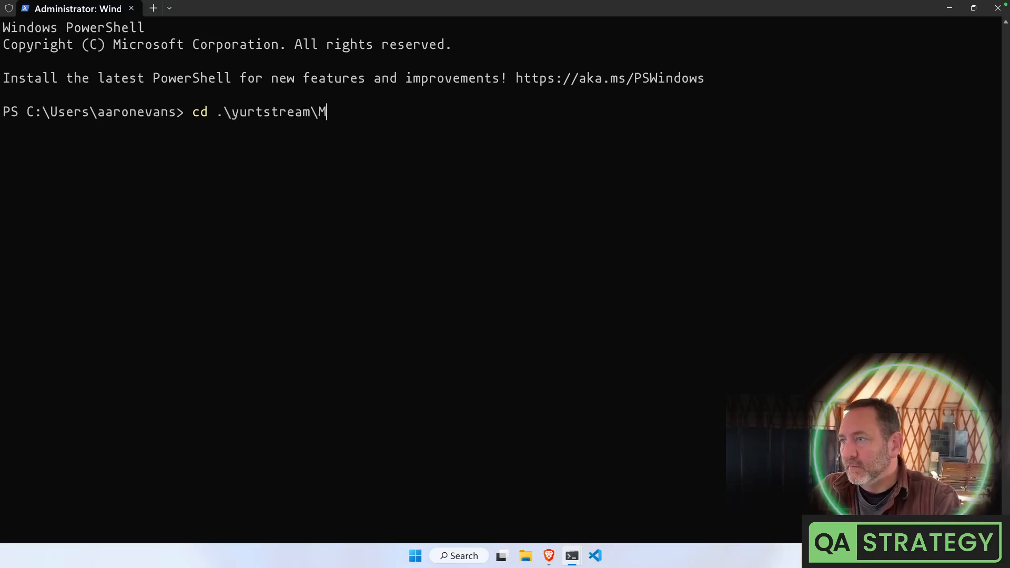
pyautogui.press('Tab')
pyautogui.press('Return')
# List the MSSQLEXPRESS-M1-Install folder with dir after ll fails in PowerShell
pyautogui.write('ll')
pyautogui.press('Return')
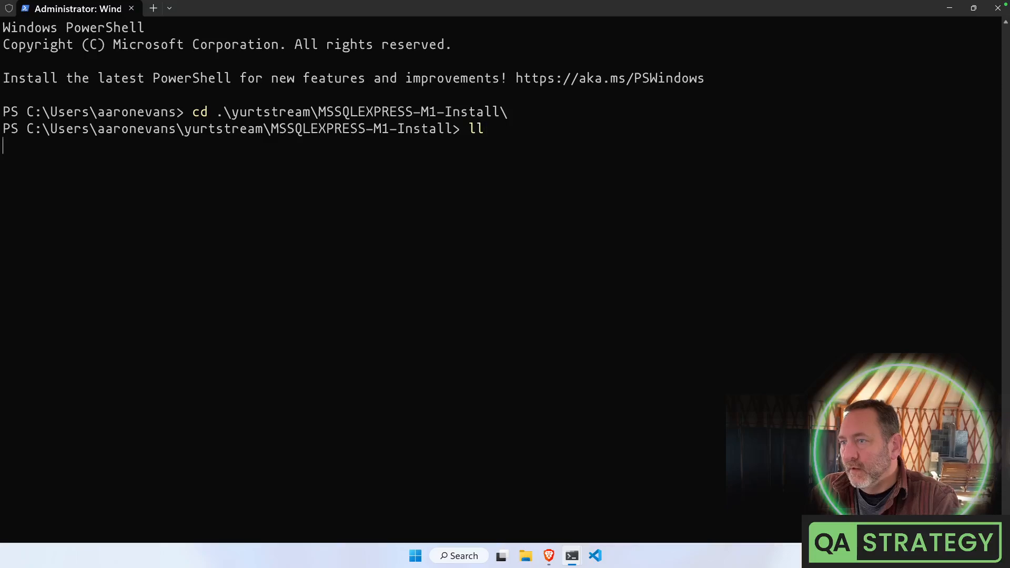
pyautogui.write('ll')
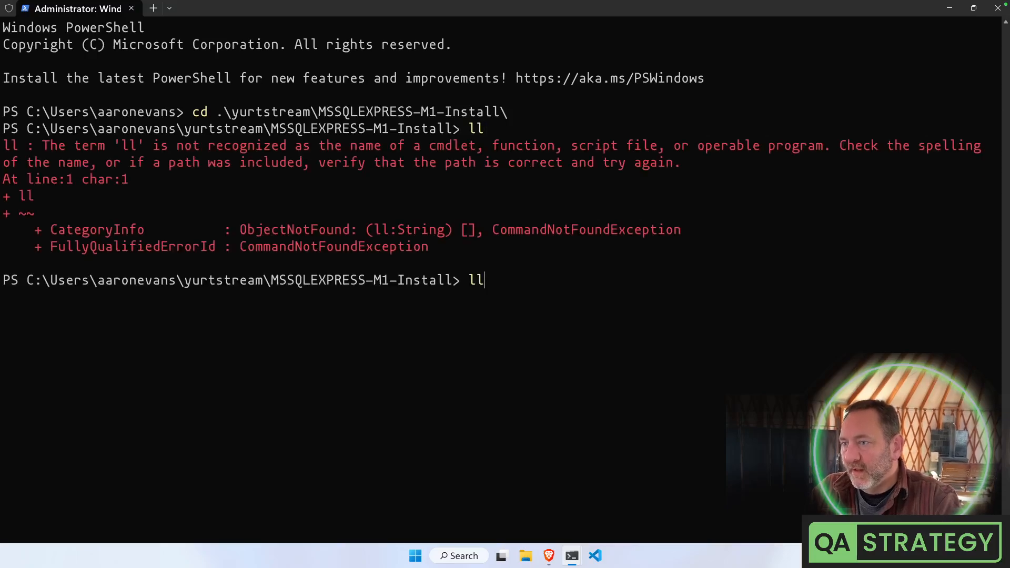
pyautogui.press('BackSpace')
pyautogui.press('BackSpace')
pyautogui.write('dir scr')
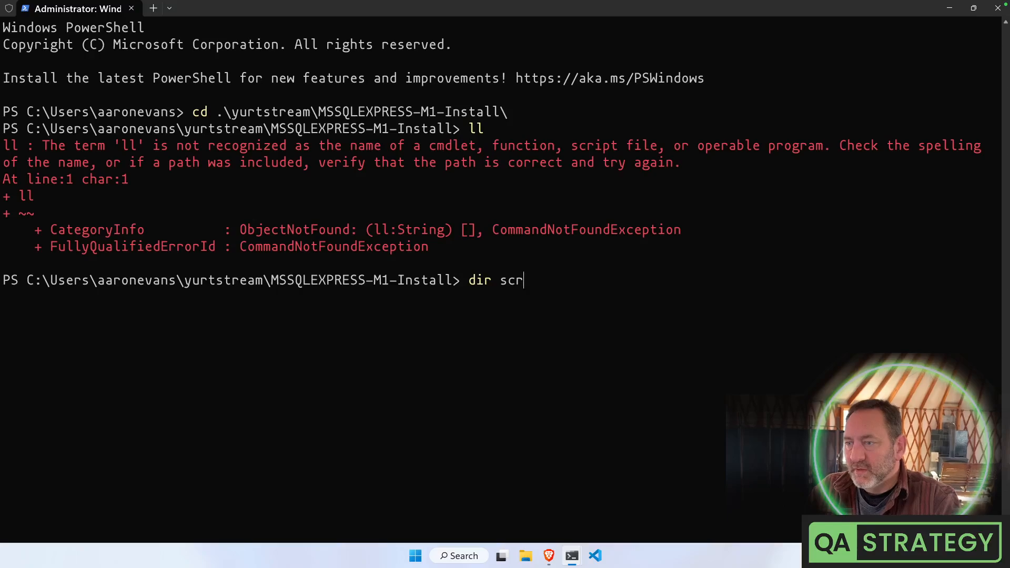
pyautogui.press('BackSpace')
pyautogui.press('BackSpace')
pyautogui.press('BackSpace')
pyautogui.press('BackSpace')
pyautogui.press('BackSpace')
pyautogui.press('BackSpace')
pyautogui.press('BackSpace')
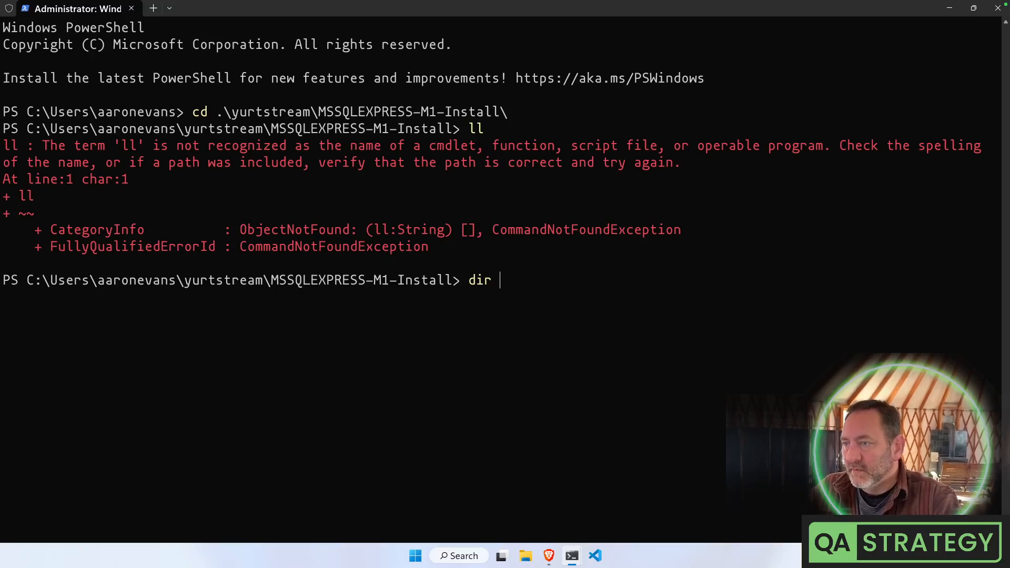
pyautogui.write('ll')
pyautogui.press('BackSpace')
pyautogui.press('BackSpace')
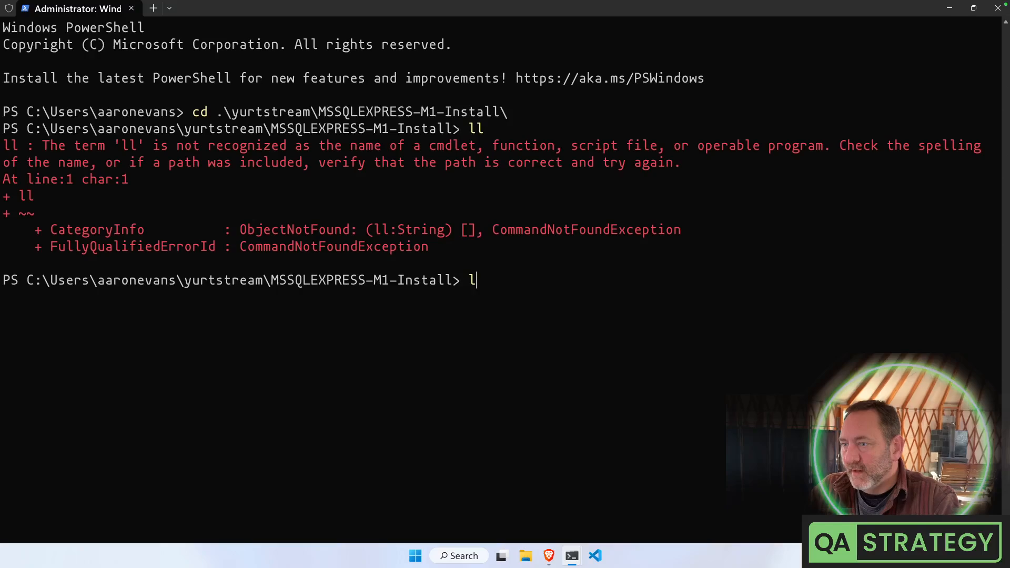
pyautogui.write('dir')
pyautogui.press('Return')
# Move into src and list both it and its Installers folder
pyautogui.write('cd sr')
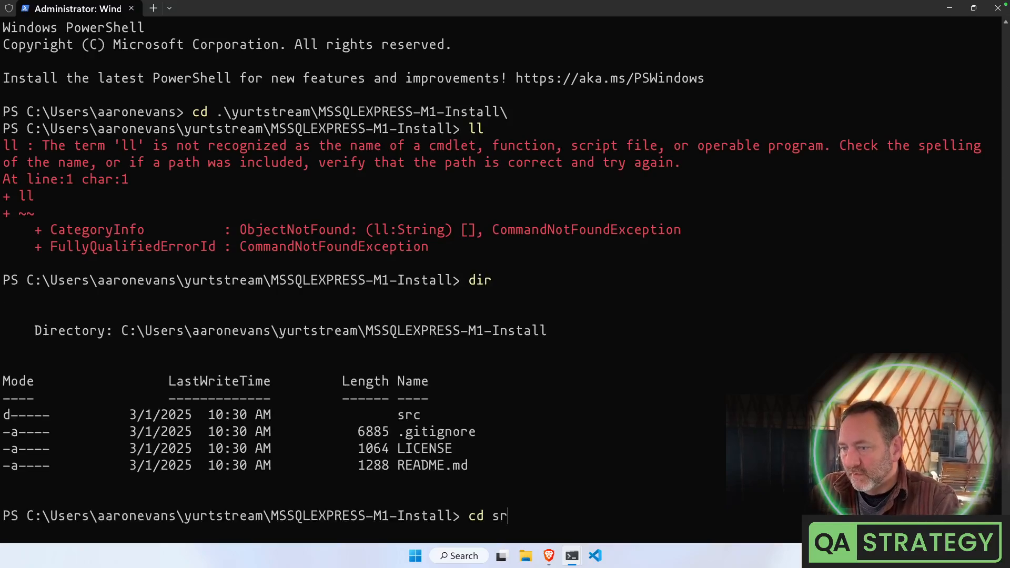
pyautogui.press('Tab')
pyautogui.press('Return')
pyautogui.write('dir')
pyautogui.press('Return')
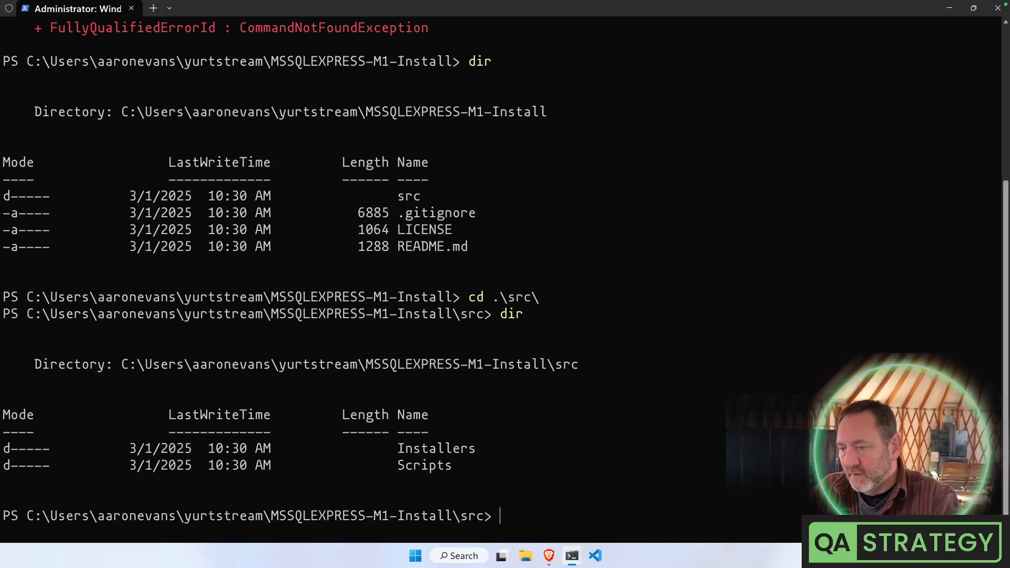
pyautogui.write('dir In')
pyautogui.press('Tab')
pyautogui.press('Return')
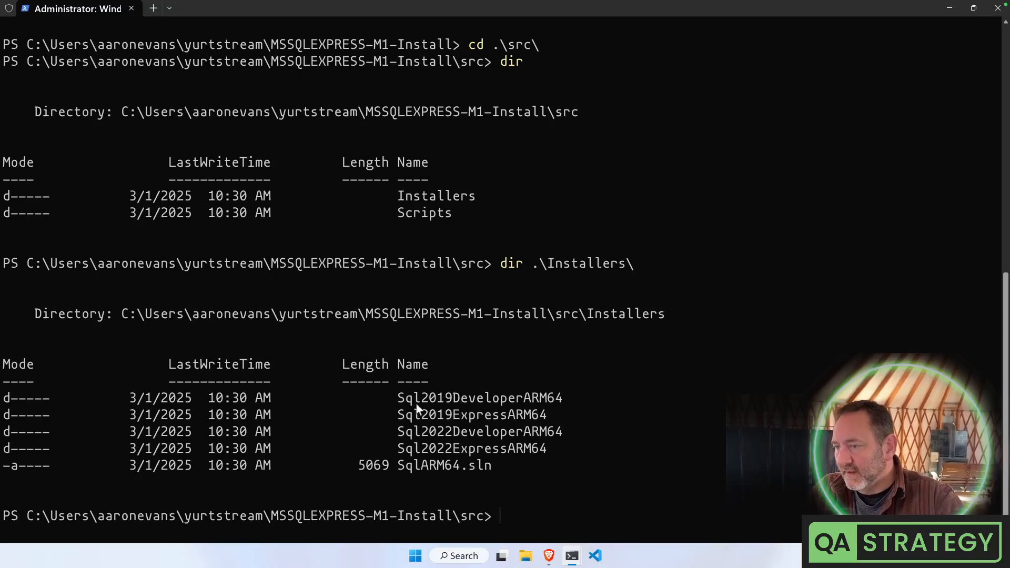
# Highlight the SQL ARM64 installer folder rows, then open File Explorer
pyautogui.moveTo(403, 398); pyautogui.dragTo(531, 444)
pyautogui.click(530, 444)
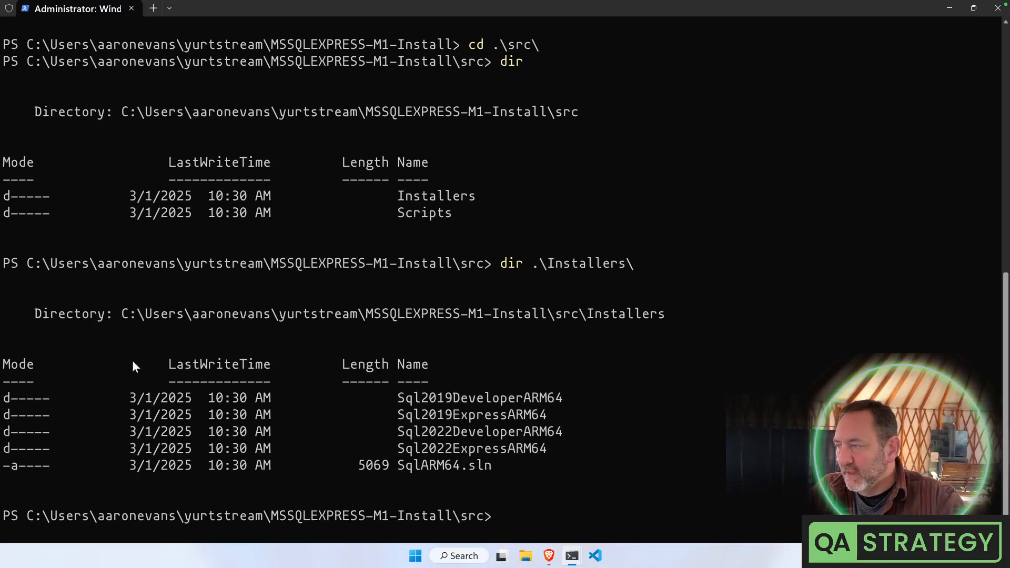
pyautogui.moveTo(27, 398); pyautogui.dragTo(641, 466)
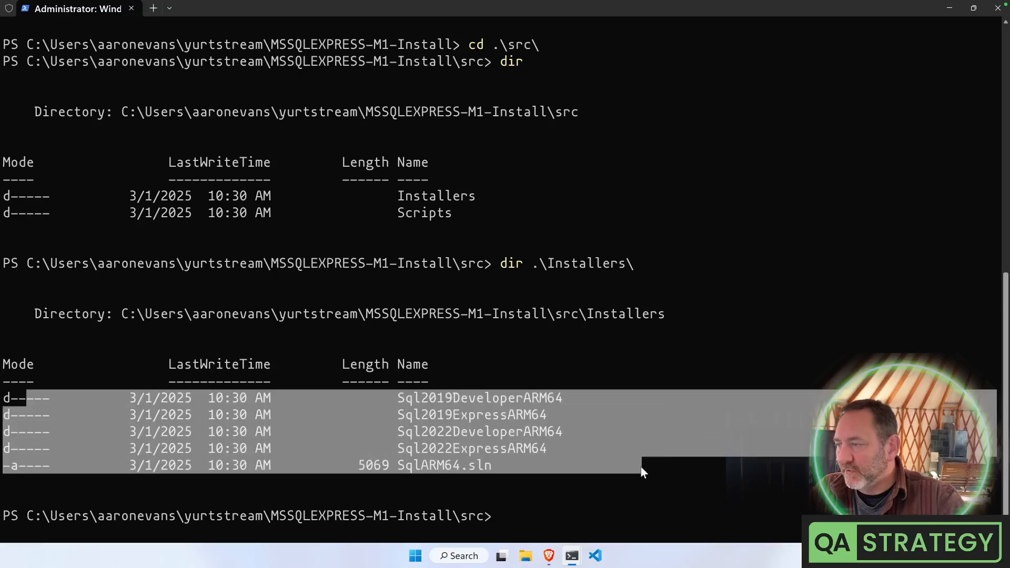
pyautogui.click(640, 465)
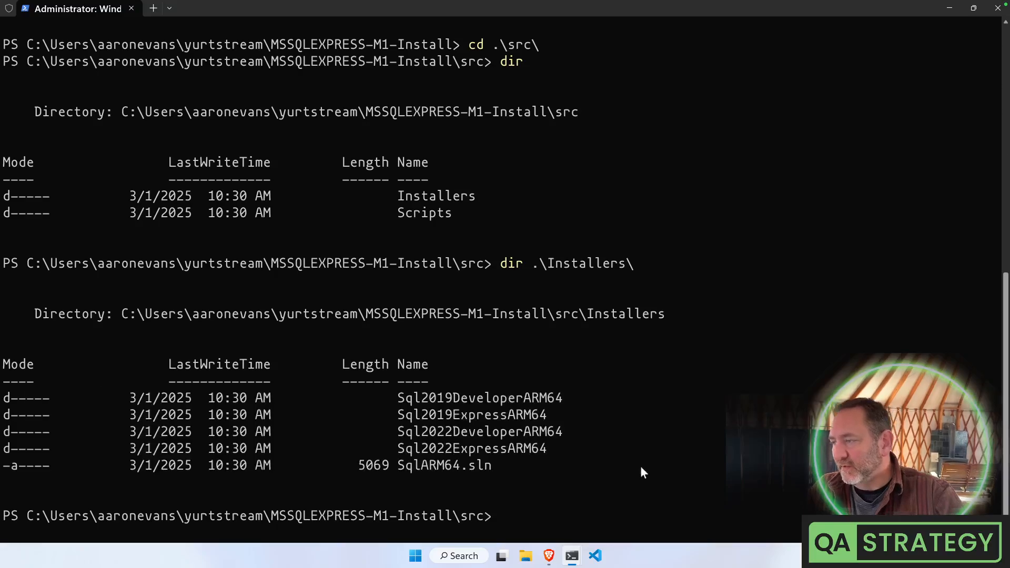
pyautogui.click(526, 555)
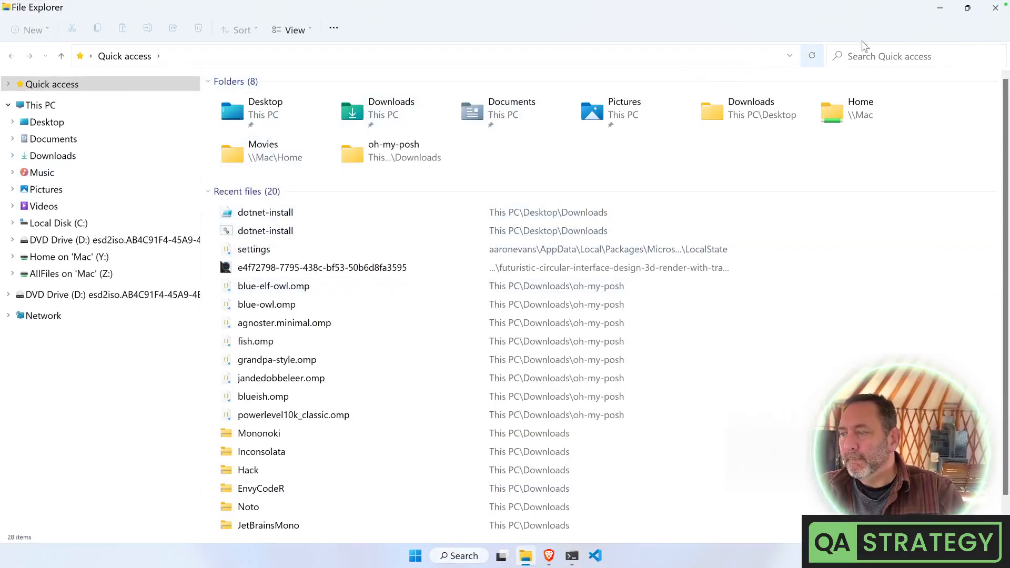
pyautogui.click(995, 7)
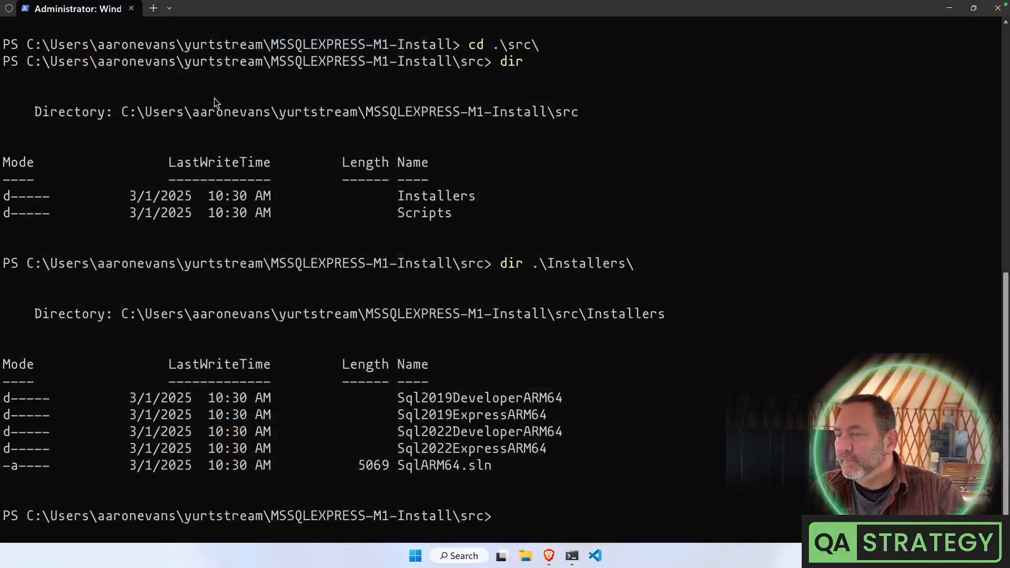
# In the MSSQLEXPRESS-M1 terminal, list the repository and its src/Installers folder
pyautogui.moveTo(572, 558)
pyautogui.click(517, 519)
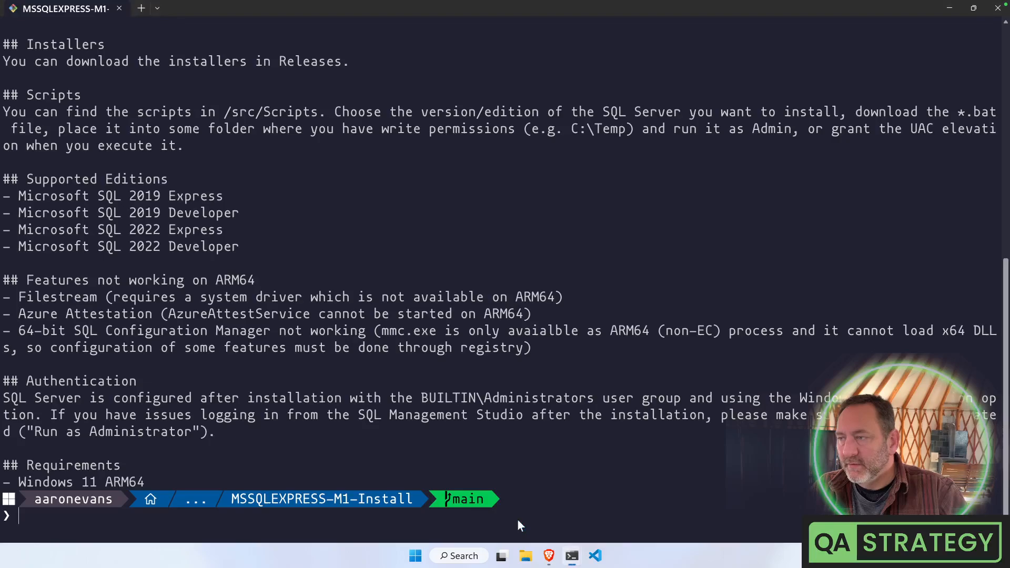
pyautogui.write('ll')
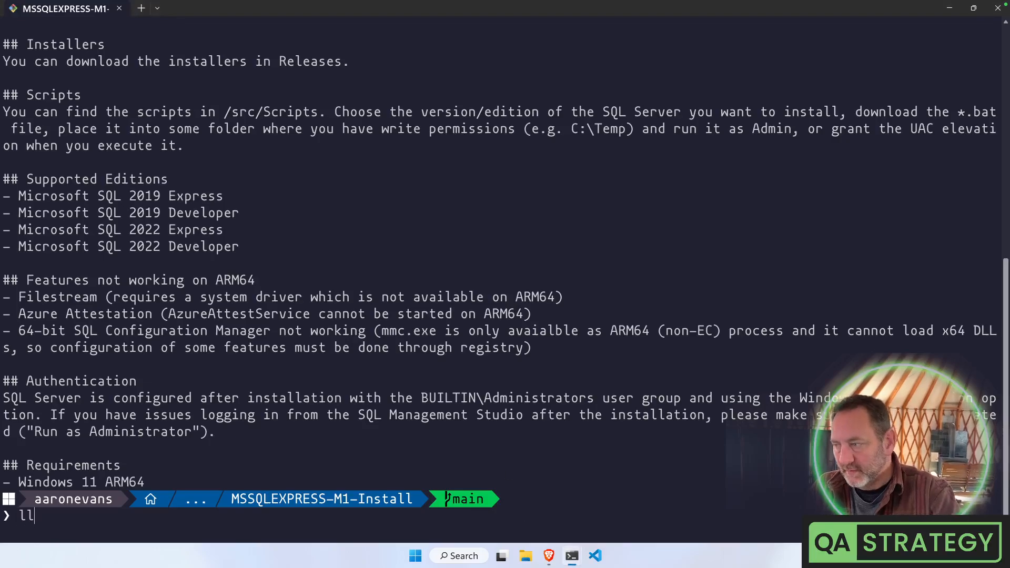
pyautogui.press('Return')
pyautogui.write('ll src/')
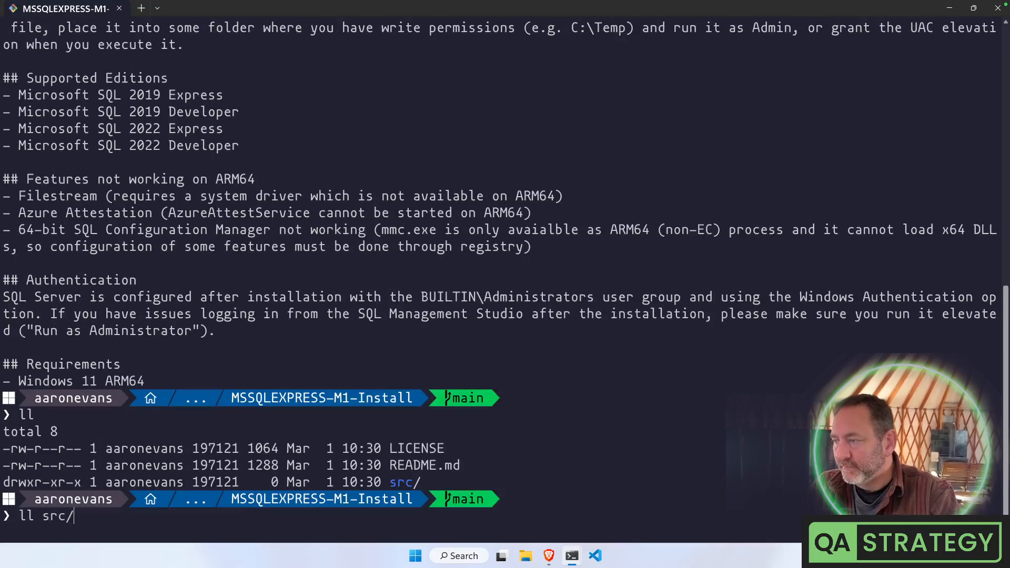
pyautogui.press('BackSpace')
pyautogui.press('Escape')
pyautogui.write('ll src/I')
pyautogui.press('Tab')
pyautogui.press('Return')
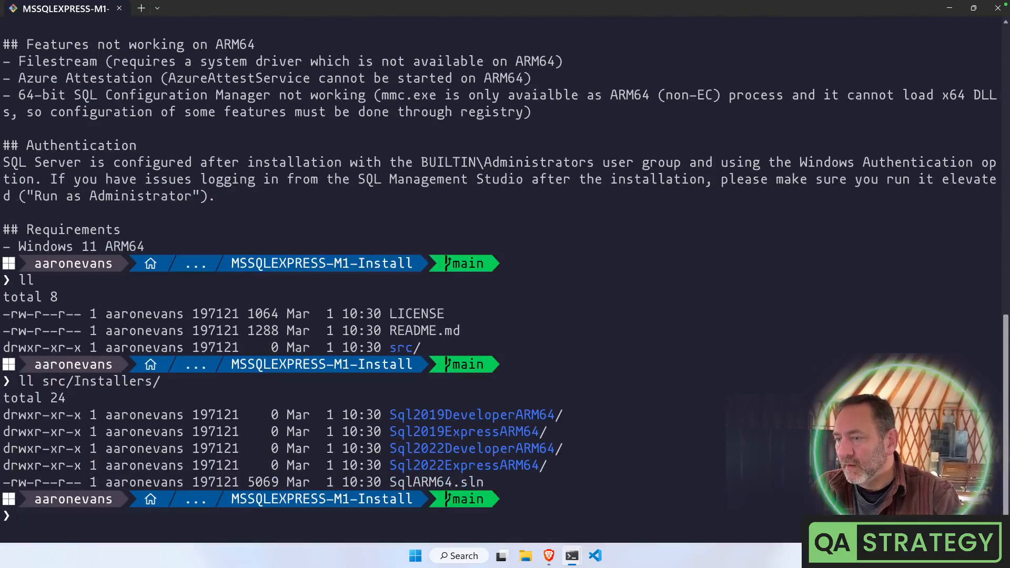
# List the contents of src/Installers/Sql2022DeveloperARM64
pyautogui.press('Up')
pyautogui.write('S')
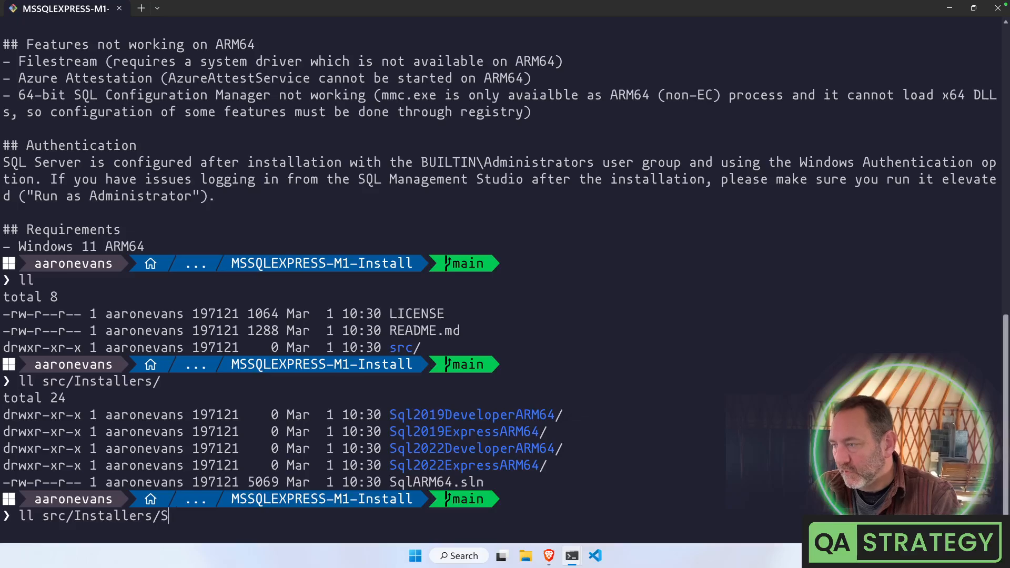
pyautogui.write('ql20')
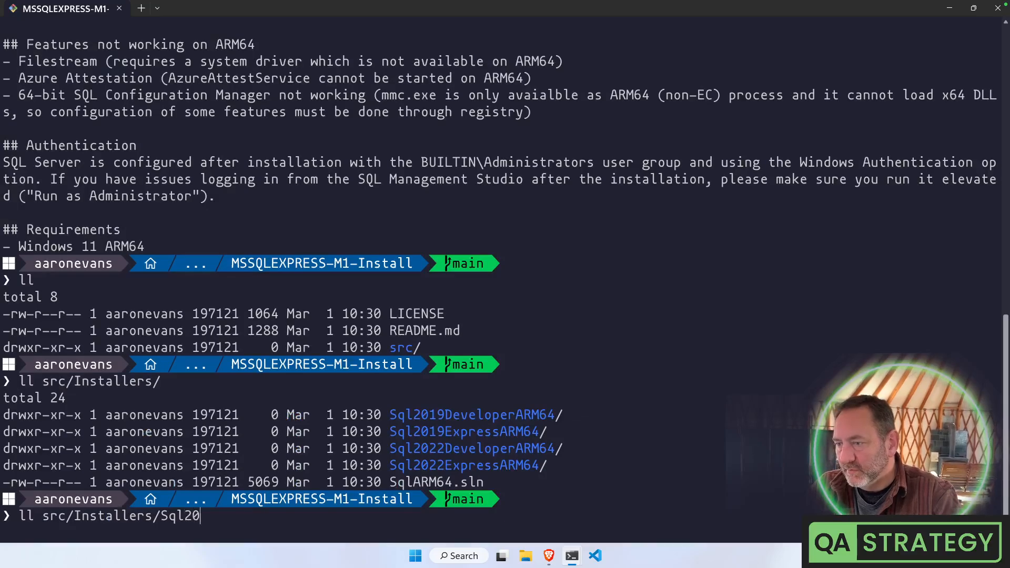
pyautogui.write('22De')
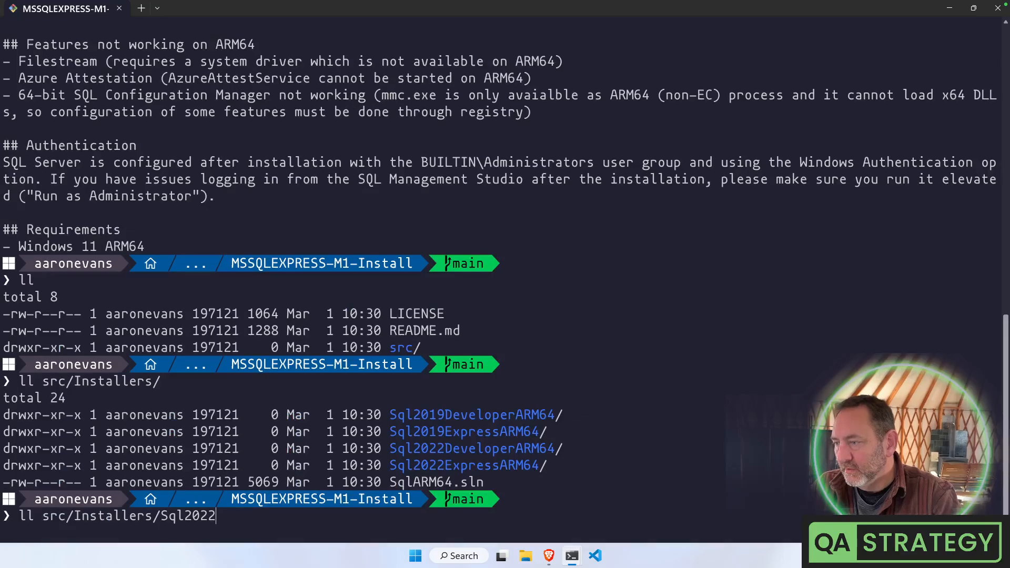
pyautogui.press('Tab')
pyautogui.press('Return')
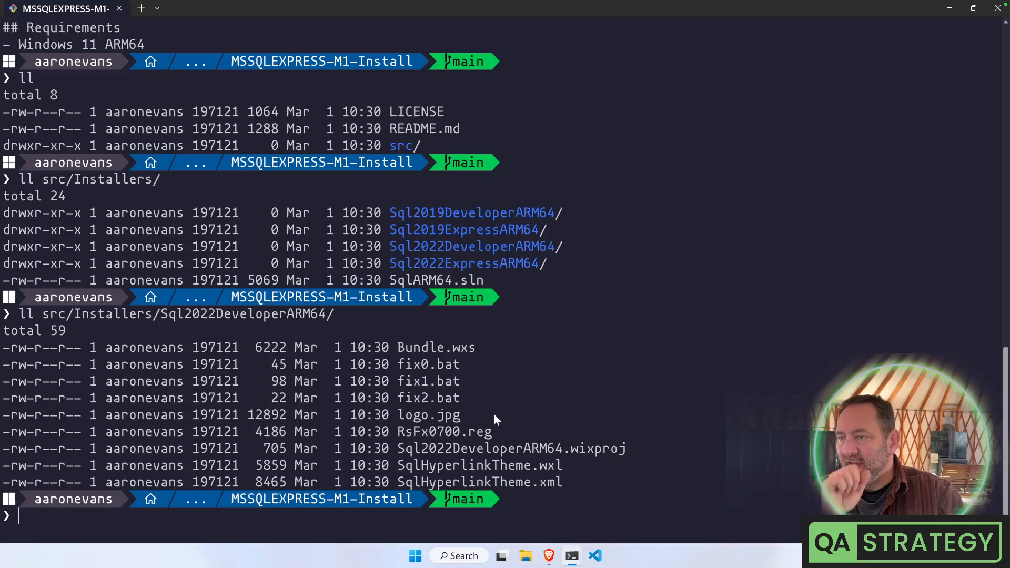
# Highlight Bundle.wxs, the fix batch files, the .wixproj and .wxl, then run code . to open VS Code
pyautogui.moveTo(396, 347); pyautogui.dragTo(491, 350)
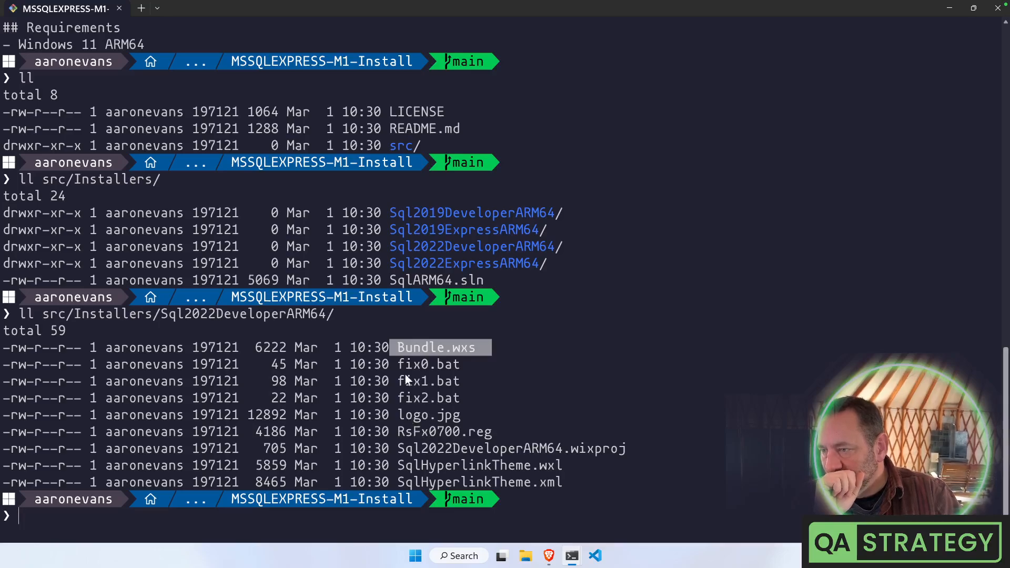
pyautogui.moveTo(398, 364); pyautogui.dragTo(465, 396)
pyautogui.click(464, 394)
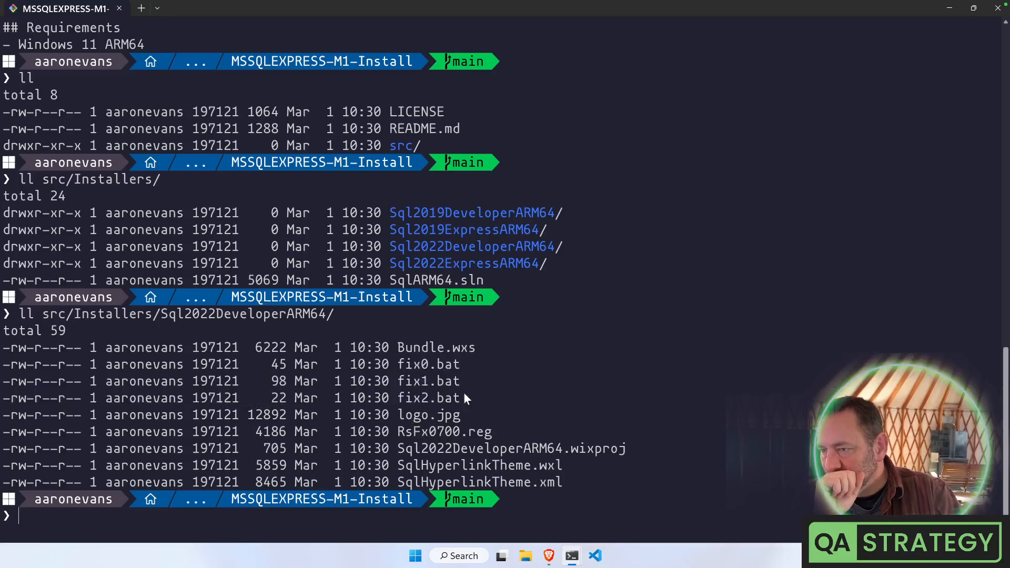
pyautogui.moveTo(402, 450); pyautogui.dragTo(626, 449)
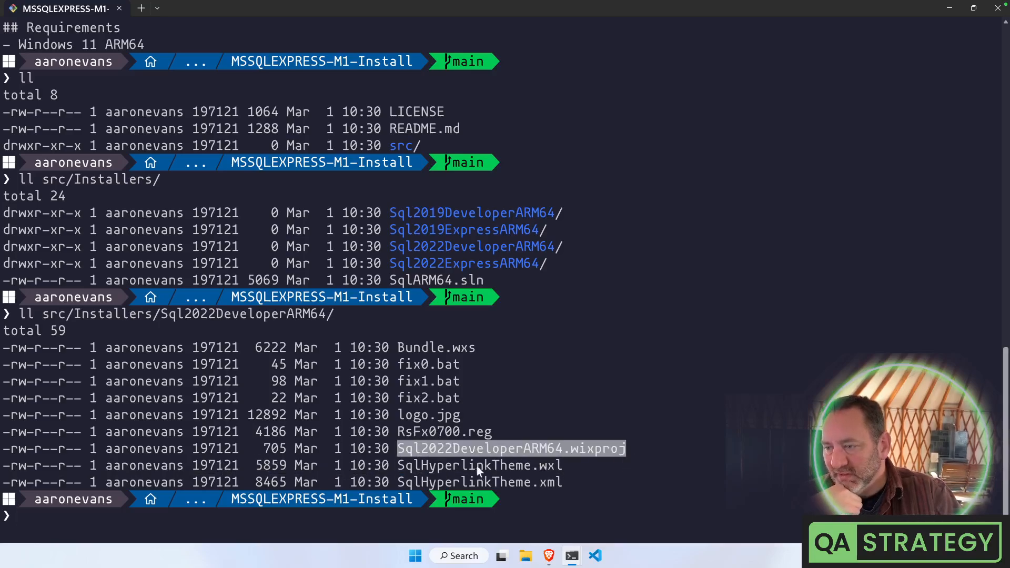
pyautogui.moveTo(420, 469); pyautogui.dragTo(538, 470)
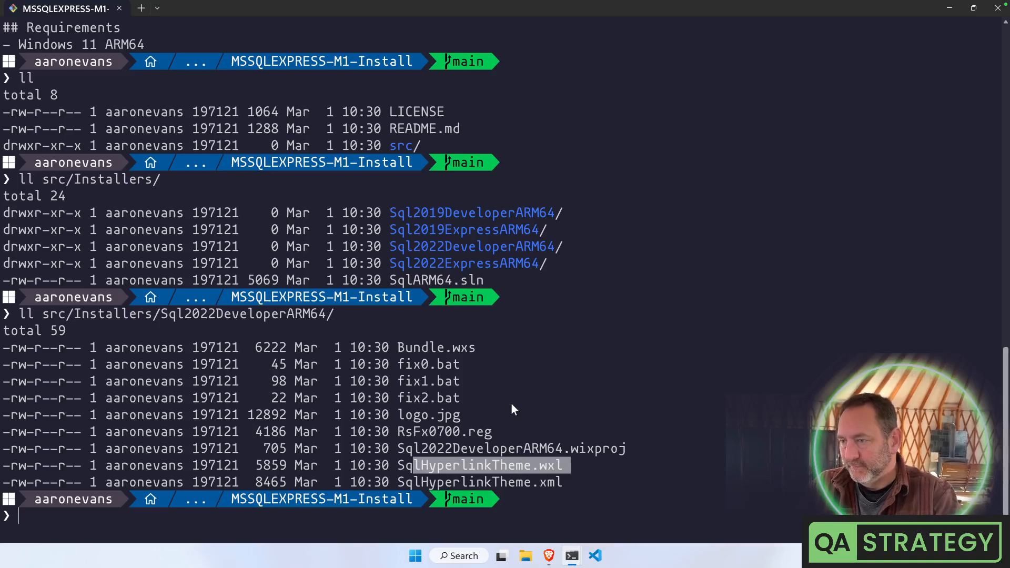
pyautogui.write('code .')
pyautogui.press('Return')
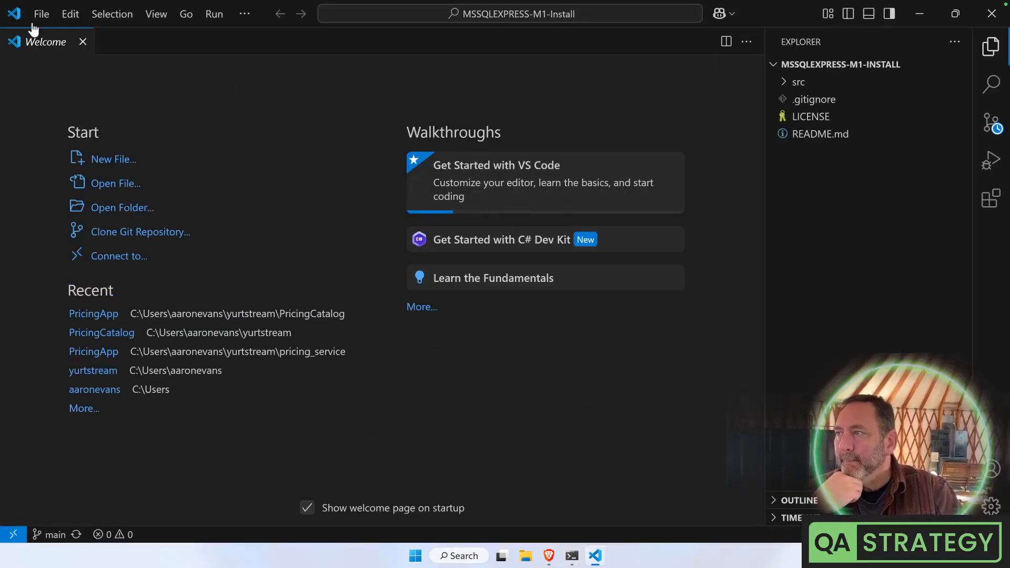
# Close Welcome, expand src > Installers > Sql2022ExpressARM64, and review fix0.bat's service delete commands
pyautogui.click(82, 41)
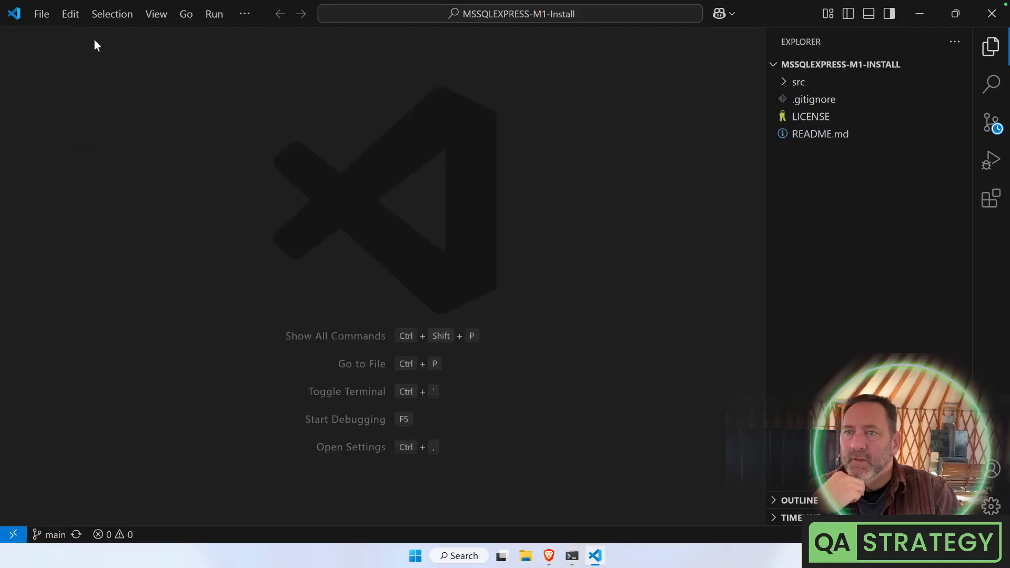
pyautogui.click(786, 82)
pyautogui.click(796, 102)
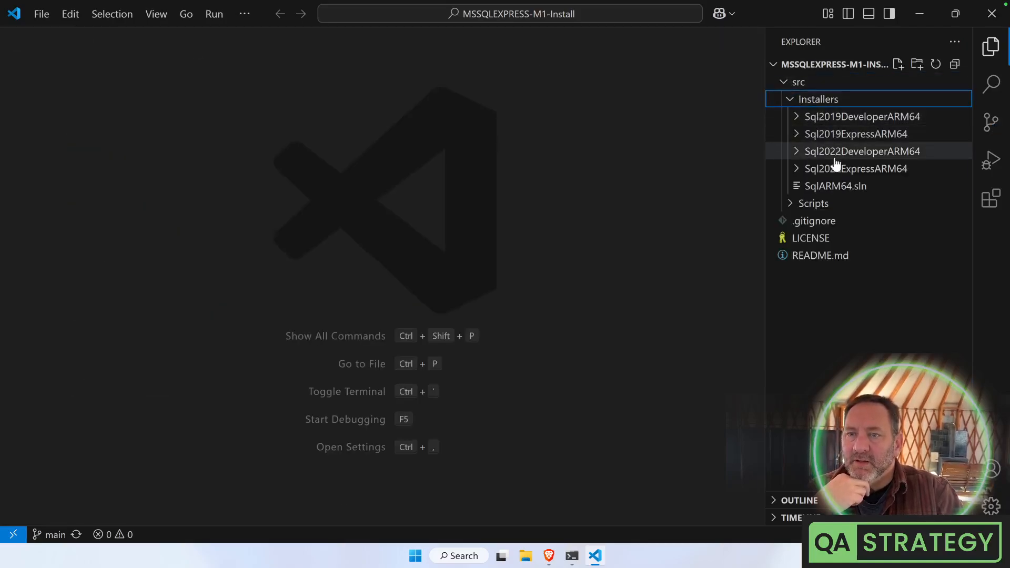
pyautogui.click(802, 169)
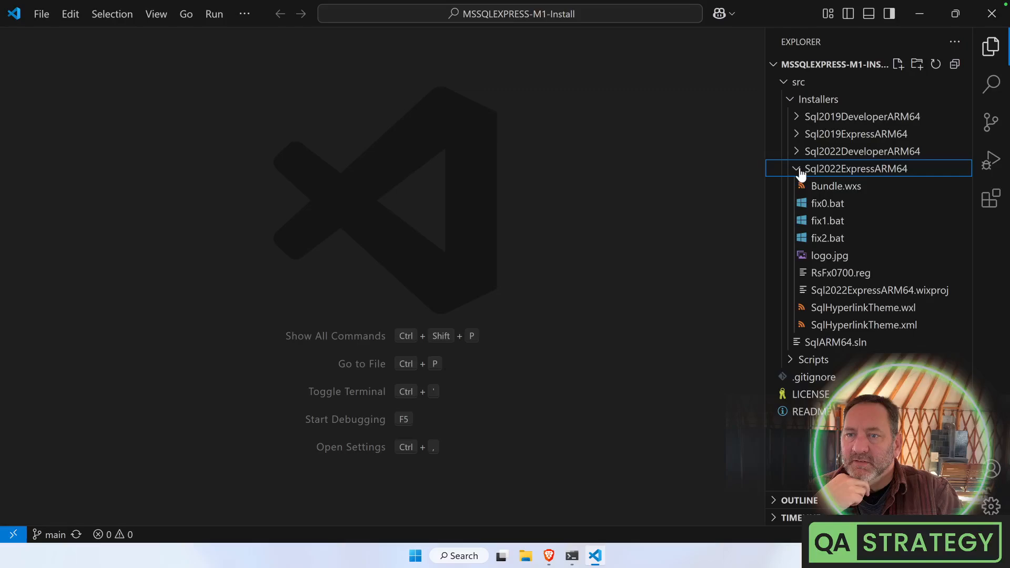
pyautogui.click(830, 205)
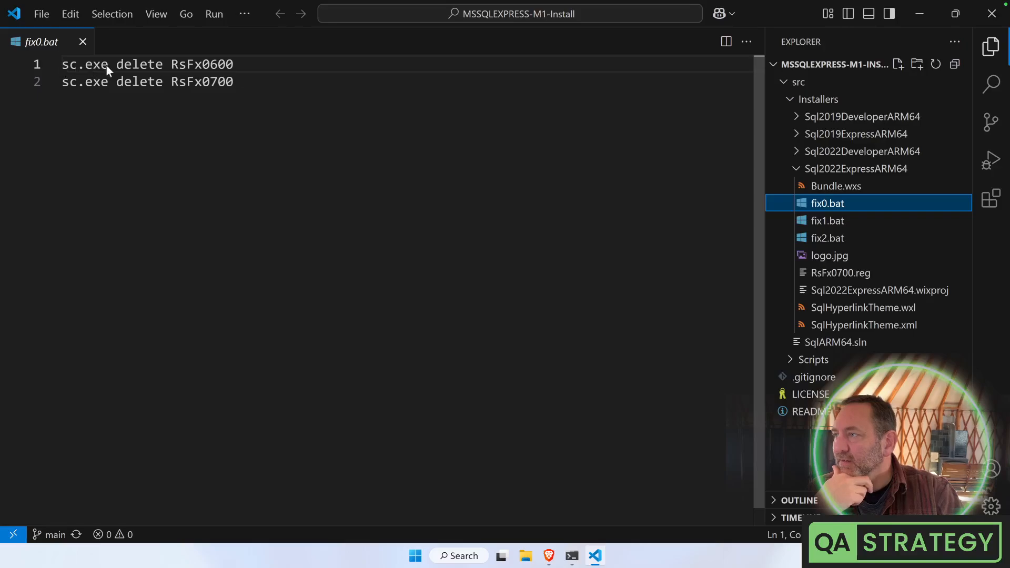
pyautogui.moveTo(139, 65); pyautogui.dragTo(238, 82)
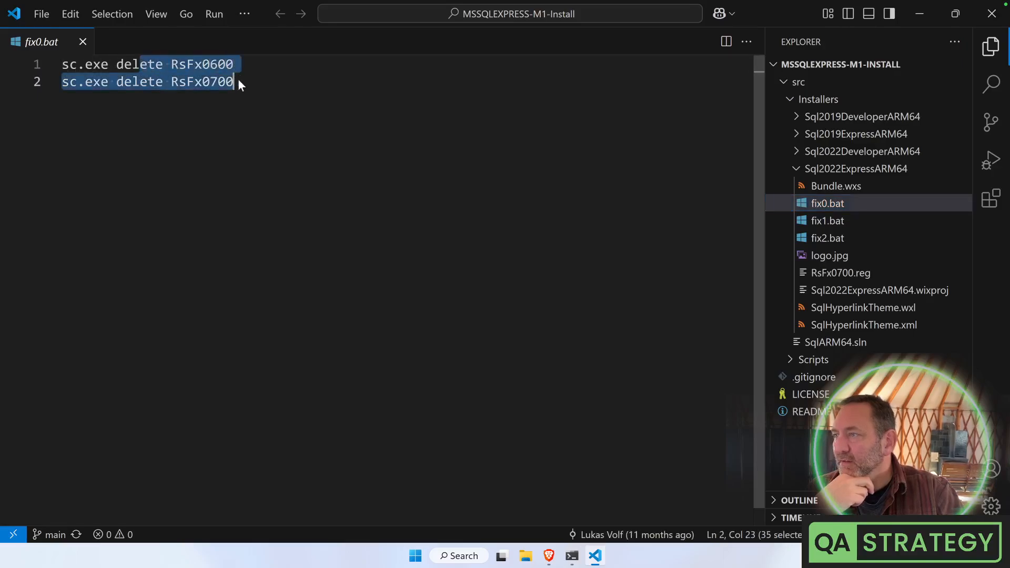
# Review fix1.bat's RsFx0700 create and registry import commands, then open RsFx0700.reg
pyautogui.click(828, 223)
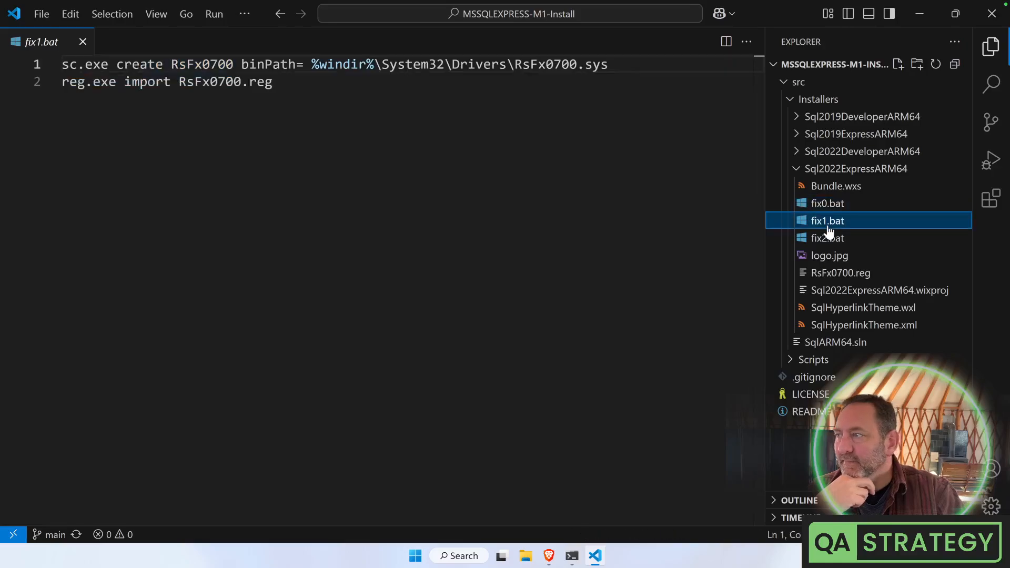
pyautogui.moveTo(118, 64); pyautogui.dragTo(211, 65)
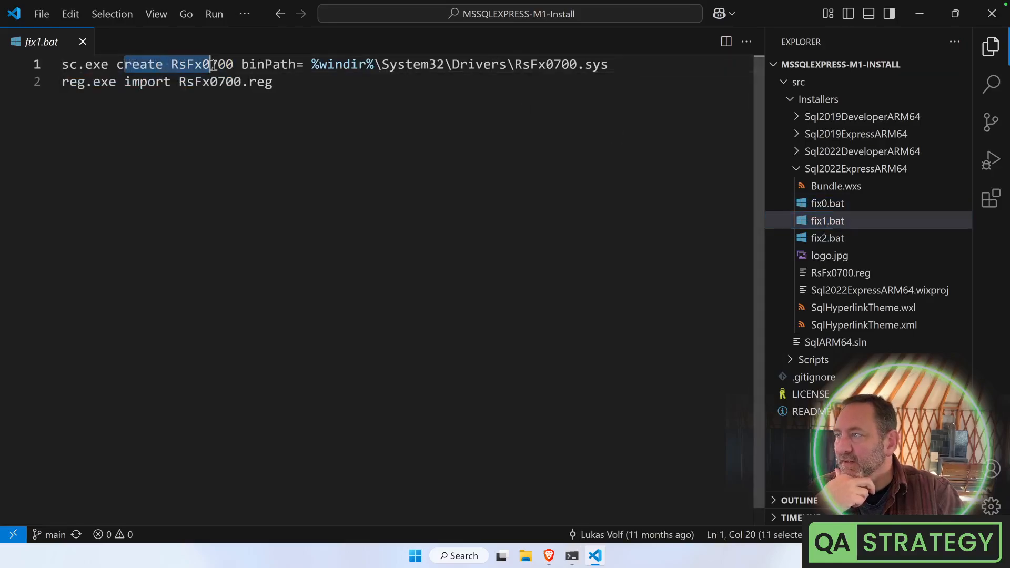
pyautogui.click(212, 66)
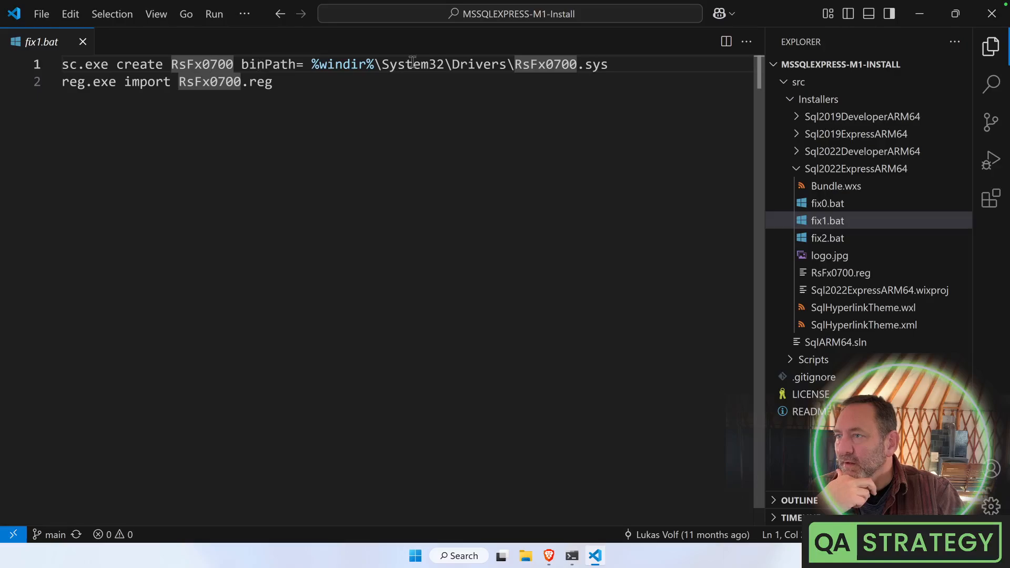
pyautogui.doubleClick(544, 65)
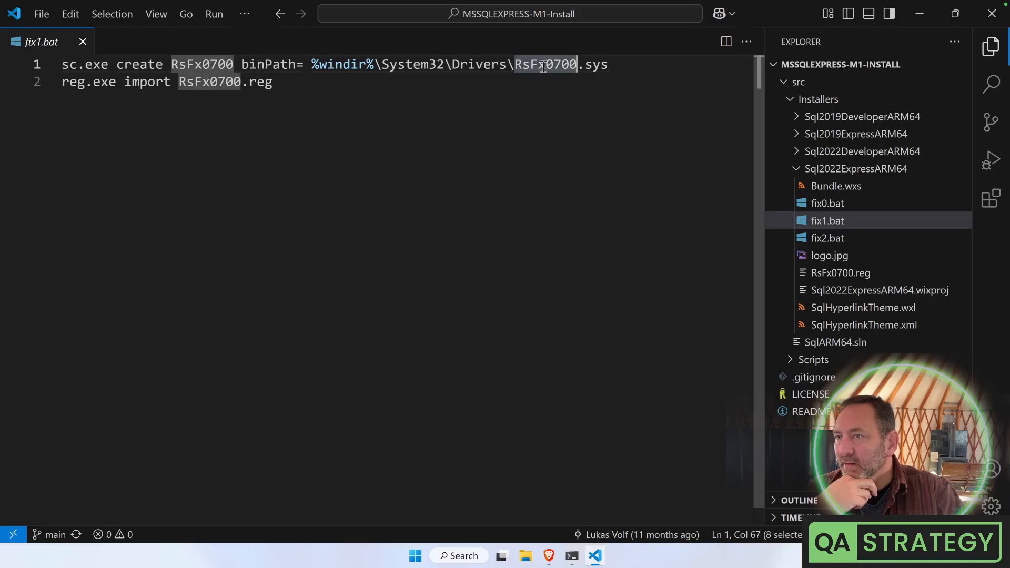
pyautogui.click(137, 70)
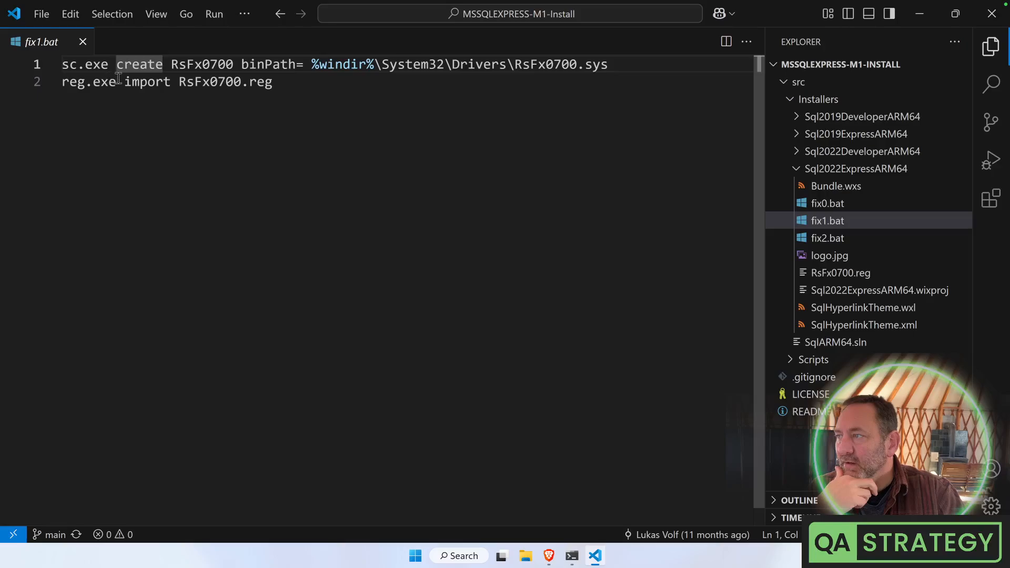
pyautogui.moveTo(117, 81); pyautogui.dragTo(304, 83)
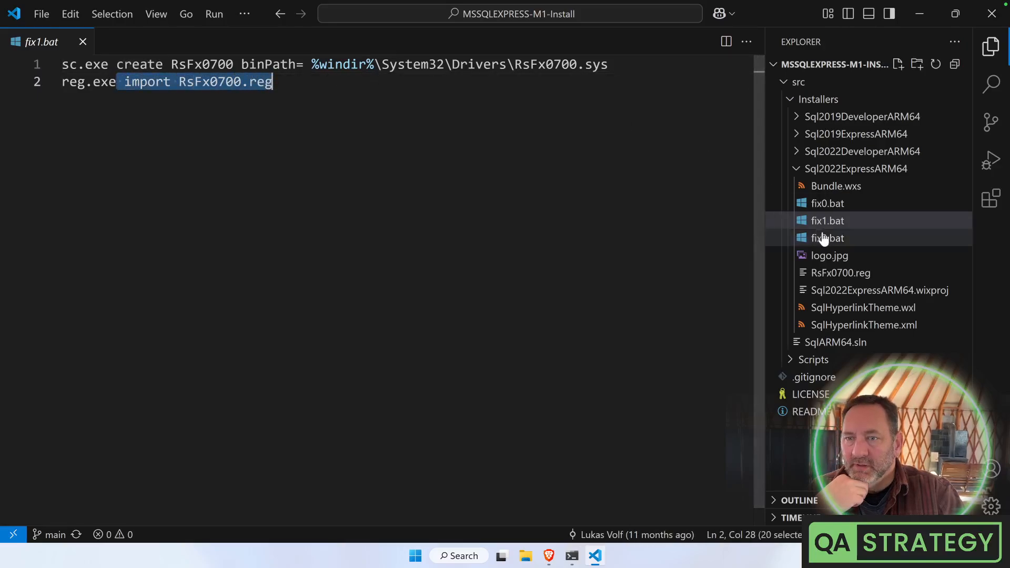
pyautogui.click(840, 271)
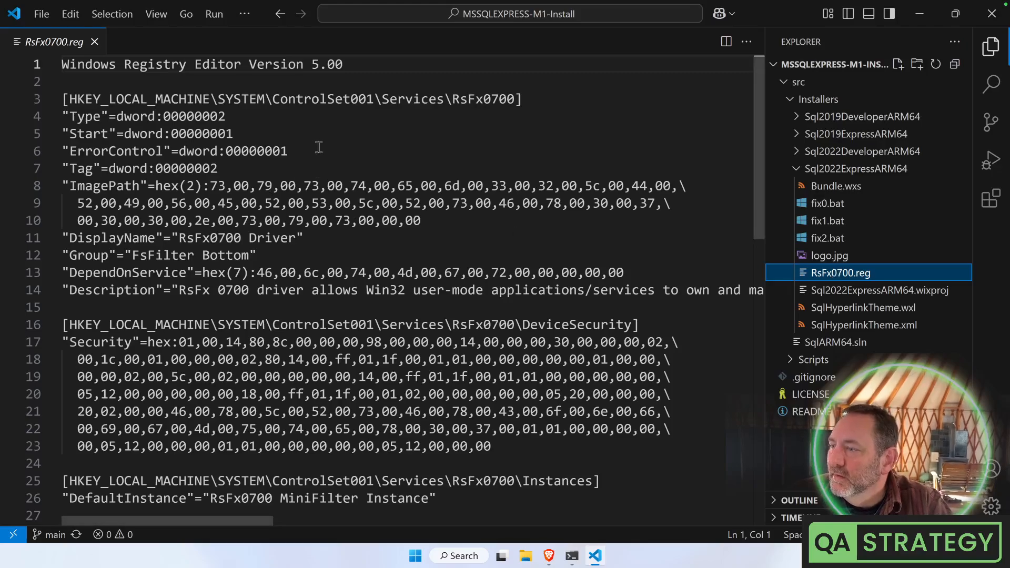
# Highlight the RsFx0700 service registry entries in RsFx0700.reg
pyautogui.moveTo(295, 101); pyautogui.dragTo(569, 359)
pyautogui.scroll(-4, 569, 358)
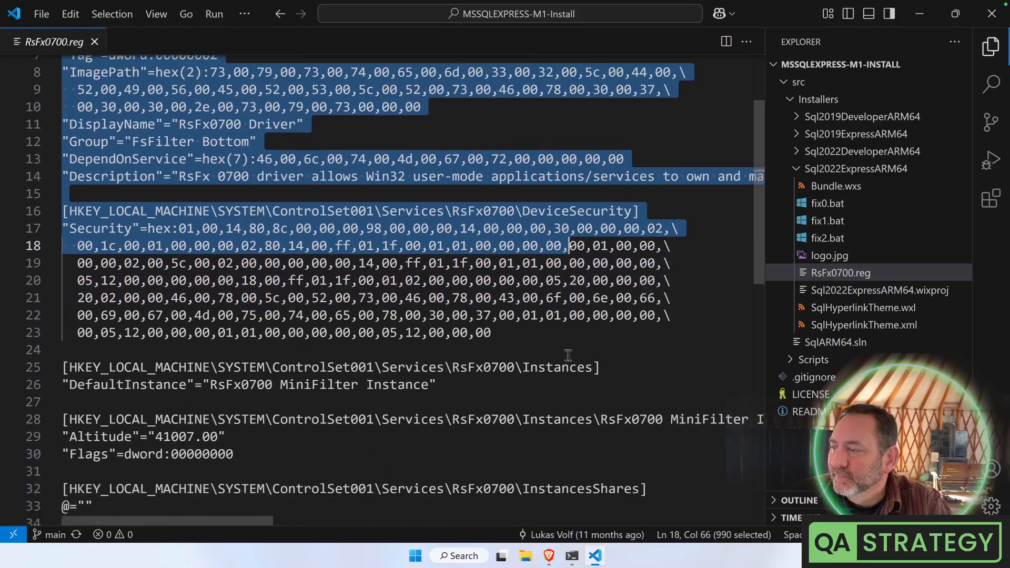
pyautogui.scroll(-9, 568, 355)
pyautogui.scroll(13, 568, 355)
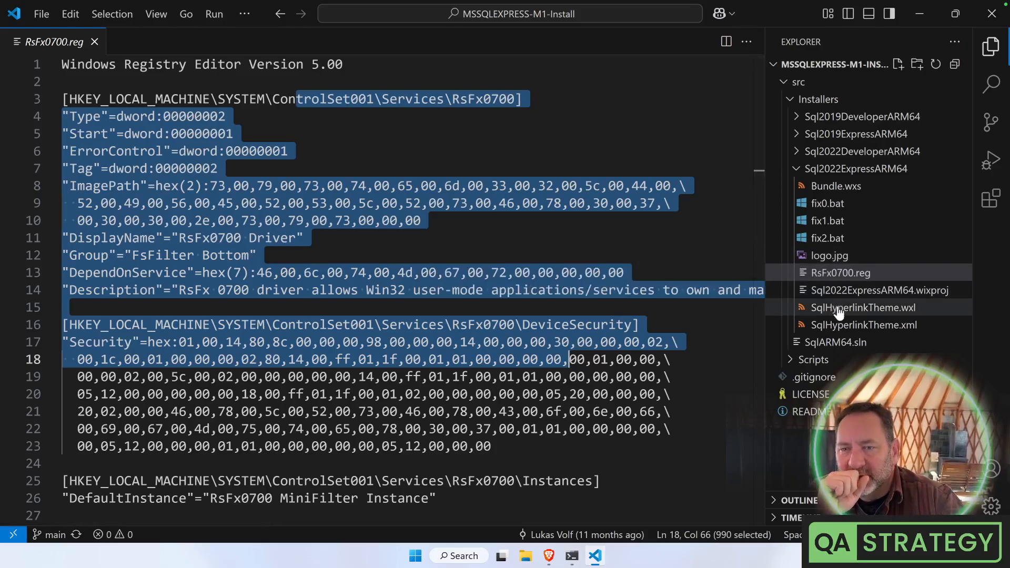
# Flip through fix0.bat, fix1.bat and fix2.bat, pinning fix2.bat in a tab, and reopen RsFx0700.reg
pyautogui.click(823, 223)
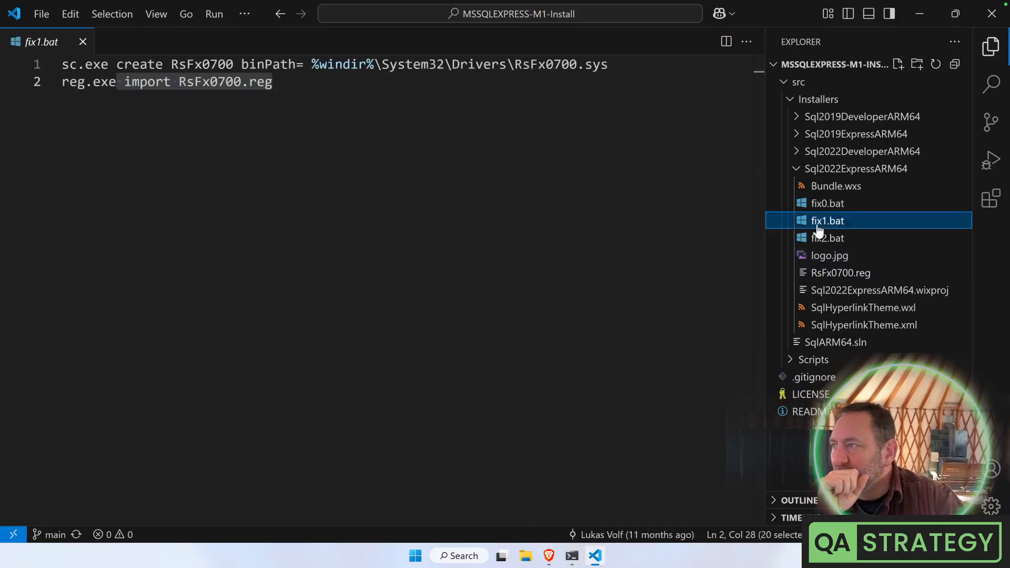
pyautogui.click(825, 240)
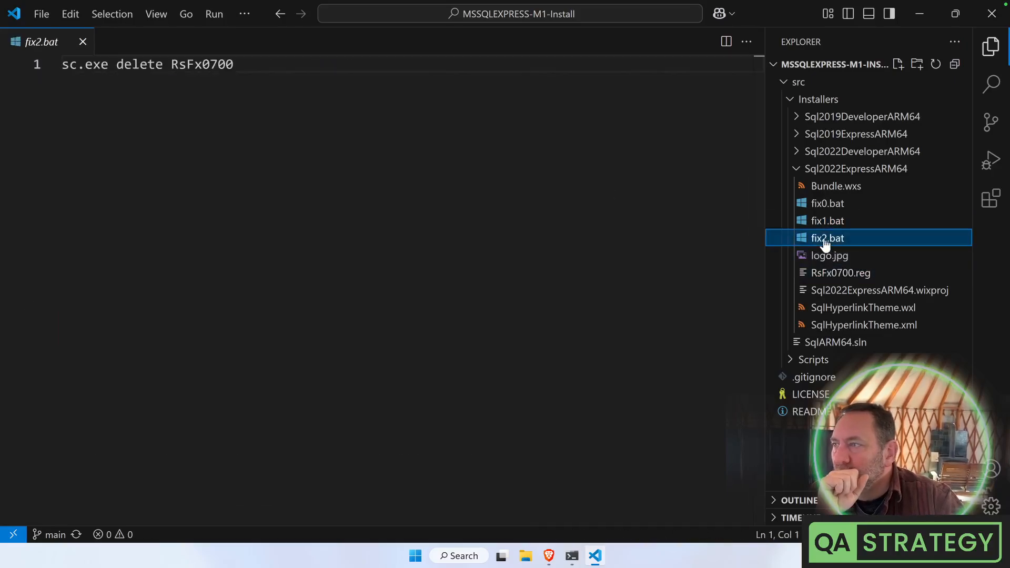
pyautogui.click(822, 206)
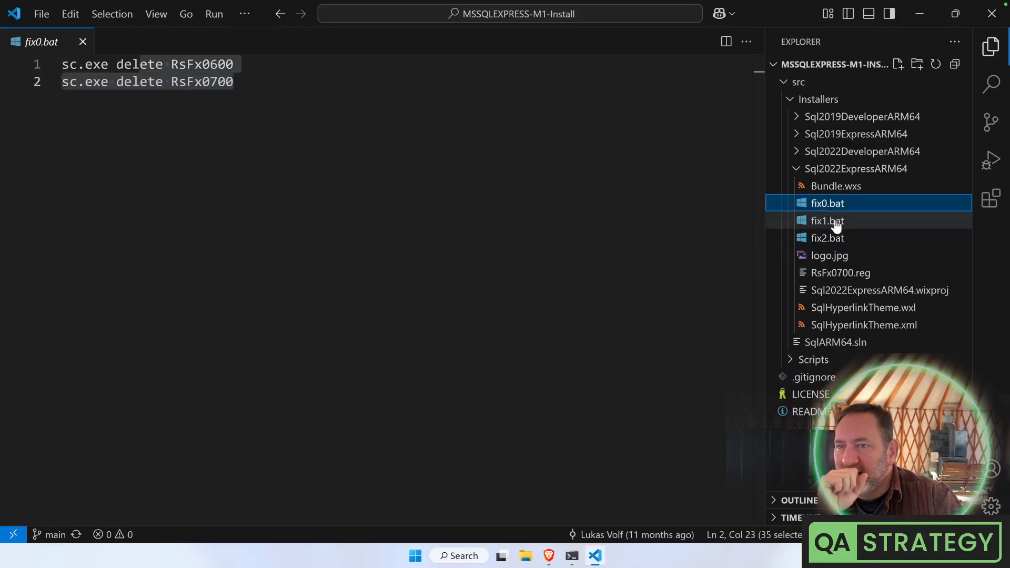
pyautogui.click(830, 223)
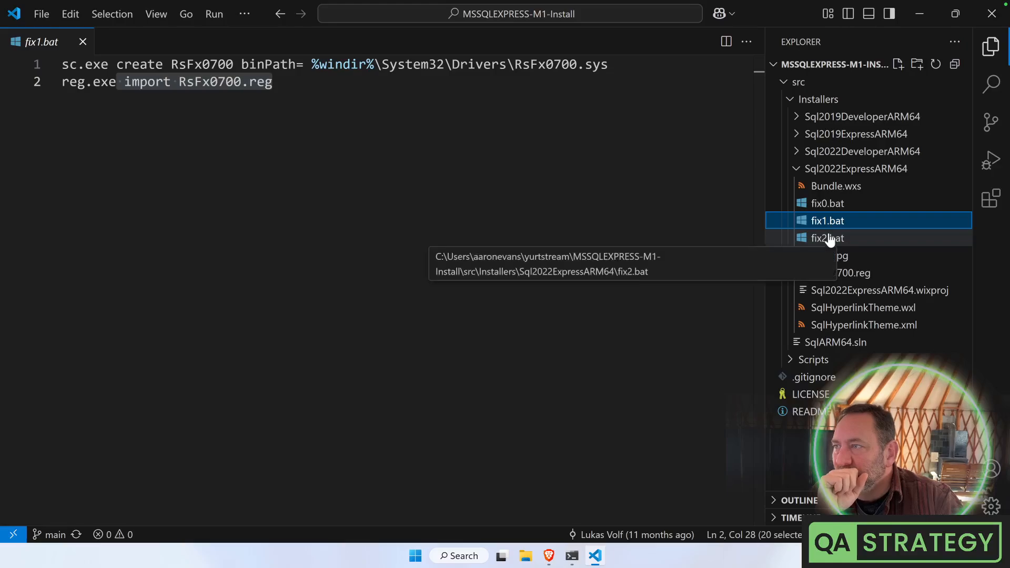
pyautogui.click(830, 240)
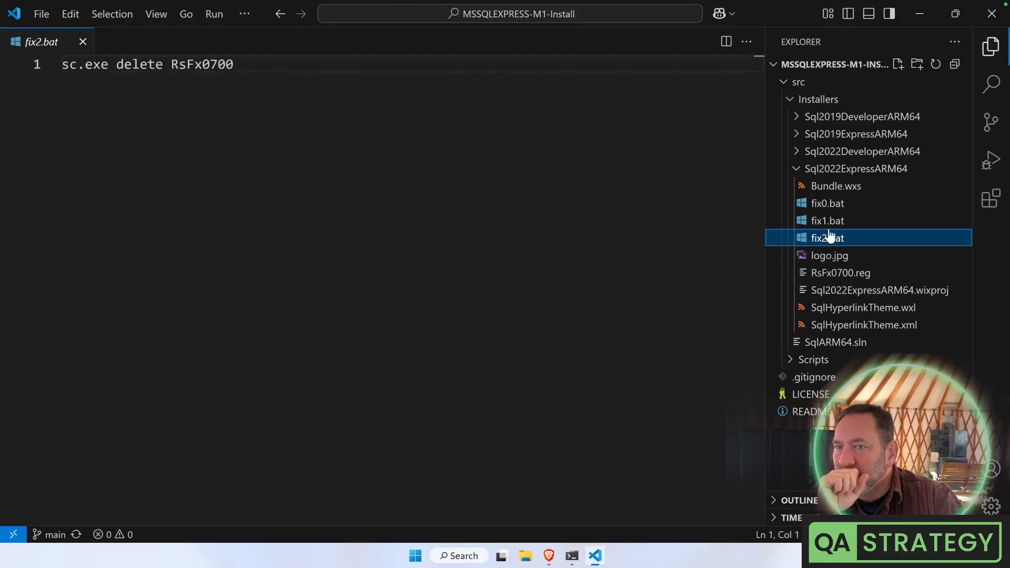
pyautogui.click(830, 226)
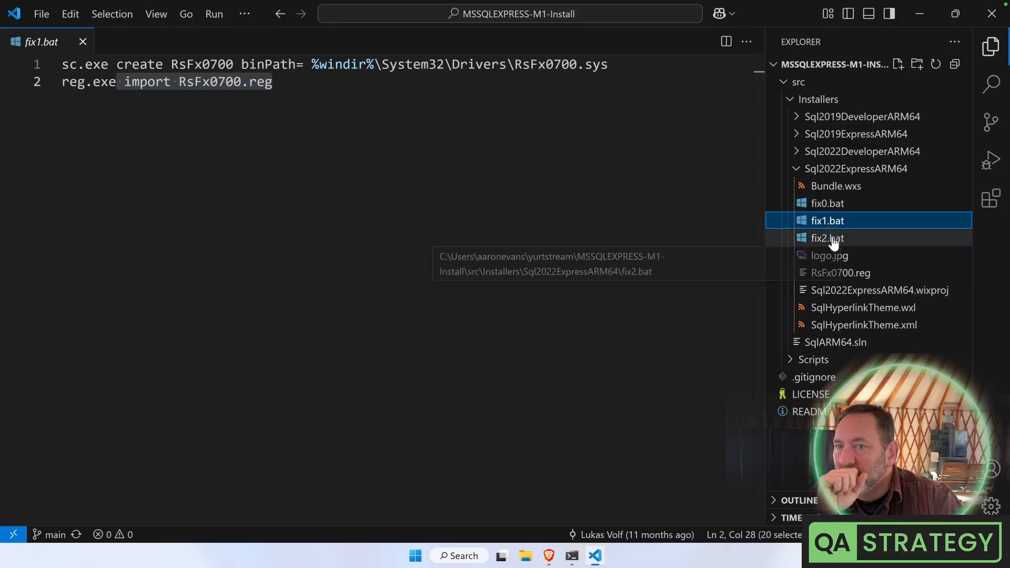
pyautogui.doubleClick(834, 241)
pyautogui.click(844, 273)
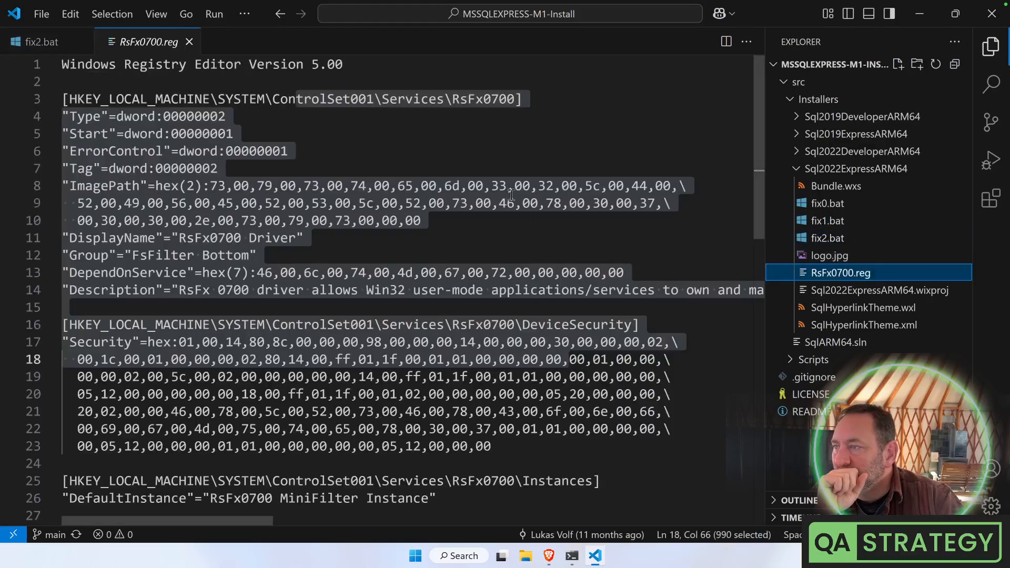
pyautogui.scroll(-7, 508, 197)
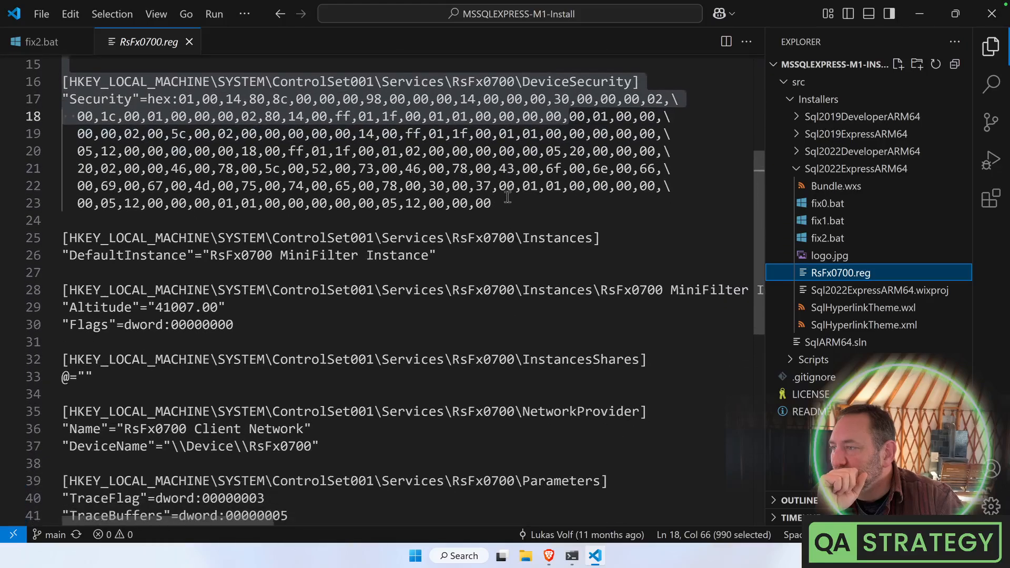
pyautogui.scroll(-1, 508, 198)
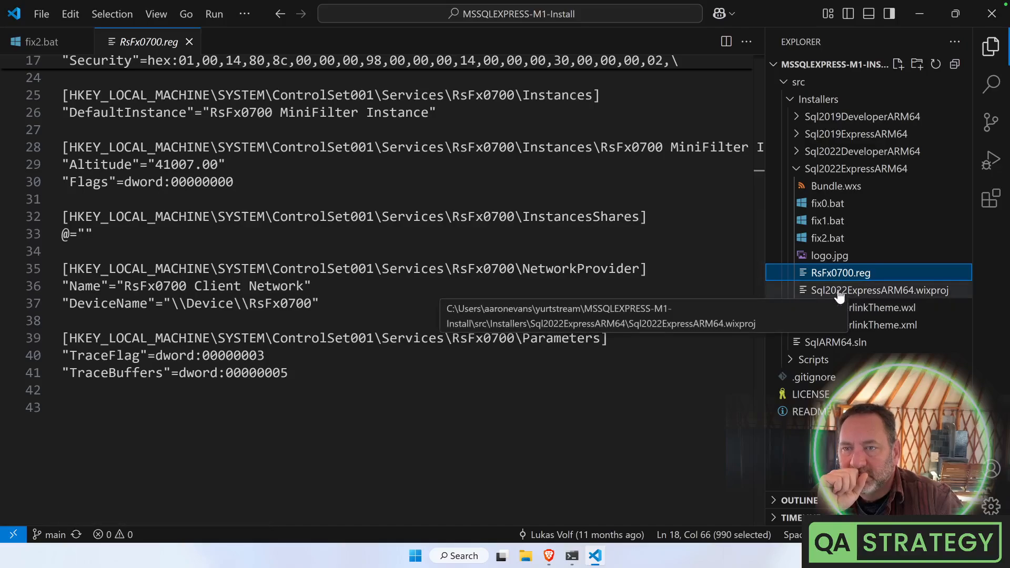
# Collapse Installers, close the RsFx0700.reg and fix2.bat tabs, and open Scripts\Sql2022Express.bat
pyautogui.click(783, 84)
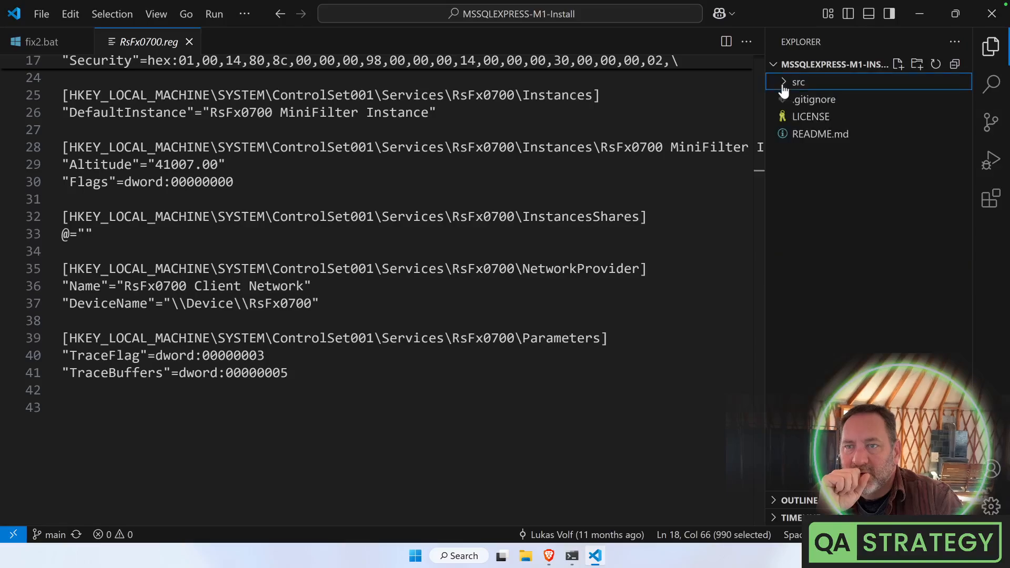
pyautogui.click(783, 82)
pyautogui.click(787, 99)
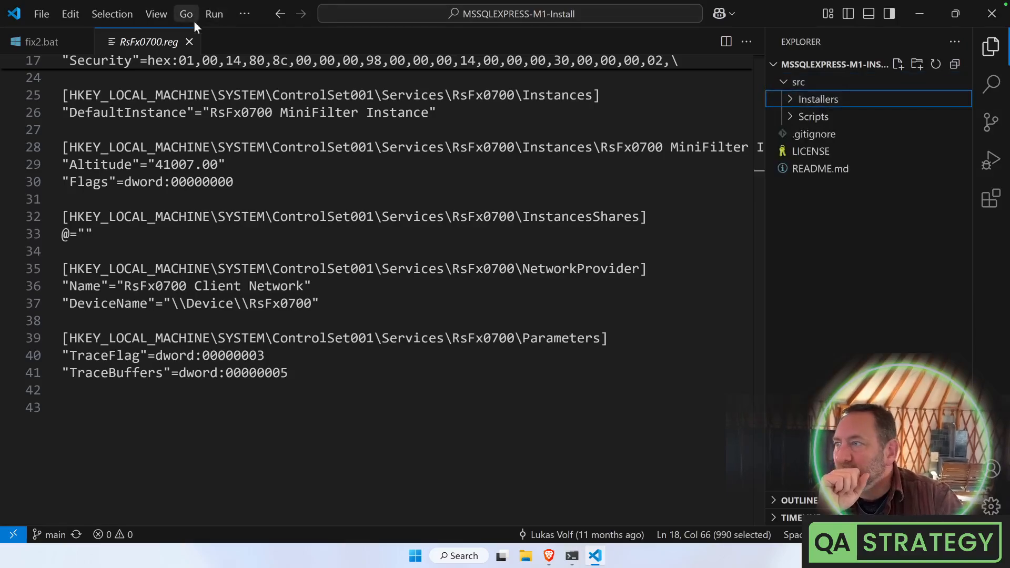
pyautogui.click(189, 41)
pyautogui.click(85, 42)
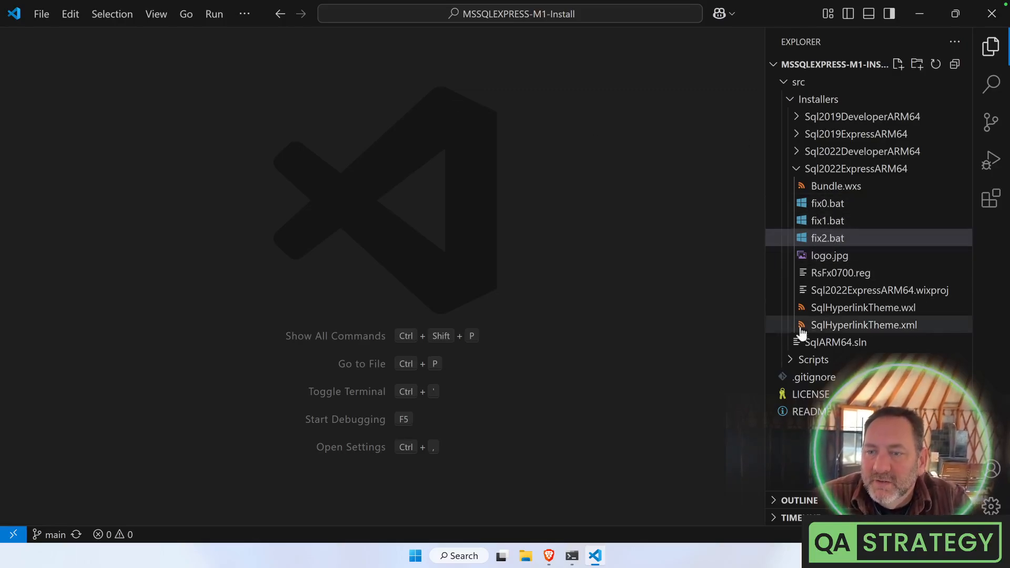
pyautogui.click(790, 361)
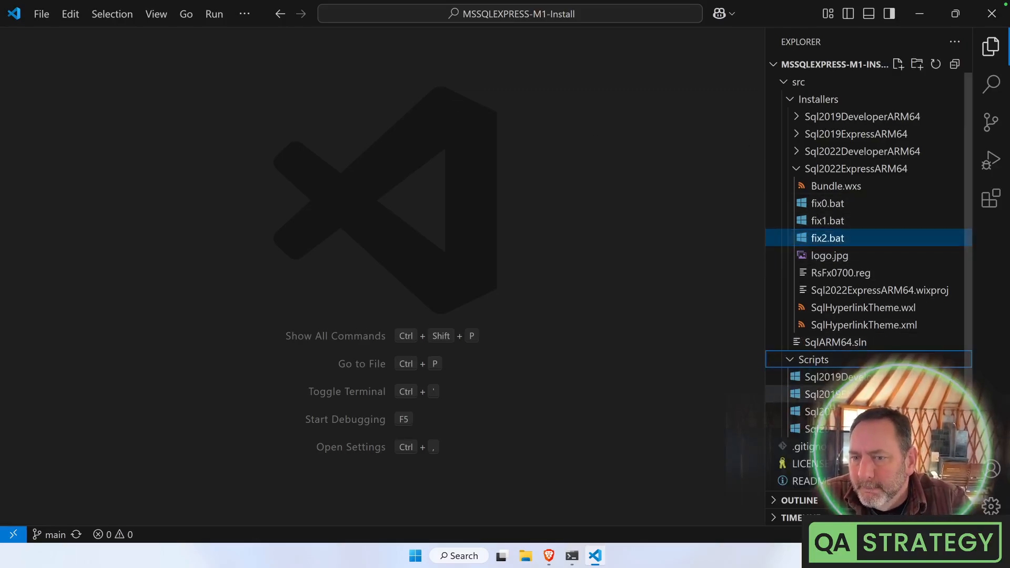
pyautogui.click(810, 429)
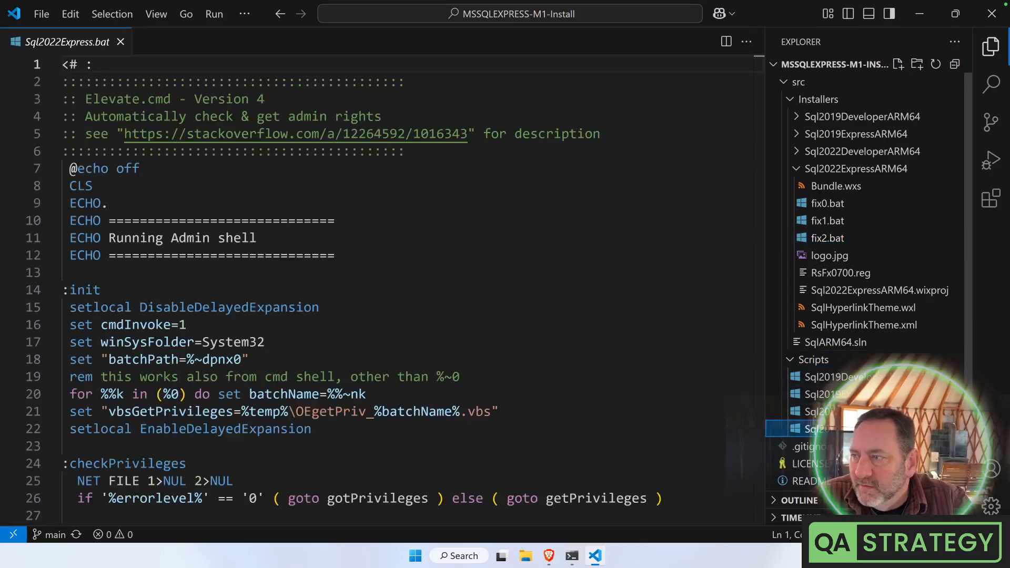
# Highlight the banner and the cmdInvoke, winSysFolder, batchPath and vbsGetPrivileges settings
pyautogui.moveTo(63, 186); pyautogui.dragTo(336, 256)
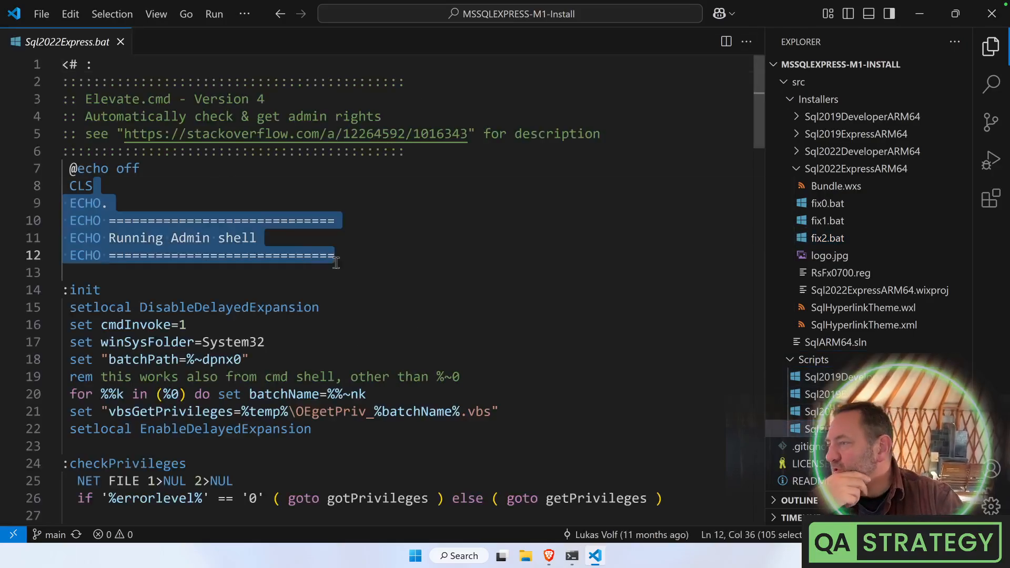
pyautogui.moveTo(96, 326); pyautogui.dragTo(214, 331)
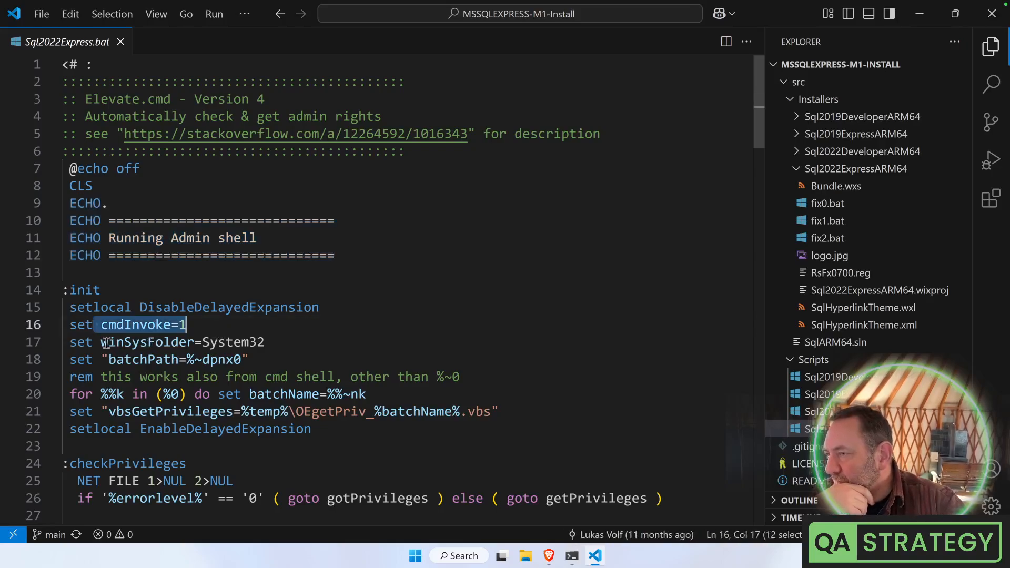
pyautogui.moveTo(105, 342); pyautogui.dragTo(273, 348)
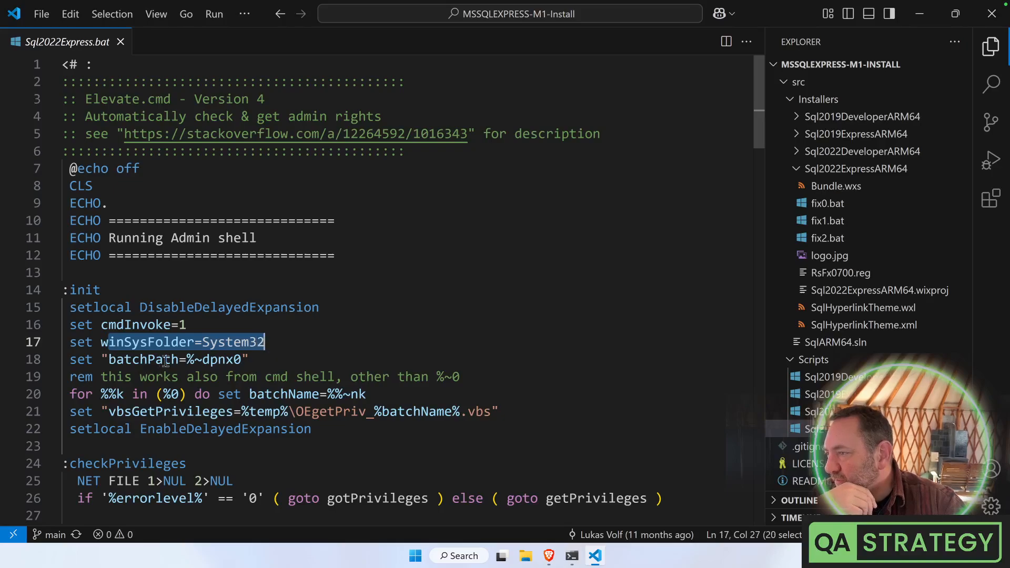
pyautogui.moveTo(108, 360); pyautogui.dragTo(276, 358)
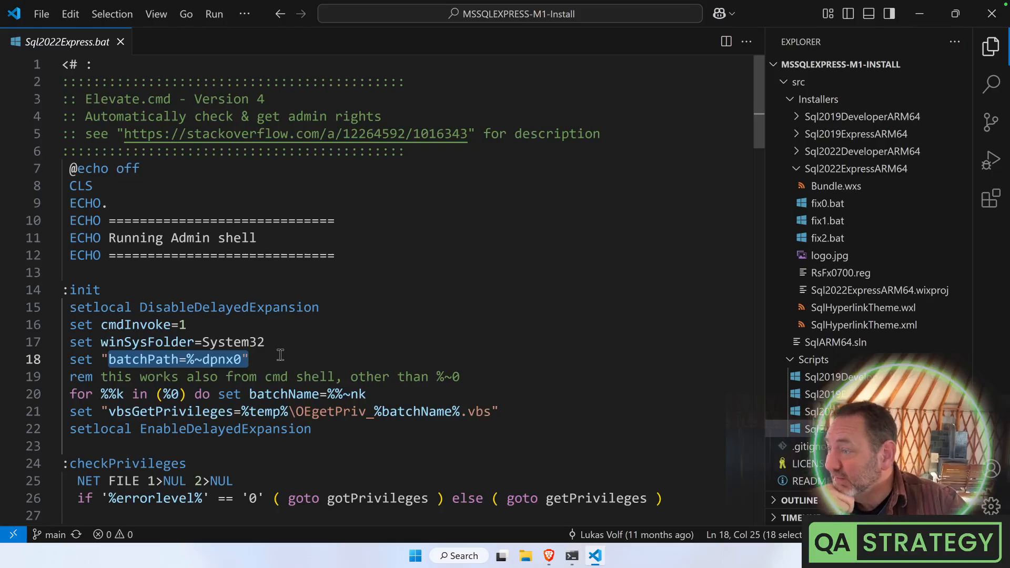
pyautogui.scroll(-1, 280, 355)
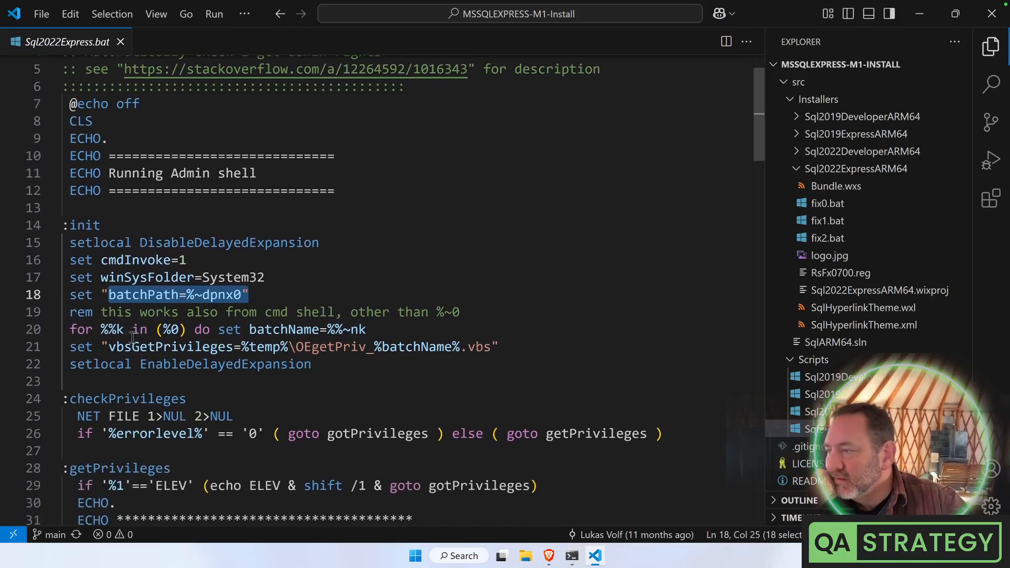
pyautogui.moveTo(108, 347); pyautogui.dragTo(558, 353)
pyautogui.scroll(-1, 205, 386)
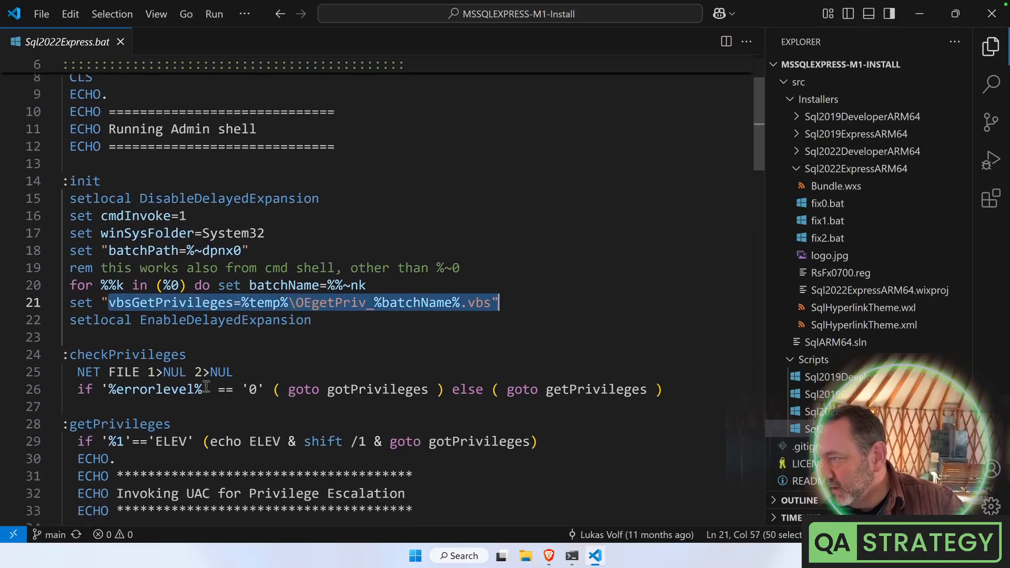
pyautogui.scroll(-3, 206, 386)
pyautogui.moveTo(78, 253); pyautogui.dragTo(254, 261)
pyautogui.click(171, 289)
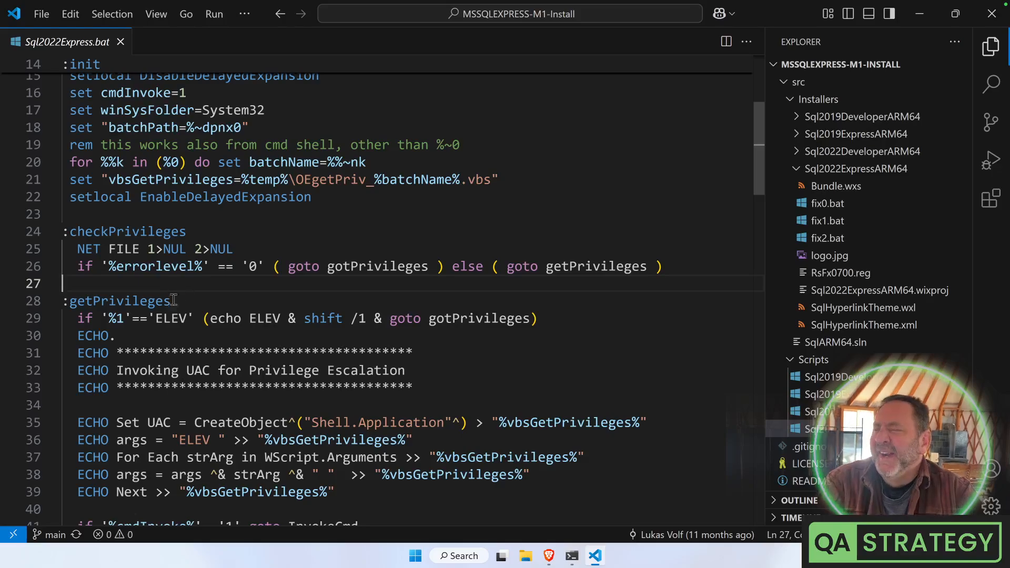
# Review the elevation branch and InvokeCmd label, read to the end, and close the script
pyautogui.scroll(-3, 192, 332)
pyautogui.scroll(-3, 192, 332)
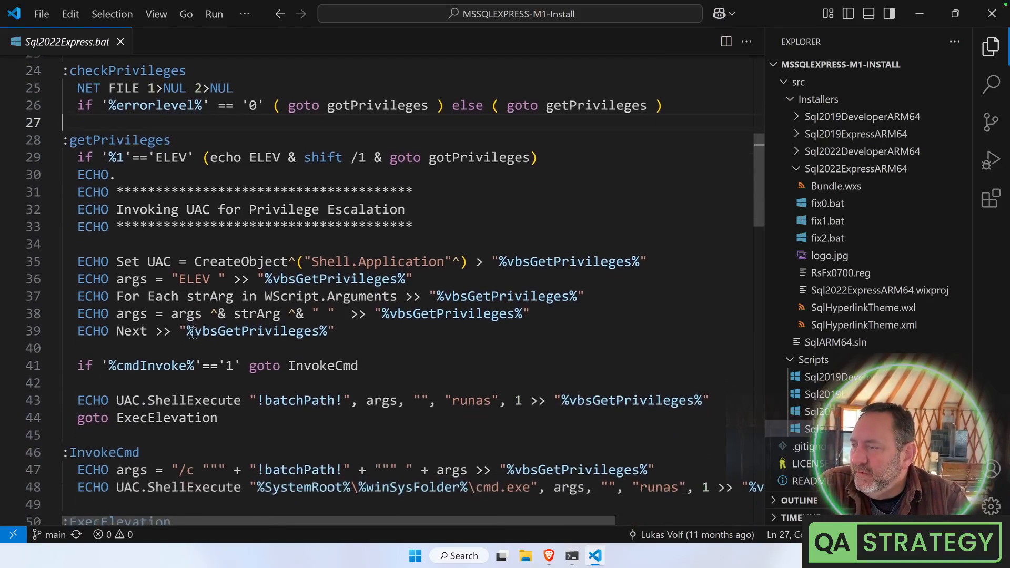
pyautogui.scroll(-2, 120, 304)
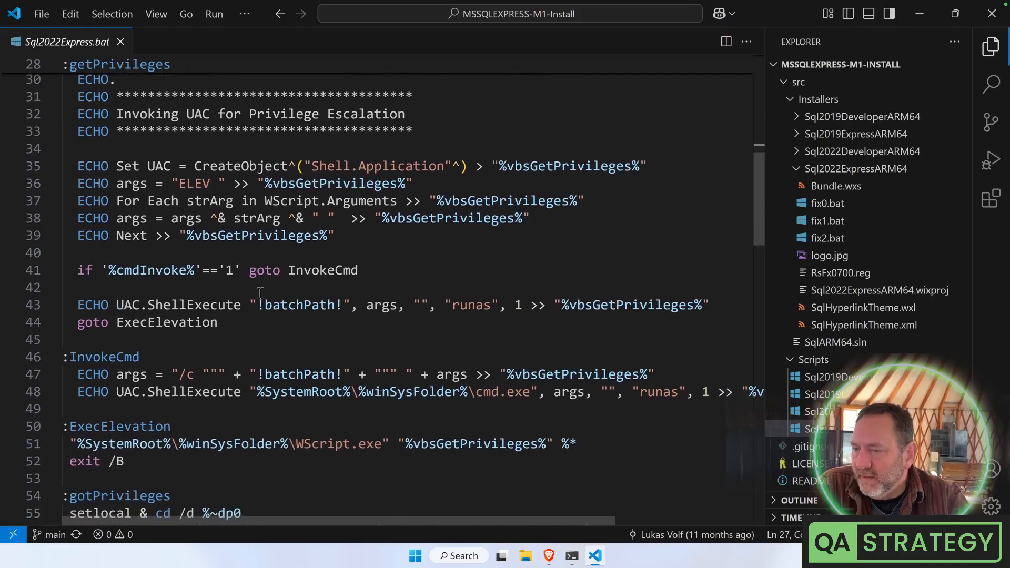
pyautogui.moveTo(202, 270); pyautogui.dragTo(337, 345)
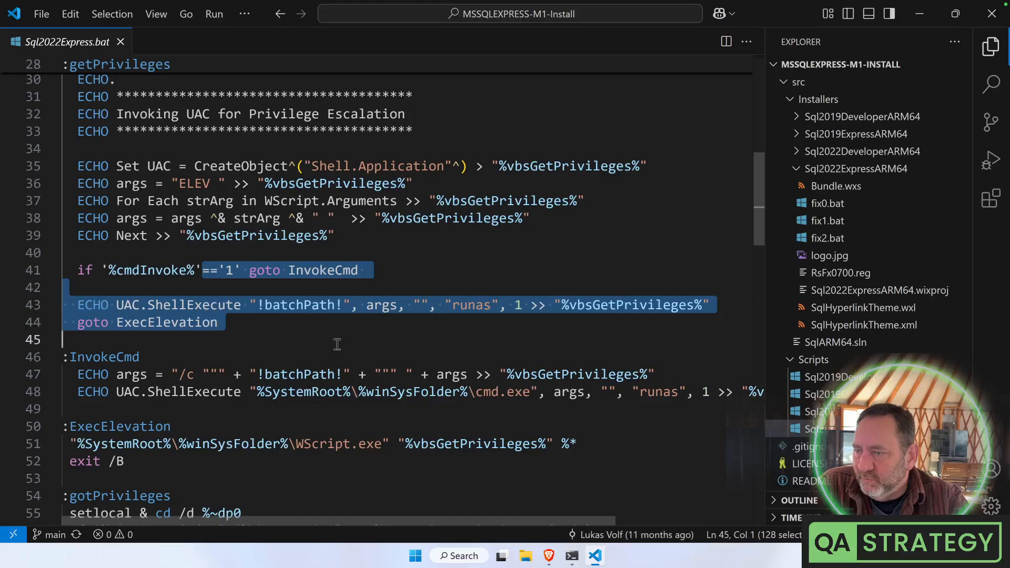
pyautogui.click(338, 347)
pyautogui.scroll(-3, 337, 348)
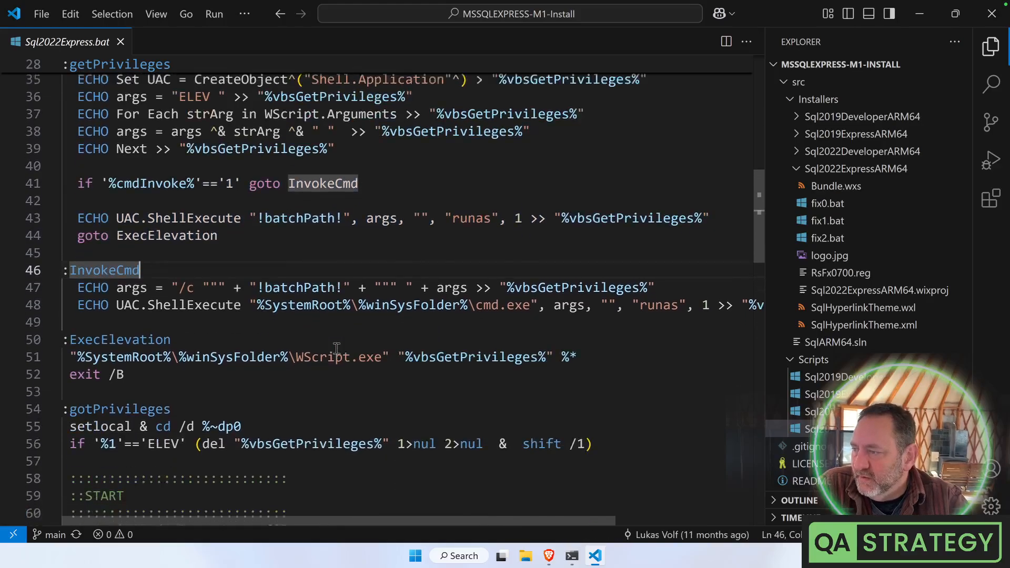
pyautogui.scroll(-5, 337, 349)
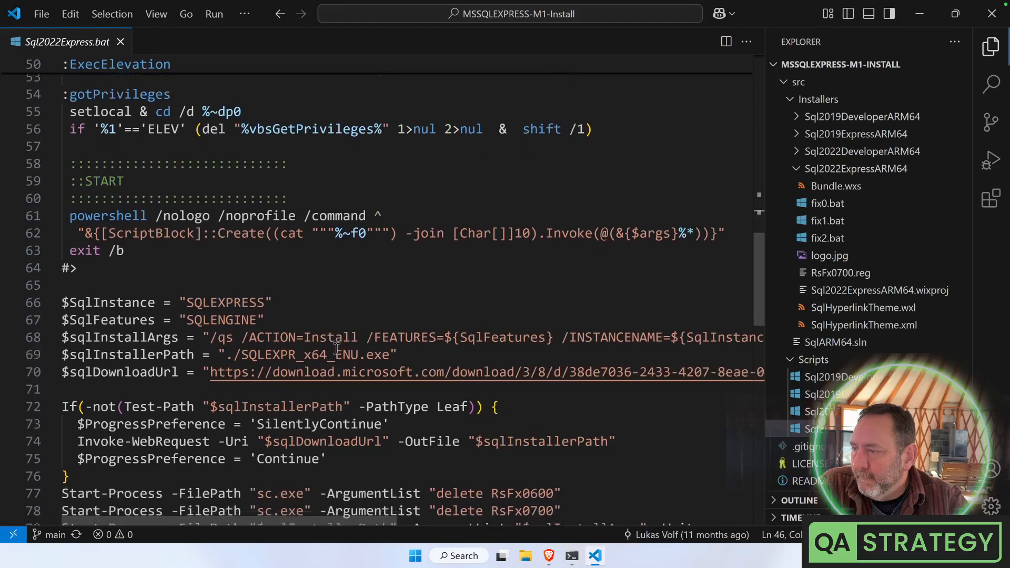
pyautogui.scroll(-9, 337, 349)
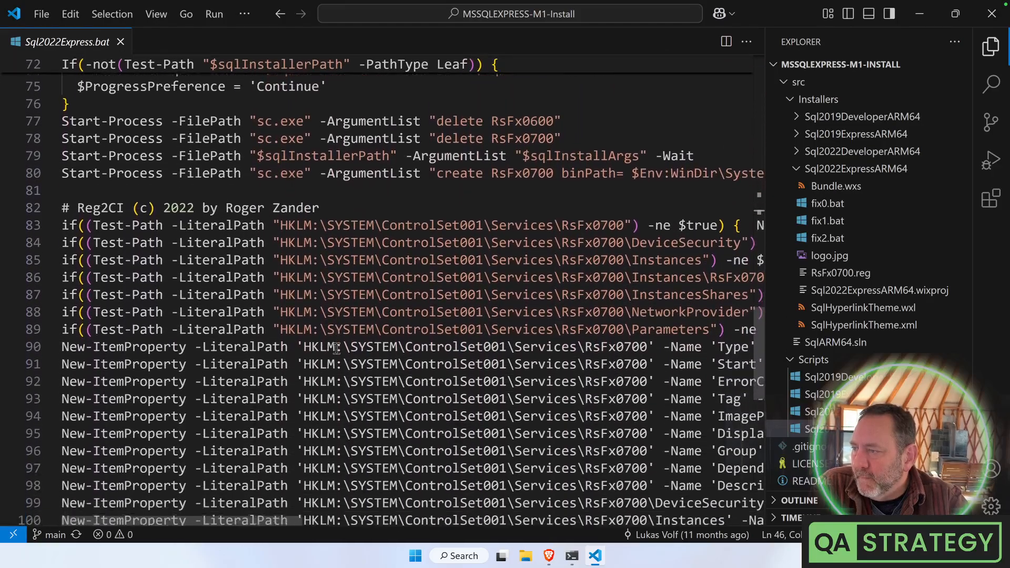
pyautogui.scroll(-6, 337, 349)
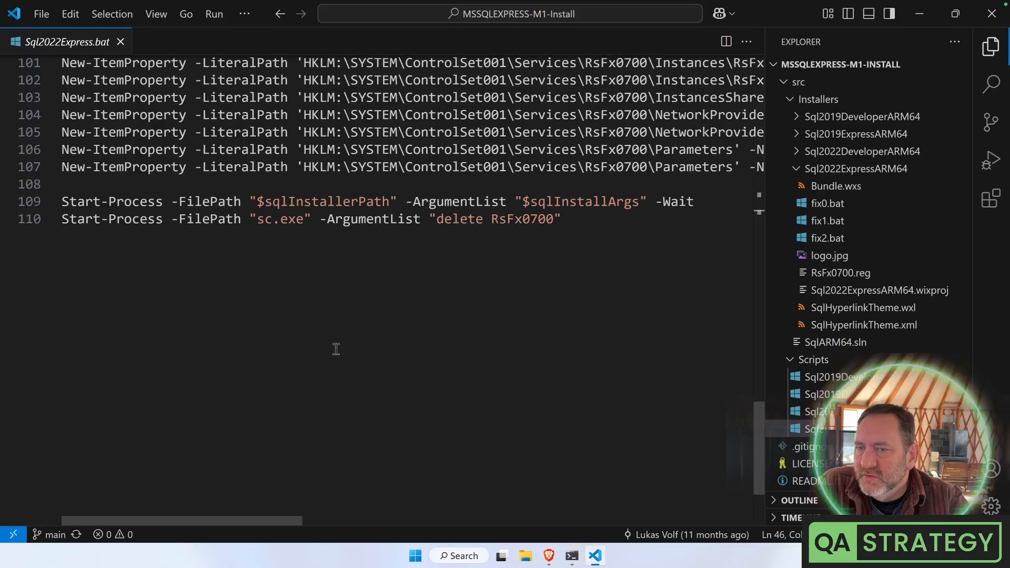
pyautogui.click(120, 42)
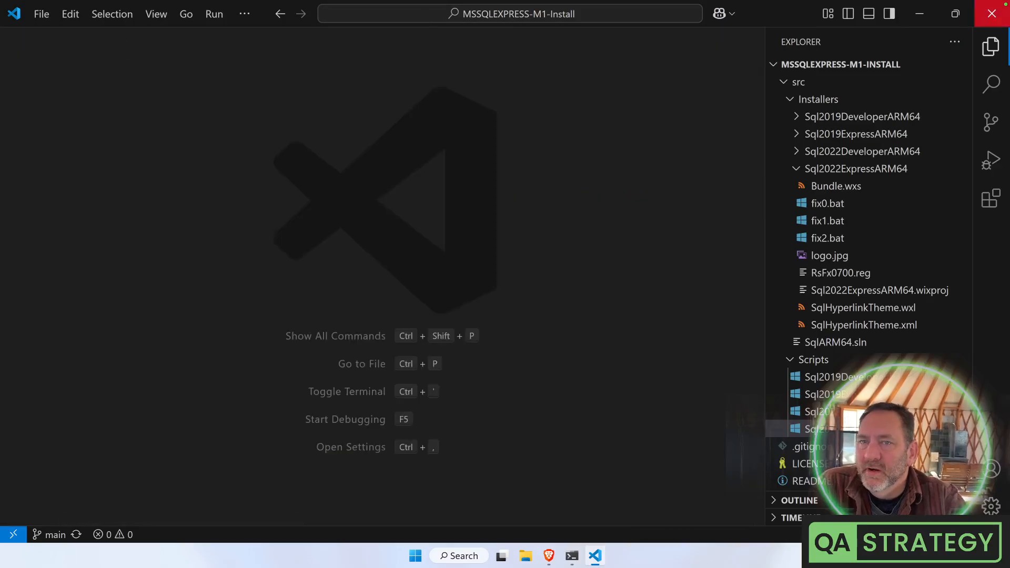
# Close the VS Code window and scroll back through the WSL terminal output
pyautogui.click(992, 11)
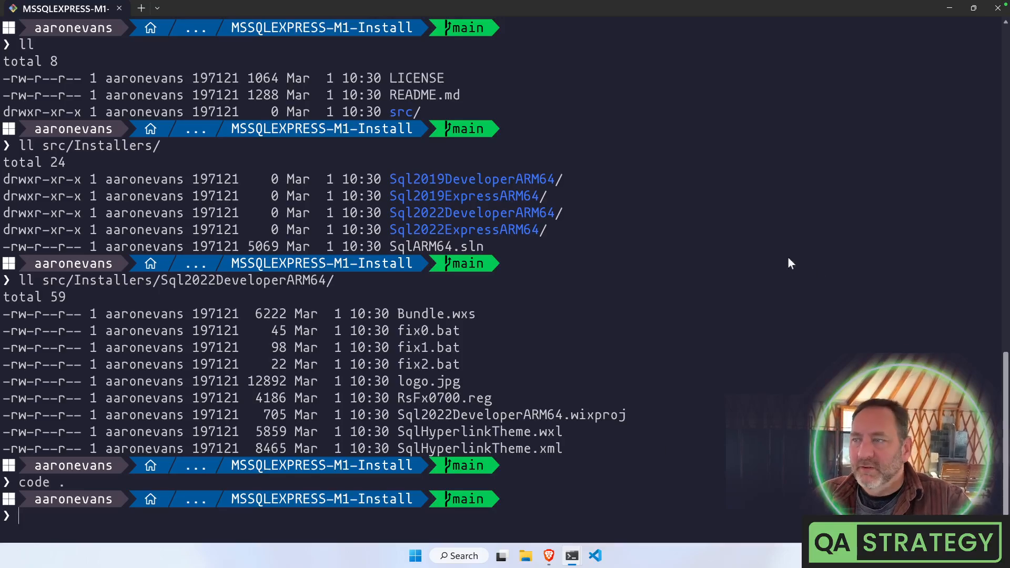
pyautogui.scroll(8, 532, 284)
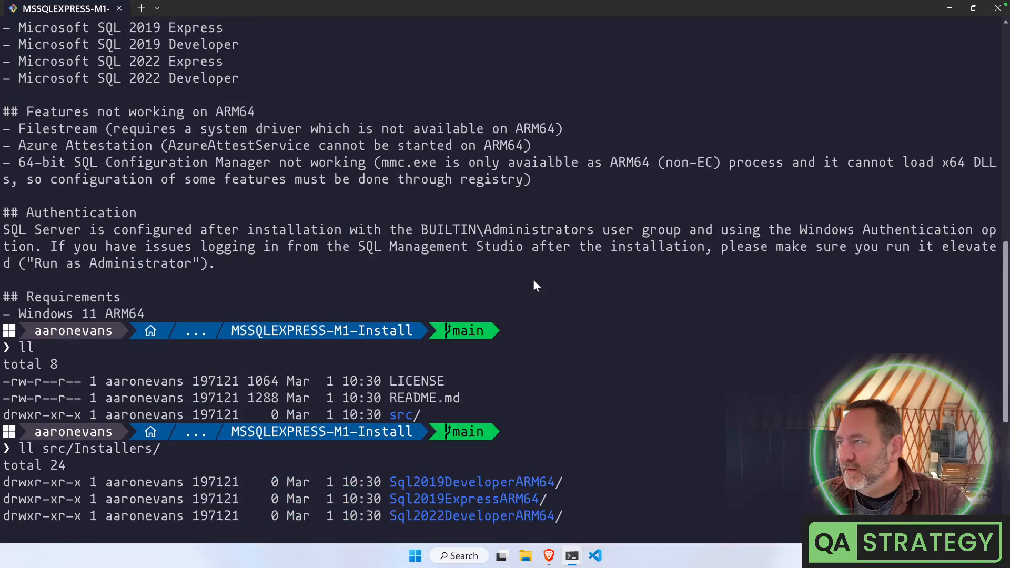
pyautogui.scroll(5, 533, 279)
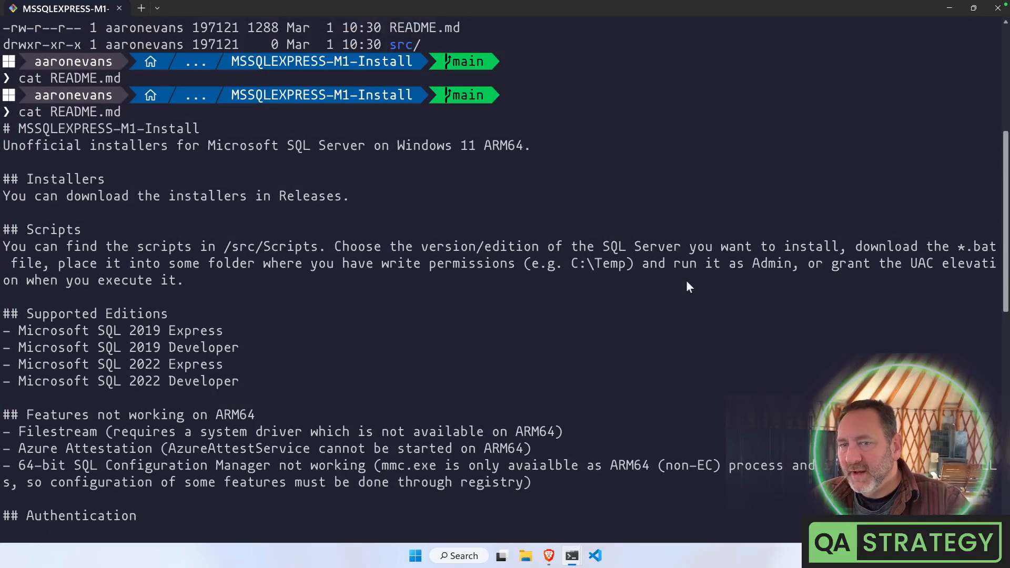
pyautogui.scroll(-10, 687, 283)
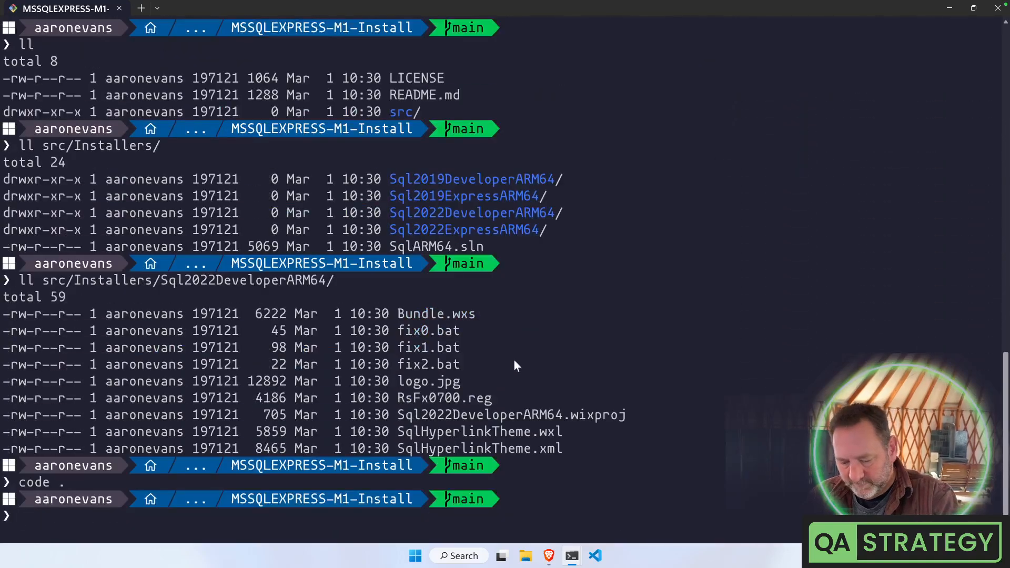
# Relist the repository with ll, then switch to the Administrator PowerShell window
pyautogui.write('ll')
pyautogui.press('Return')
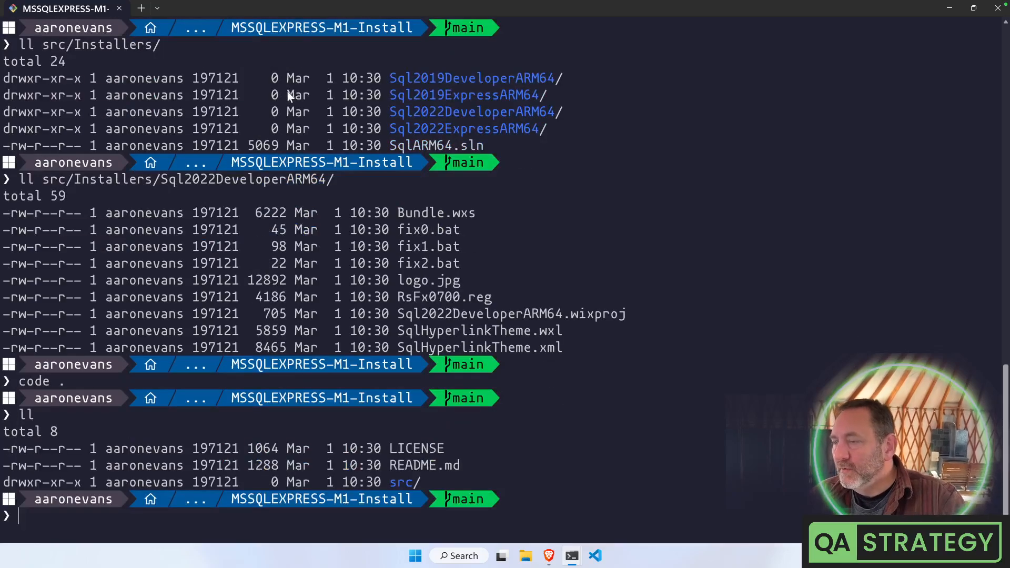
pyautogui.click(598, 513)
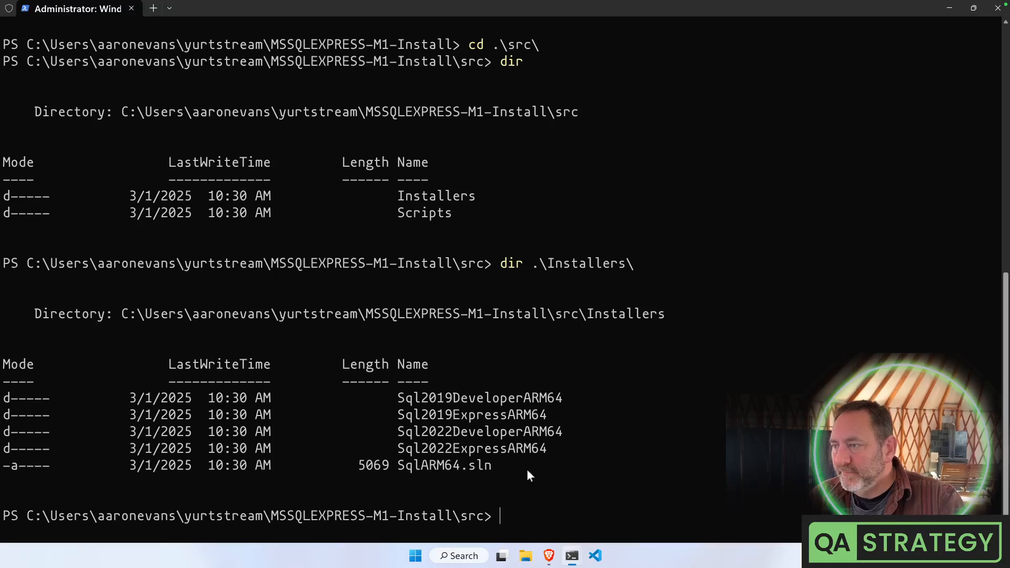
# Change into the Scripts folder and list its contents with dir
pyautogui.write('szr')
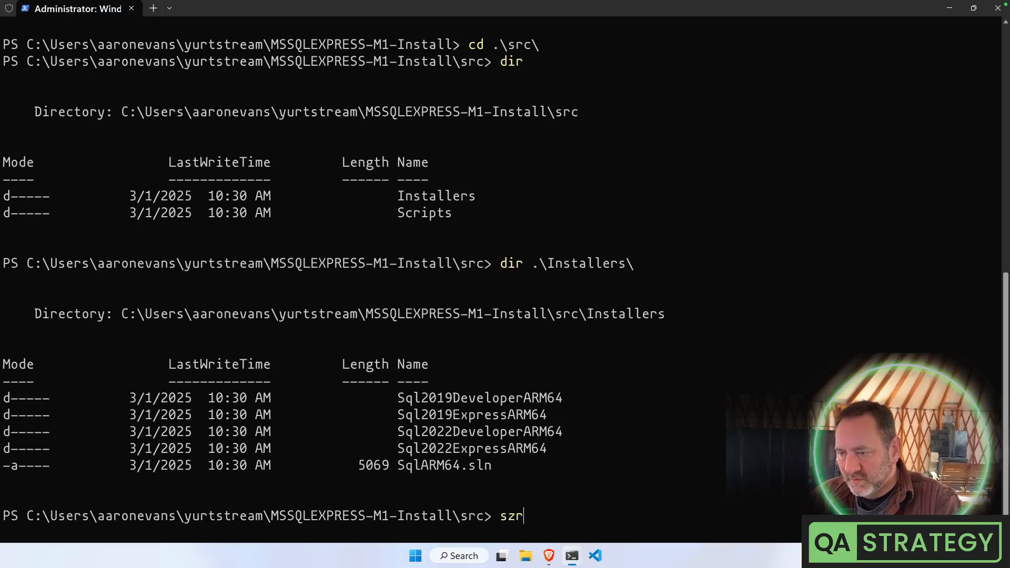
pyautogui.press('BackSpace')
pyautogui.press('BackSpace')
pyautogui.press('BackSpace')
pyautogui.write('cd .\\')
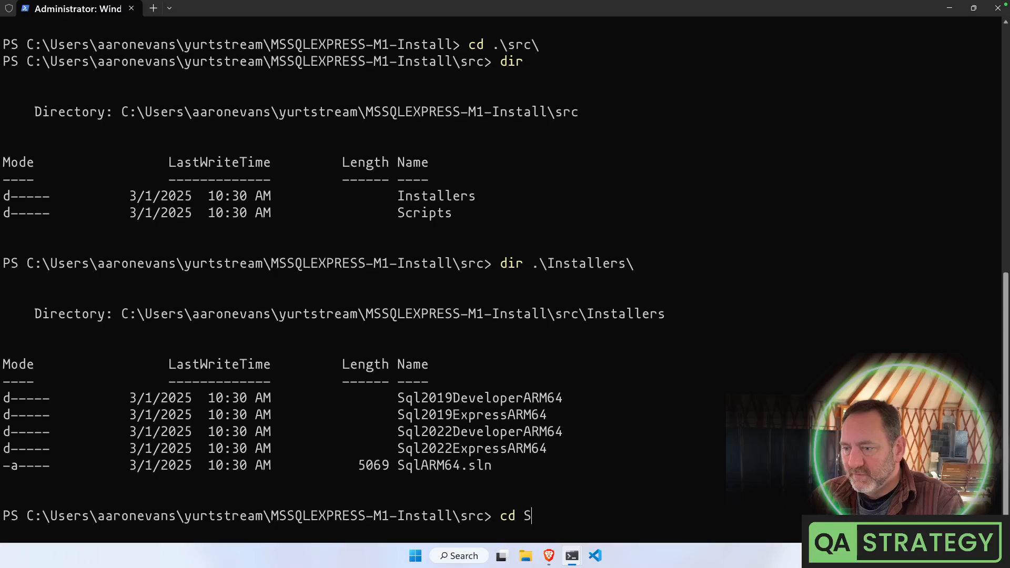
pyautogui.write('S')
pyautogui.press('Tab')
pyautogui.press('Return')
pyautogui.write('dir')
pyautogui.press('Return')
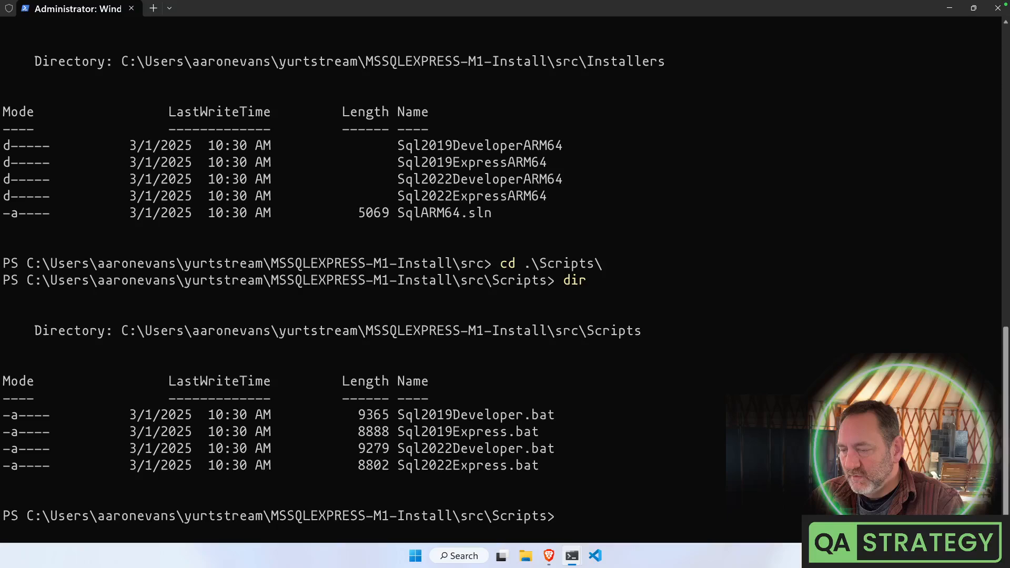
# Run .\Sql2022Developer.bat to start the SQL Server 2022 Developer installer, then return to the Mac desktop
pyautogui.write('S')
pyautogui.press('Tab')
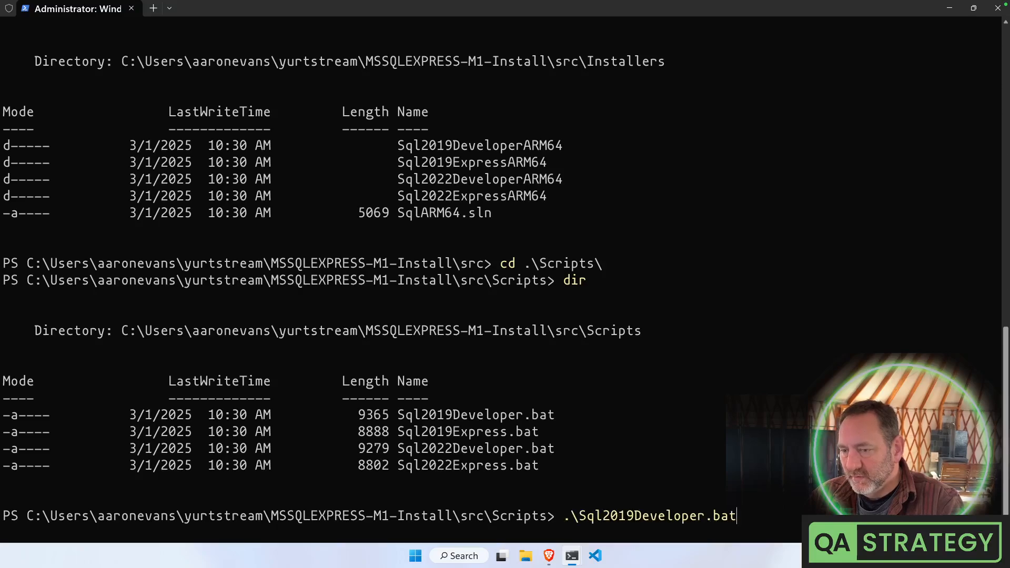
pyautogui.press('Tab')
pyautogui.press('Tab')
pyautogui.press('Return')
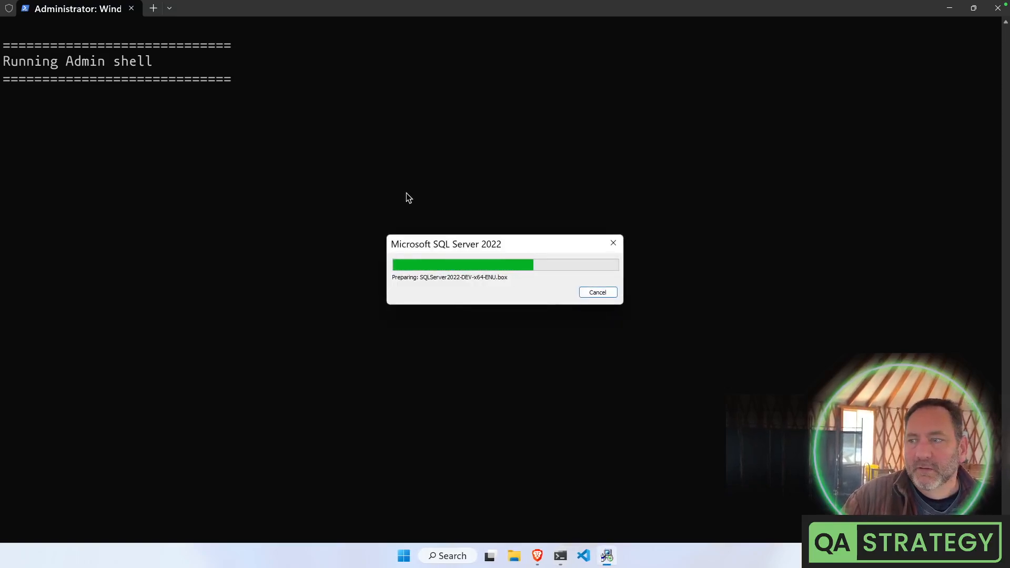
pyautogui.hotkey('ctrl', 'Left')
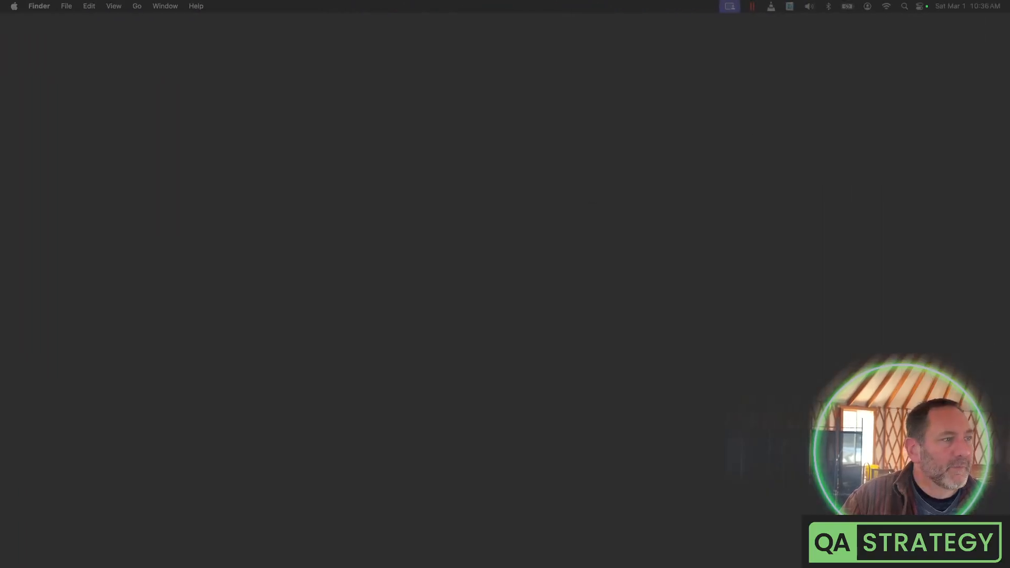
# Maximize the Brave forum window and highlight the user and password question in post #143
pyautogui.moveTo(1009, 247); pyautogui.dragTo(465, 34)
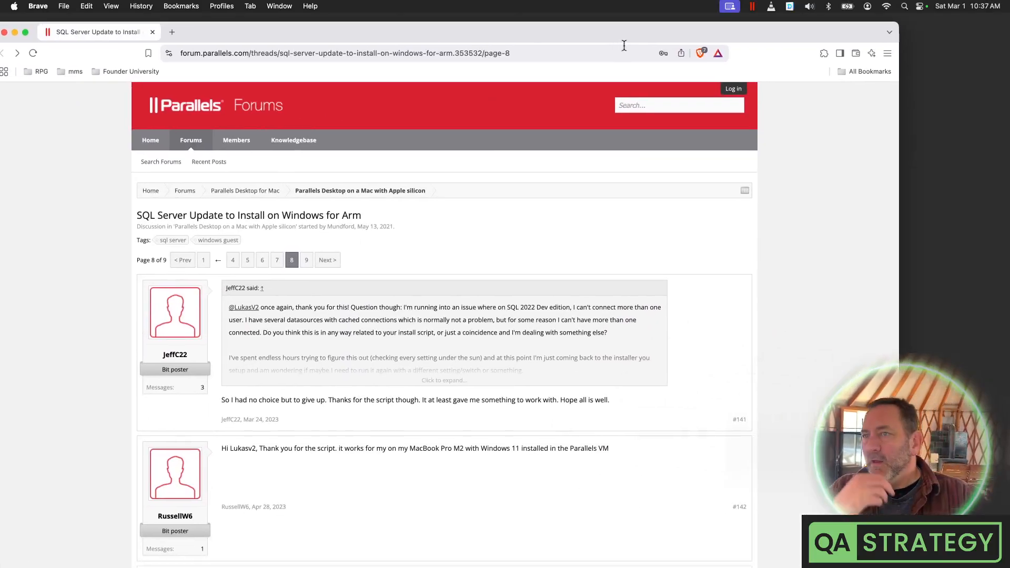
pyautogui.doubleClick(643, 36)
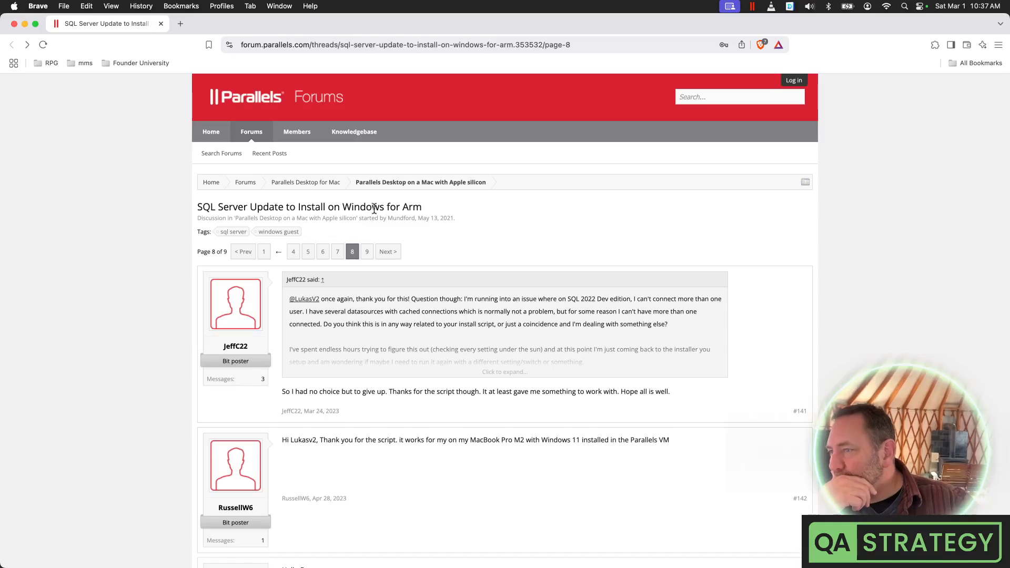
pyautogui.scroll(-5, 419, 271)
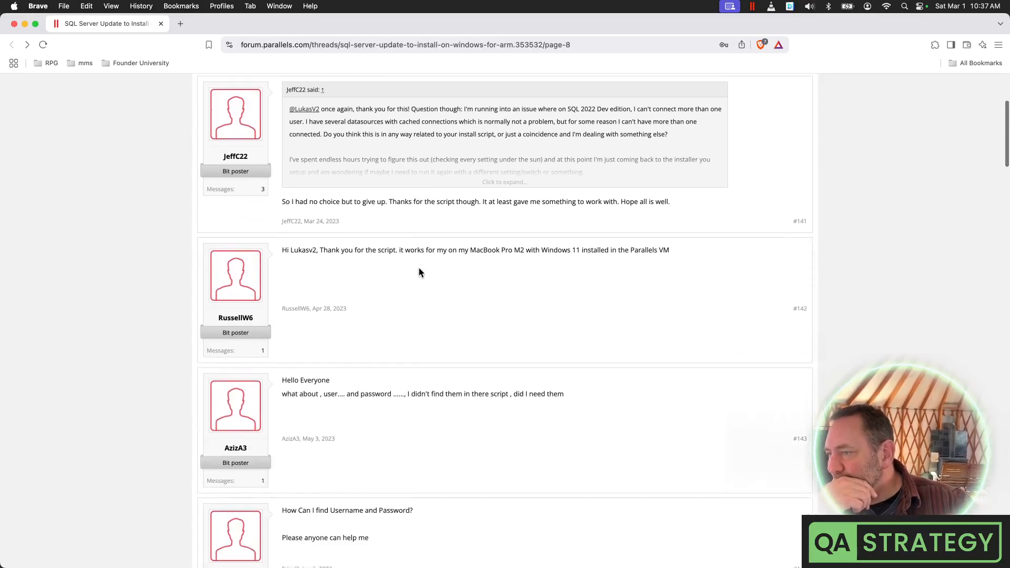
pyautogui.scroll(-2, 419, 272)
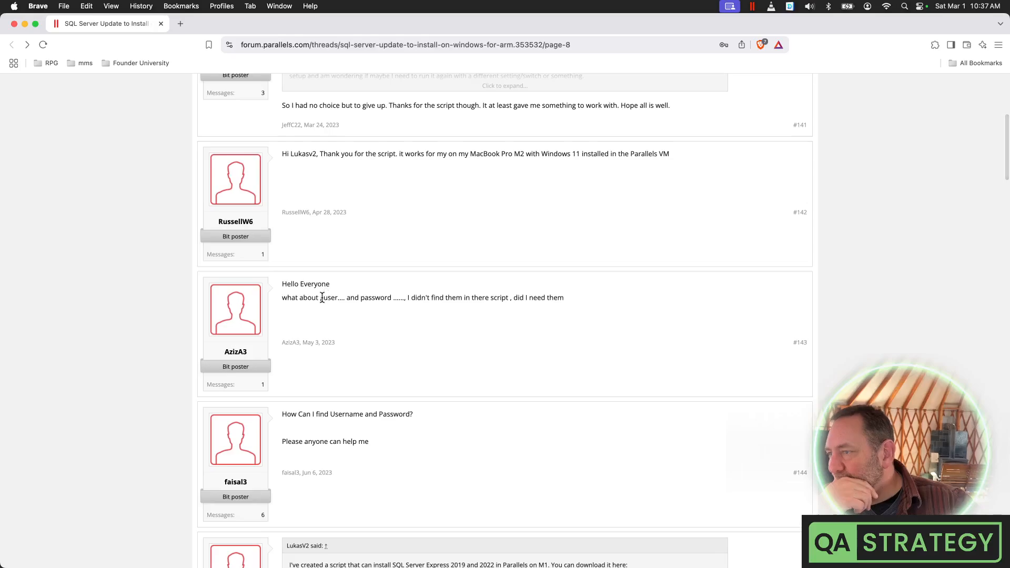
pyautogui.moveTo(392, 298); pyautogui.dragTo(323, 298)
pyautogui.scroll(-5, 428, 286)
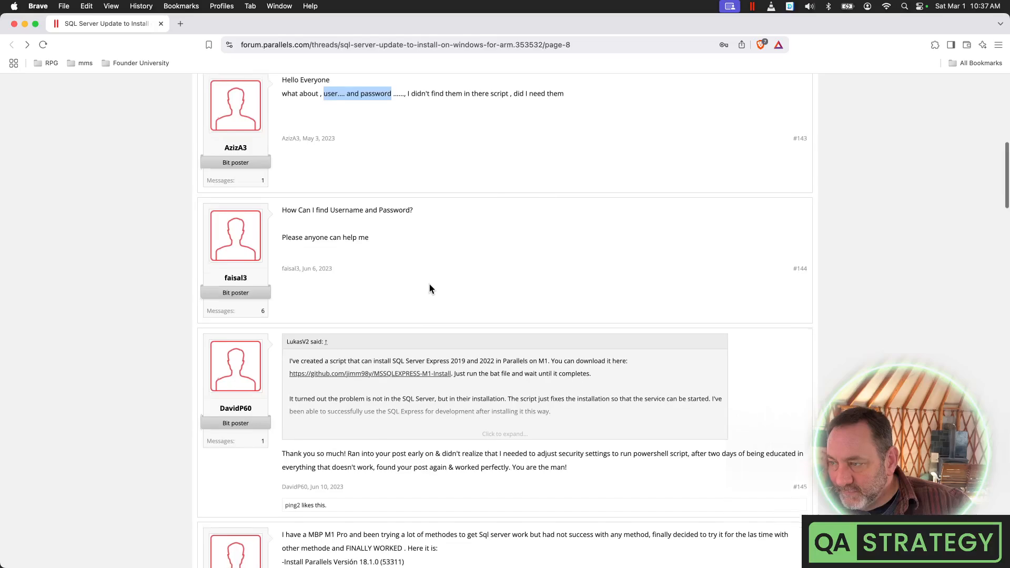
# Expand the quoted post and highlight its points on installation, SQL Express, LocalDB, x64 DLLs and ASP.NET
pyautogui.click(507, 427)
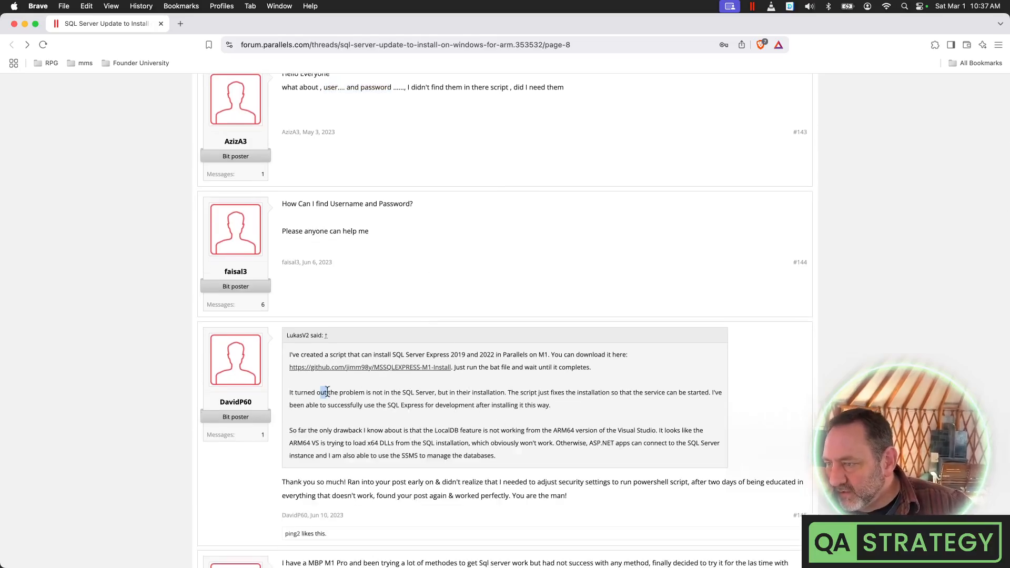
pyautogui.moveTo(320, 392); pyautogui.dragTo(714, 395)
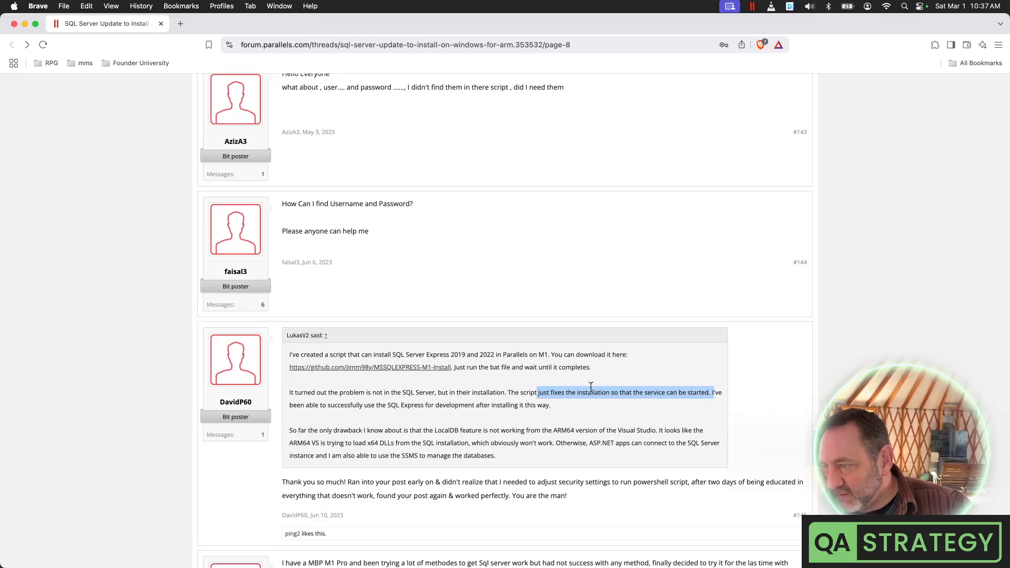
pyautogui.moveTo(342, 405); pyautogui.dragTo(547, 407)
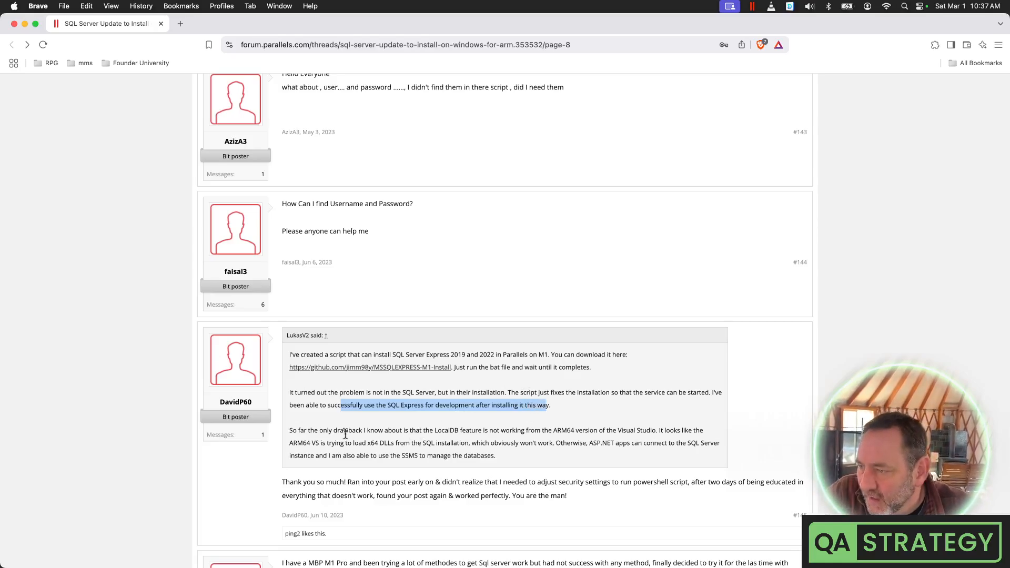
pyautogui.moveTo(334, 430); pyautogui.dragTo(573, 431)
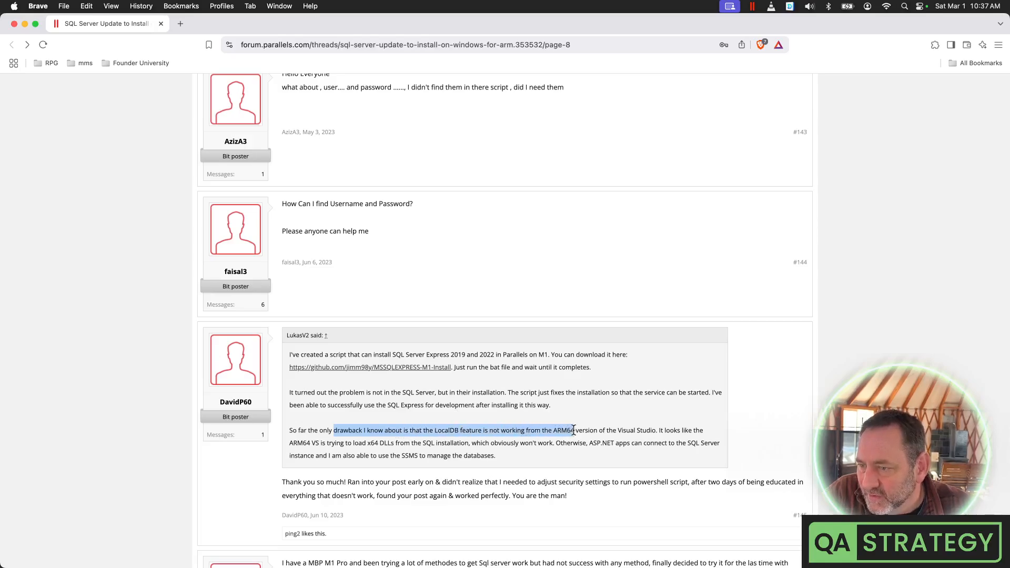
pyautogui.scroll(1, 574, 430)
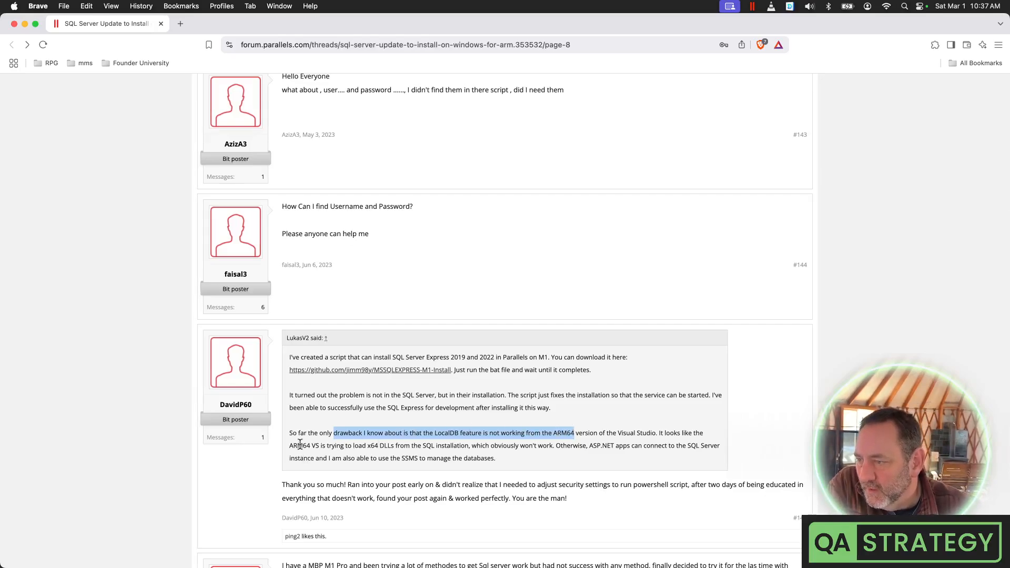
pyautogui.moveTo(297, 445); pyautogui.dragTo(393, 445)
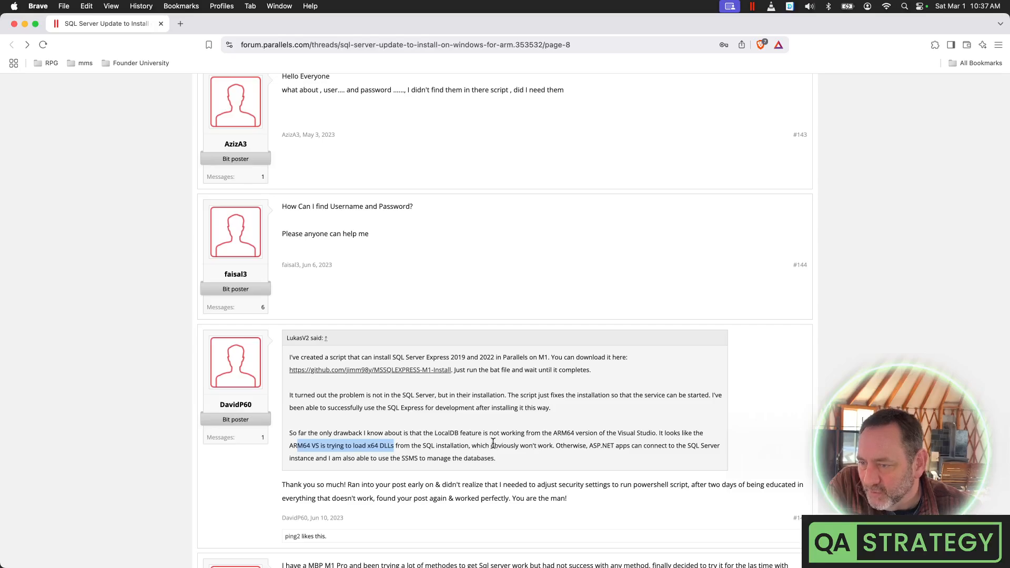
pyautogui.scroll(-1, 494, 444)
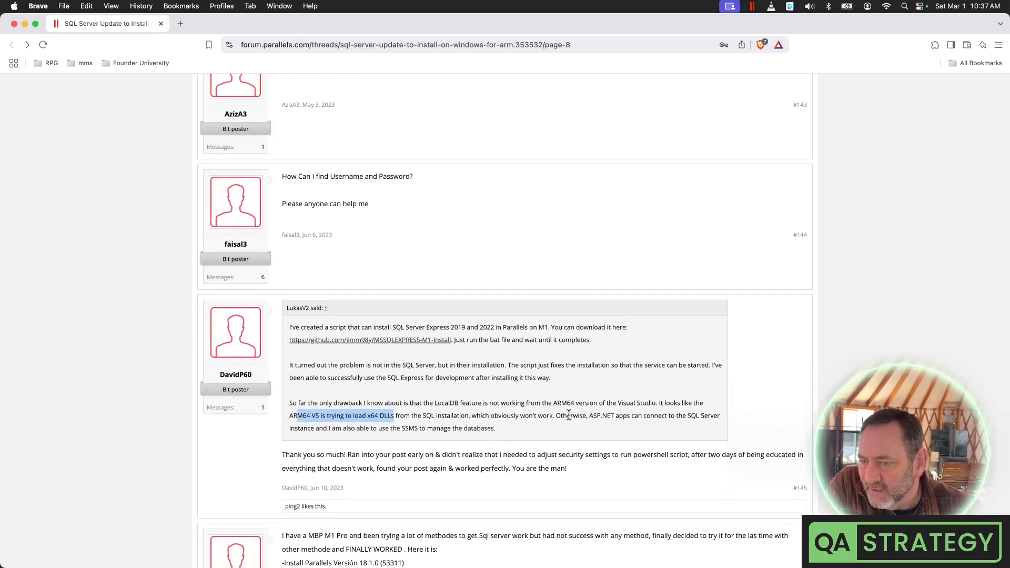
pyautogui.moveTo(571, 415); pyautogui.dragTo(719, 417)
pyautogui.scroll(-3, 316, 449)
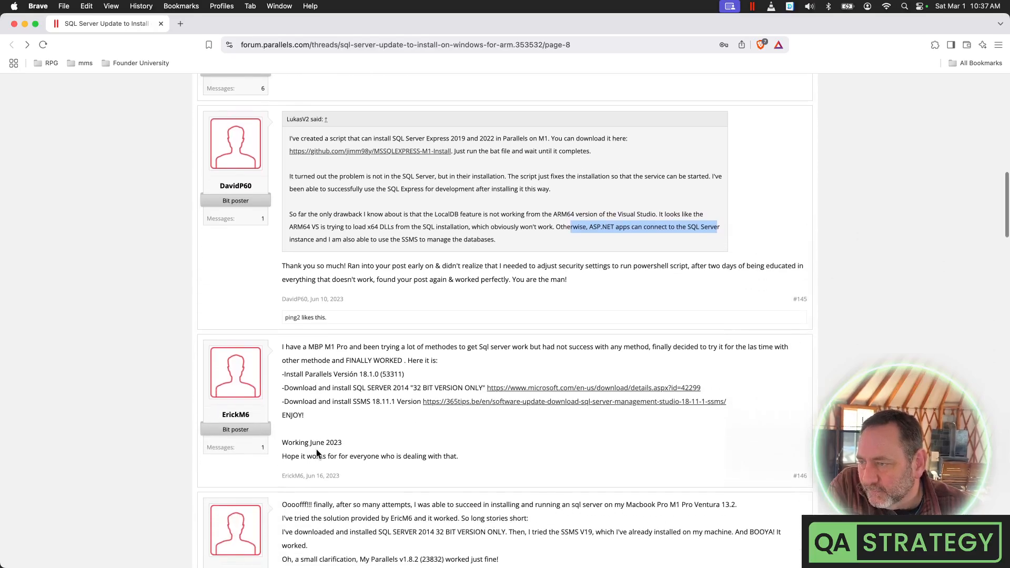
pyautogui.moveTo(289, 347); pyautogui.dragTo(330, 359)
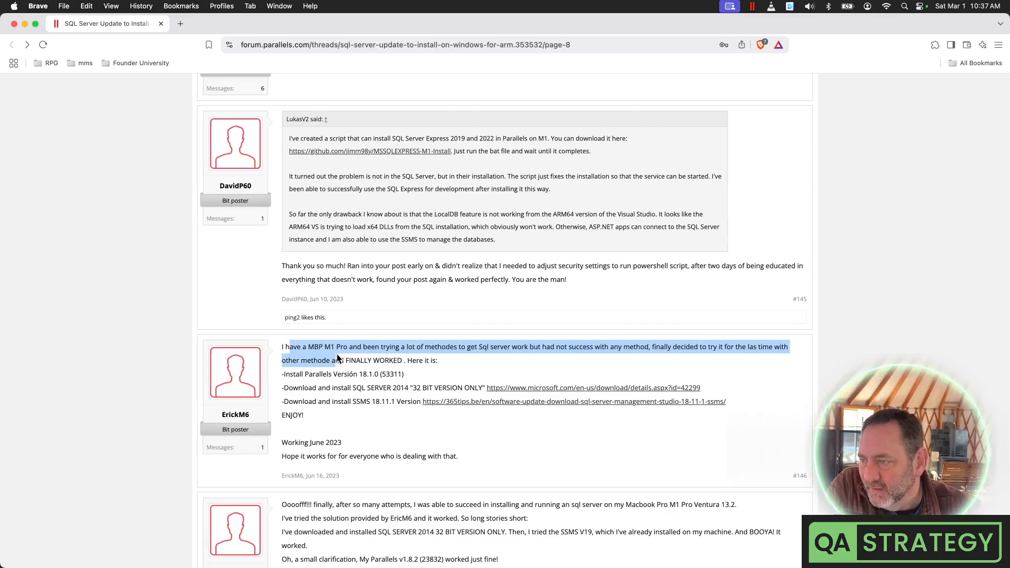
pyautogui.scroll(-5, 370, 415)
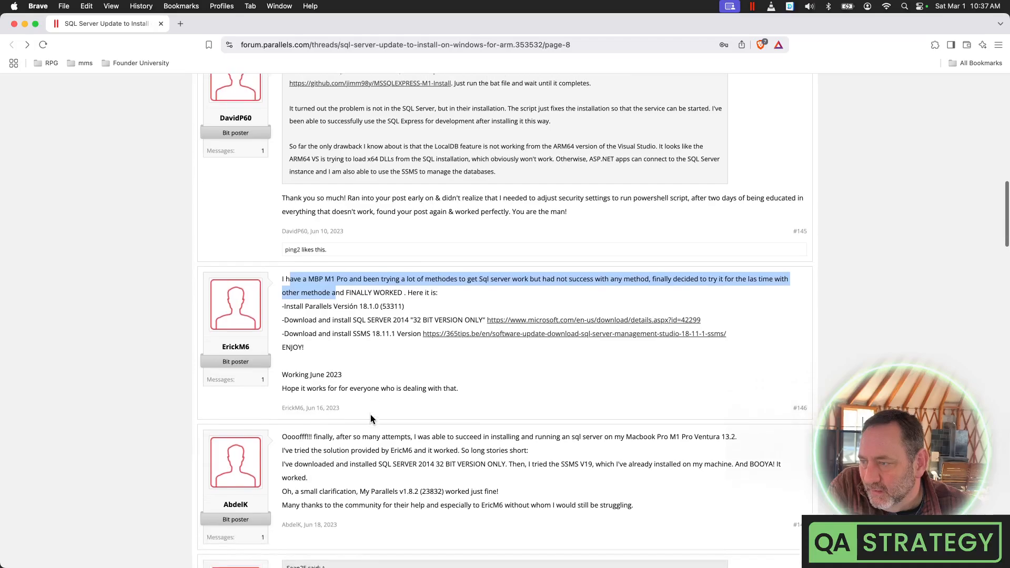
pyautogui.scroll(-4, 370, 415)
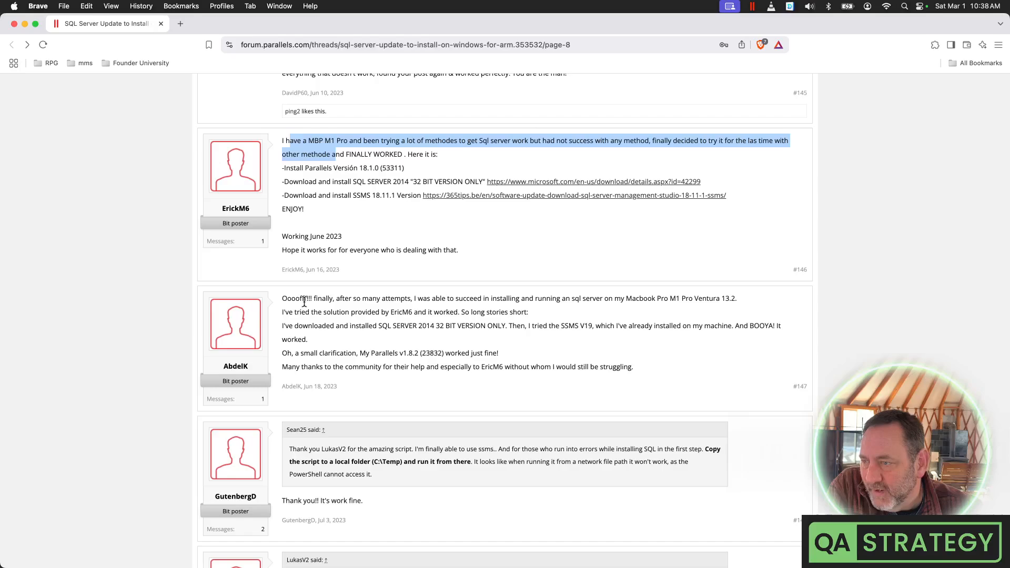
pyautogui.moveTo(304, 298); pyautogui.dragTo(481, 312)
pyautogui.scroll(-10, 450, 384)
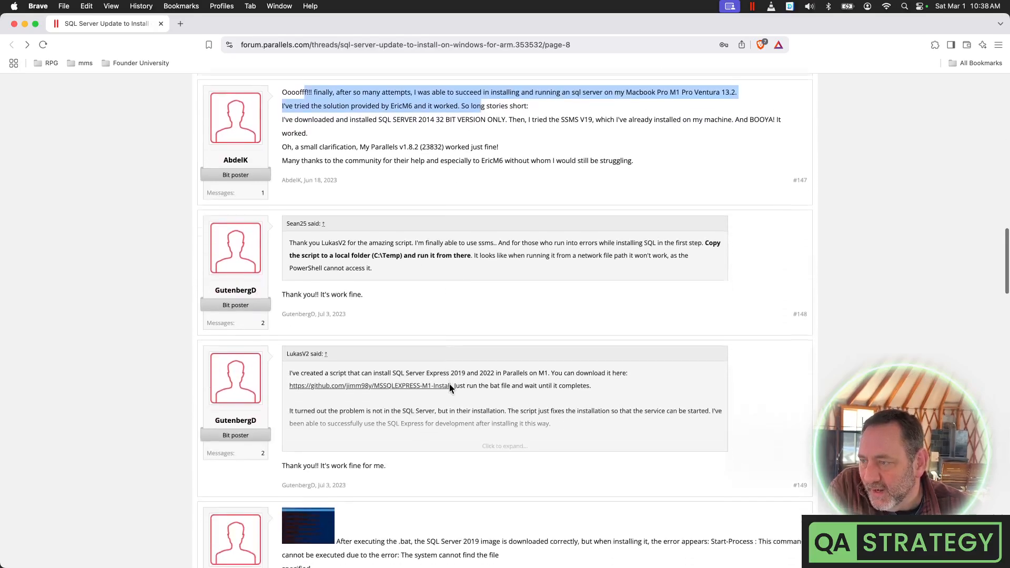
pyautogui.moveTo(332, 333); pyautogui.dragTo(576, 334)
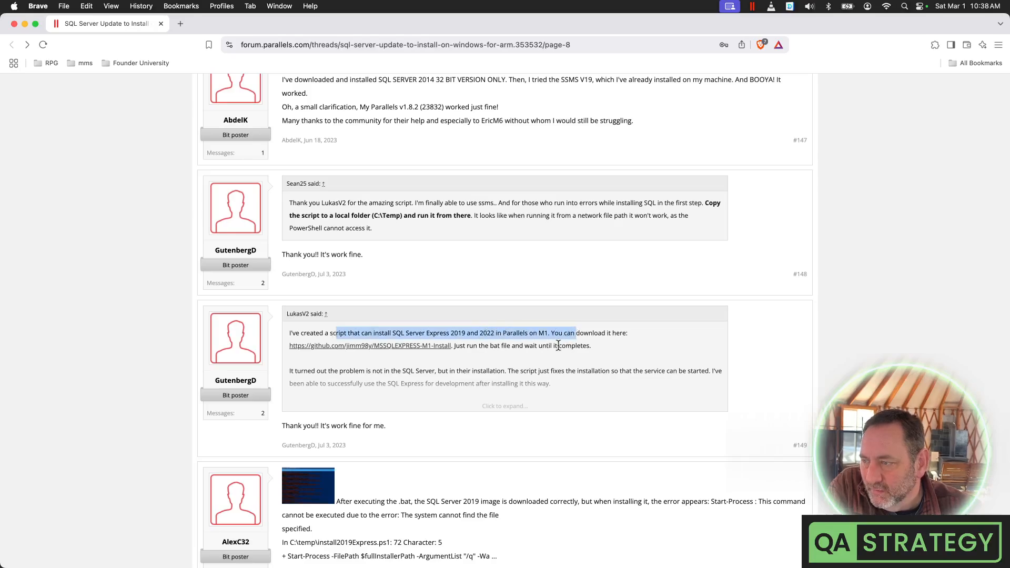
pyautogui.scroll(-8, 500, 421)
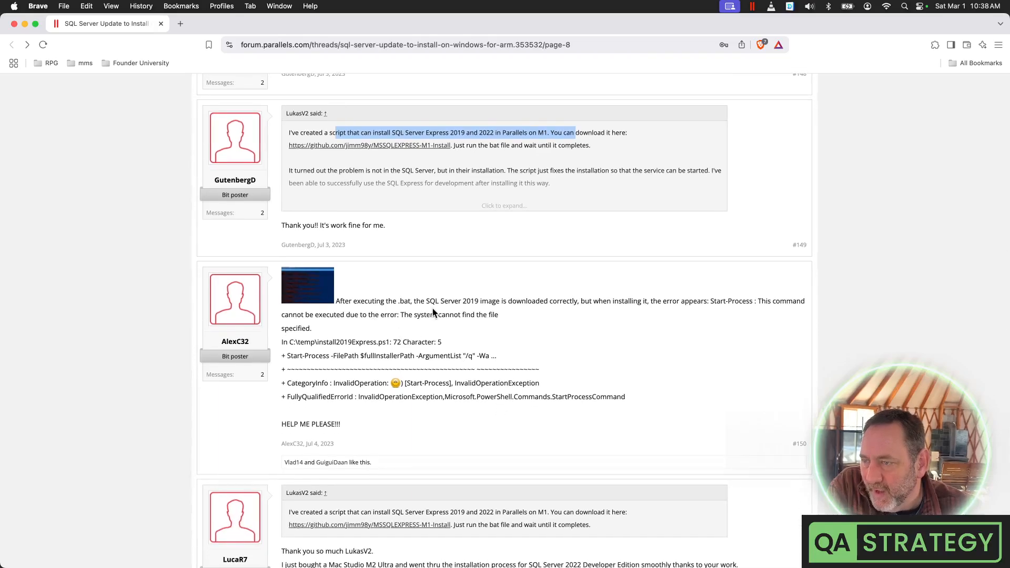
pyautogui.scroll(-1, 590, 306)
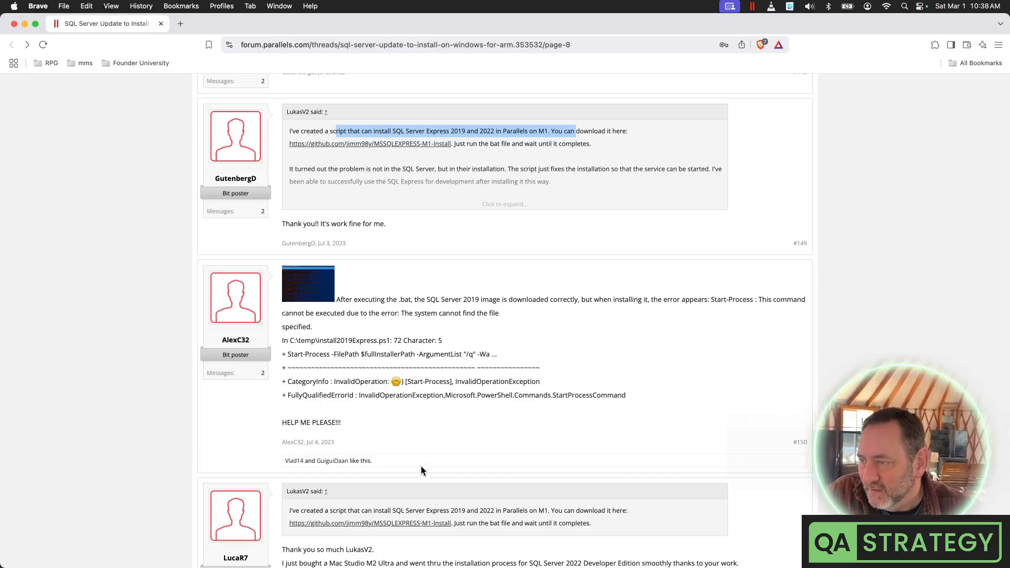
pyautogui.scroll(-5, 394, 456)
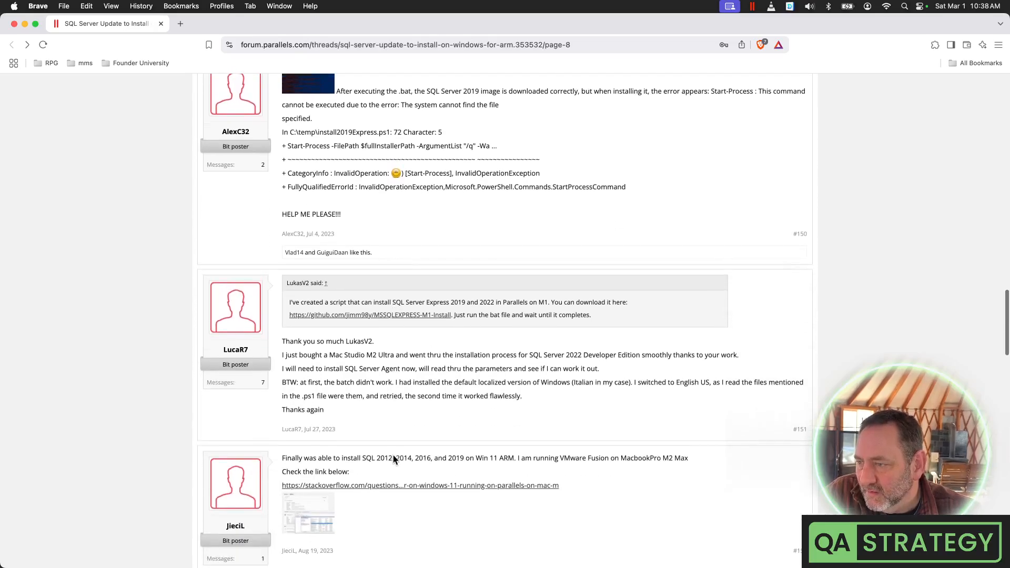
pyautogui.moveTo(495, 565)
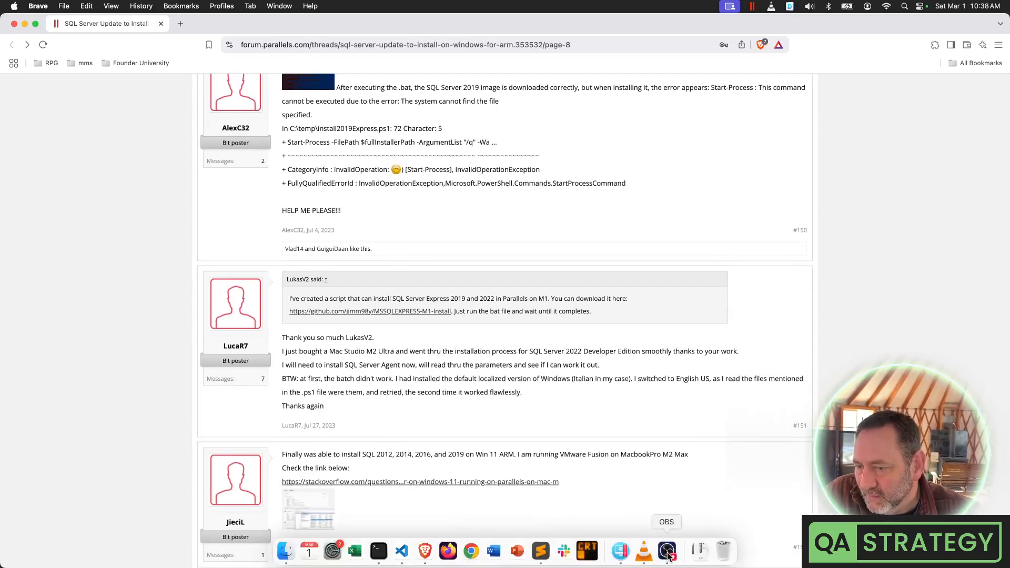
pyautogui.click(626, 557)
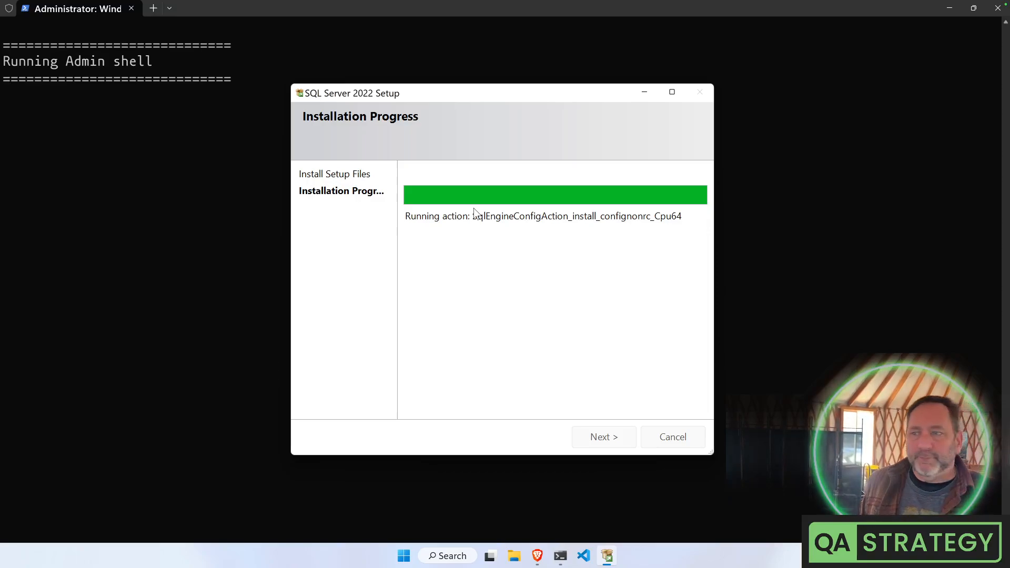
pyautogui.hotkey('ctrl', 'Left')
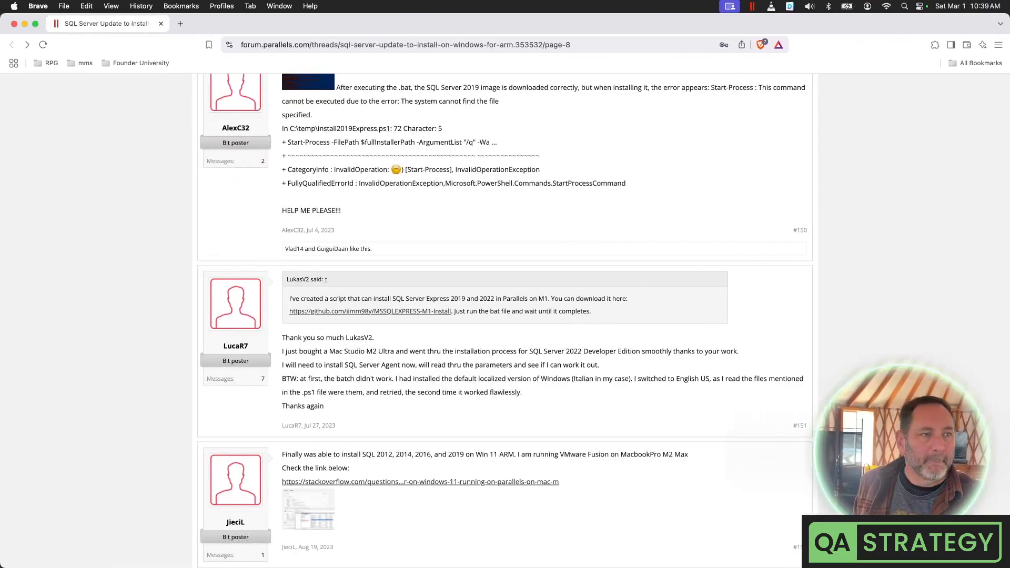
# Merge the GitHub window into the browser as a tab and open the repository owner's profile
pyautogui.moveTo(369, 2); pyautogui.dragTo(407, 29)
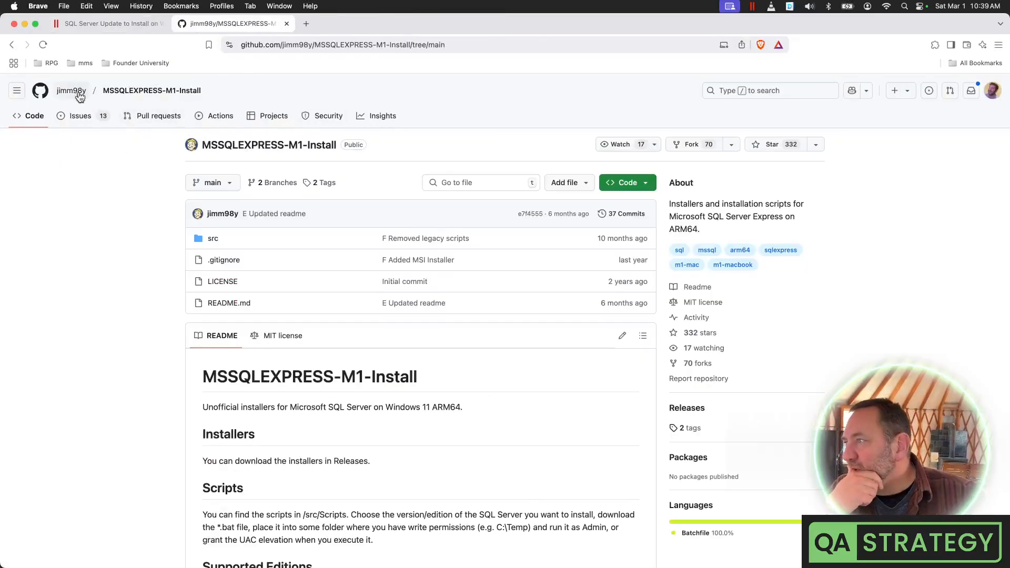
pyautogui.click(61, 92)
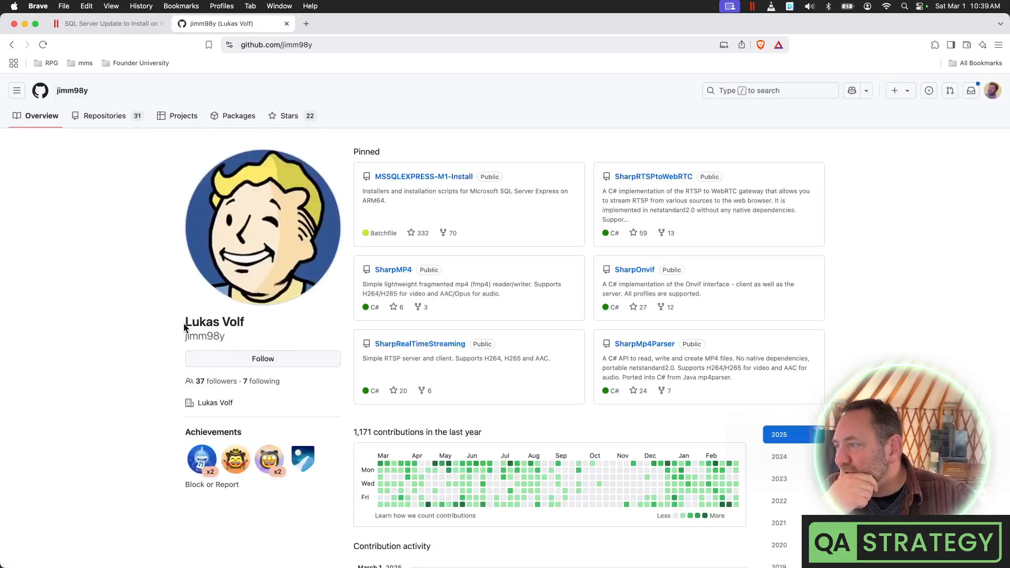
pyautogui.moveTo(185, 323); pyautogui.dragTo(228, 334)
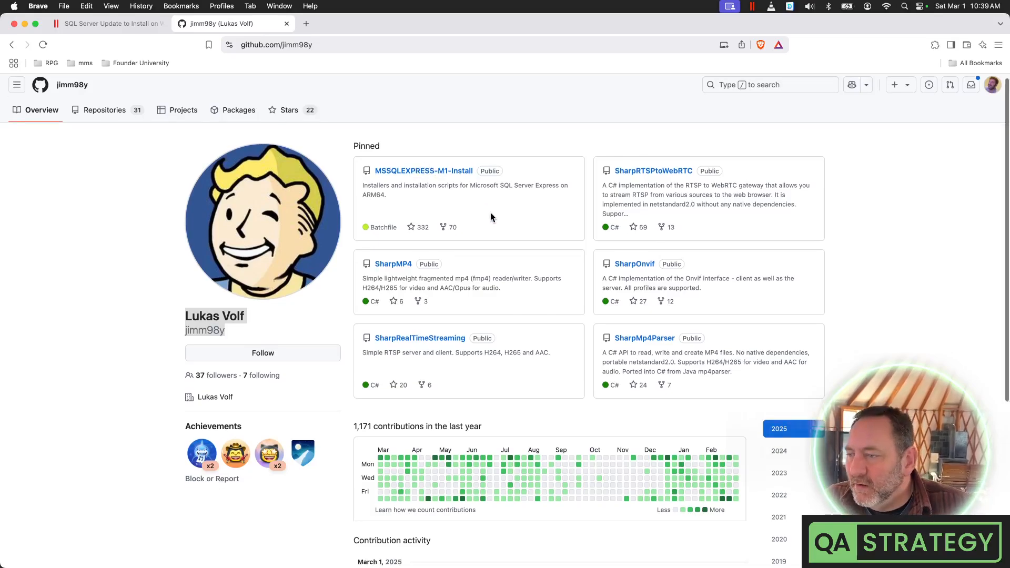
# Read the pinned repositories, highlighting the SharpRTSPtoWebRTC, SharpMP4, Onvif and SharpRealTimeStreaming descriptions
pyautogui.scroll(-5, 490, 212)
pyautogui.scroll(6, 491, 213)
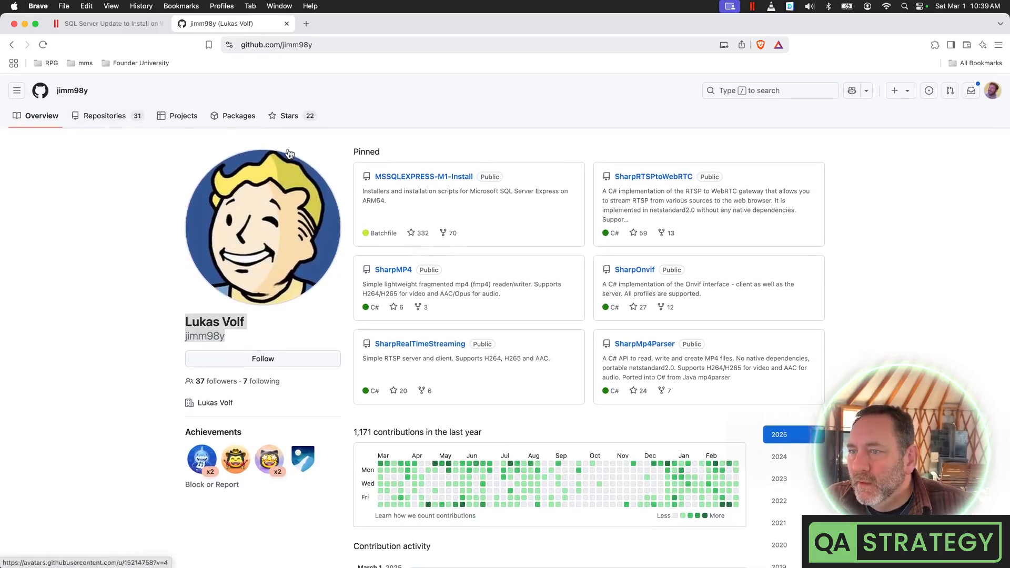
pyautogui.moveTo(612, 195); pyautogui.dragTo(750, 216)
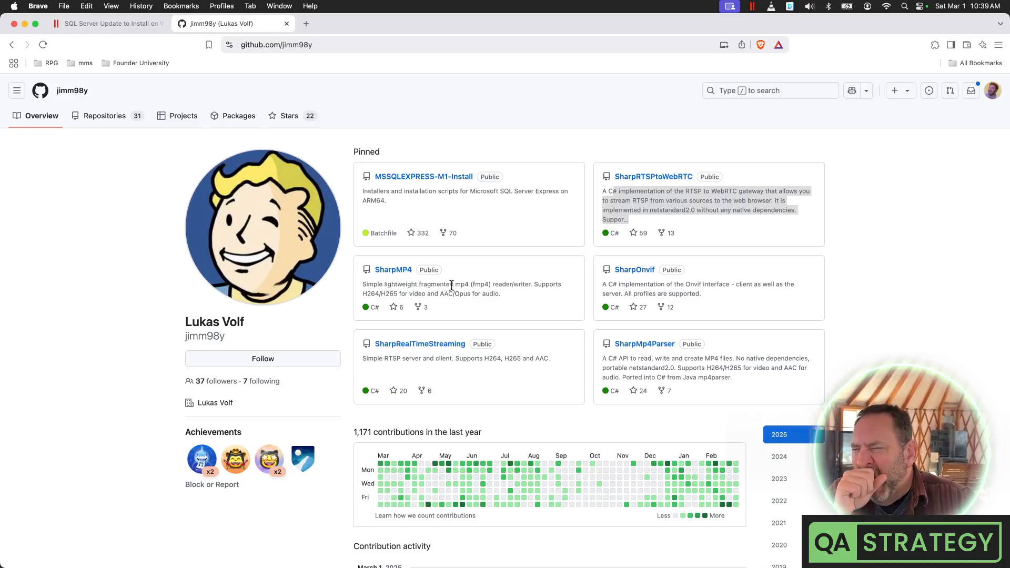
pyautogui.moveTo(446, 285); pyautogui.dragTo(514, 289)
pyautogui.click(513, 288)
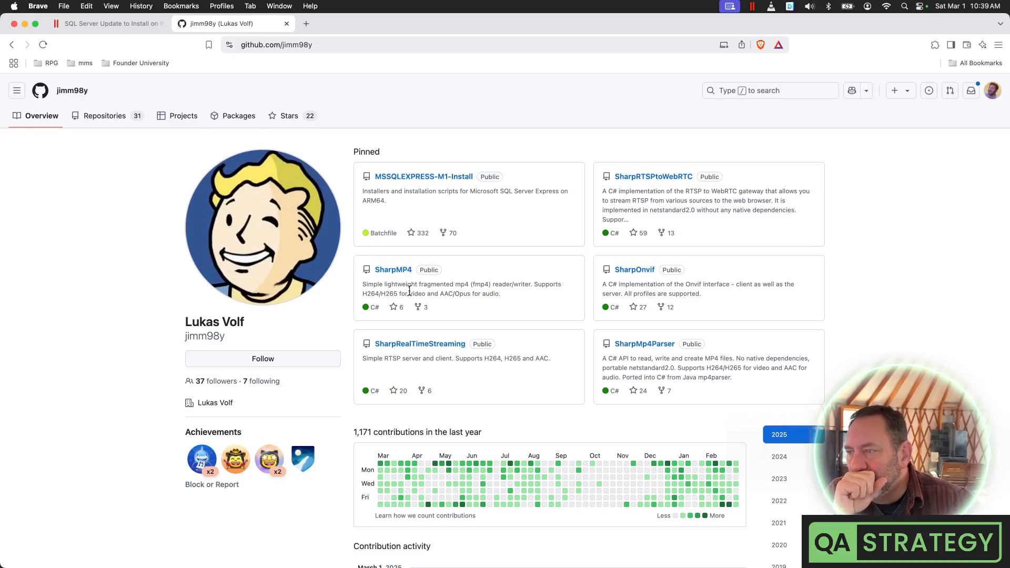
pyautogui.moveTo(379, 293); pyautogui.dragTo(400, 292)
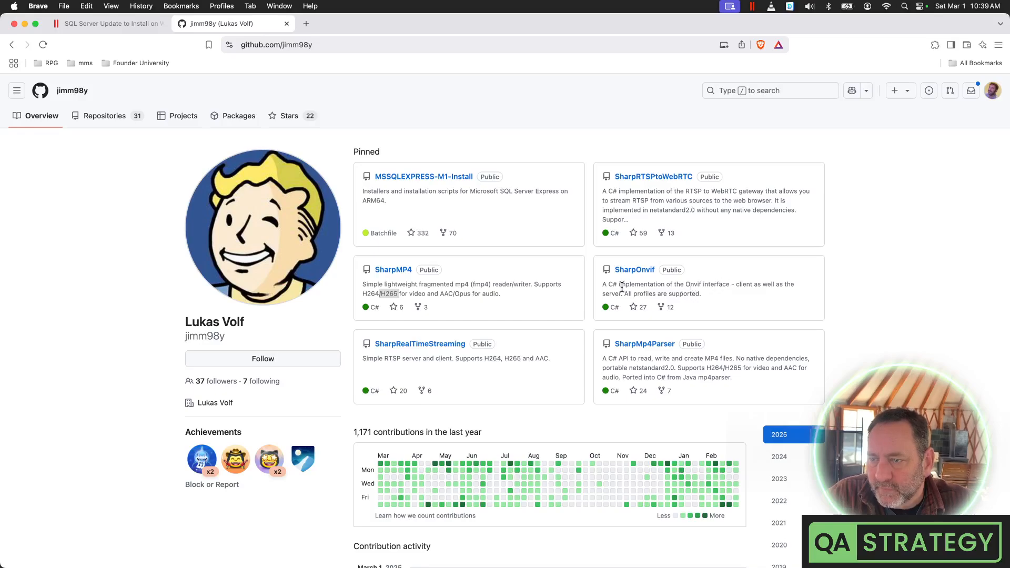
pyautogui.doubleClick(694, 285)
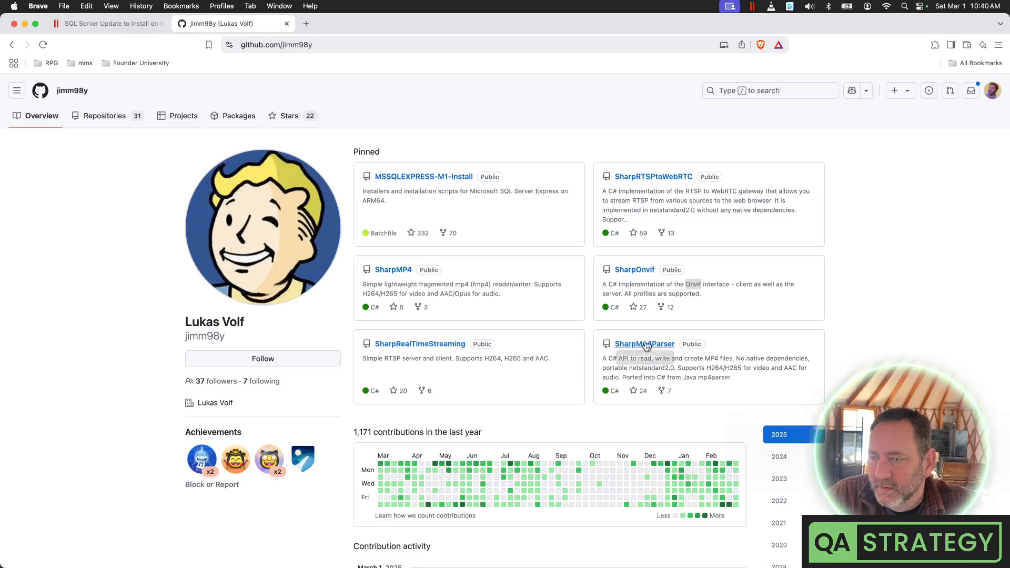
pyautogui.moveTo(366, 358); pyautogui.dragTo(523, 359)
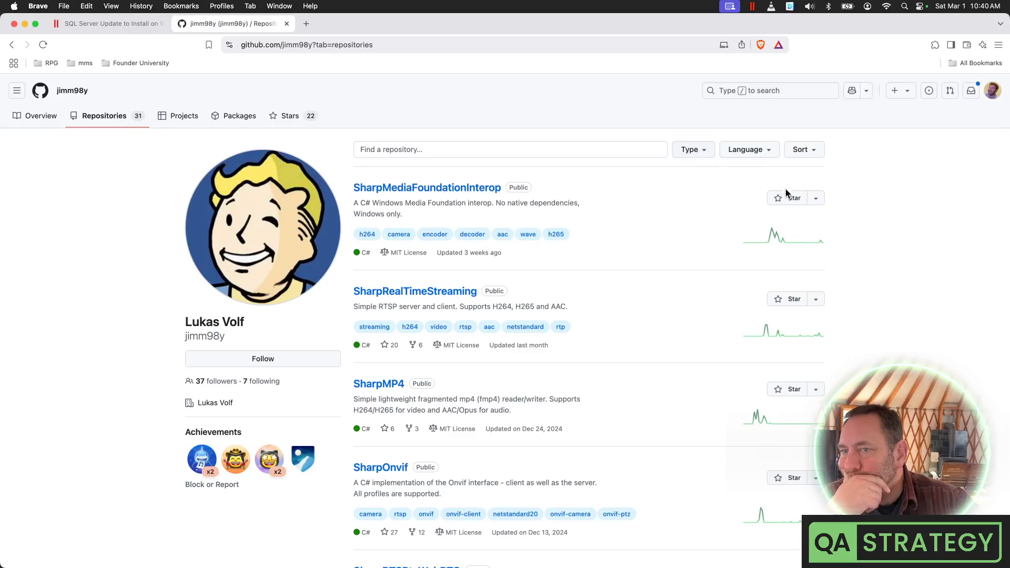
pyautogui.click(822, 200)
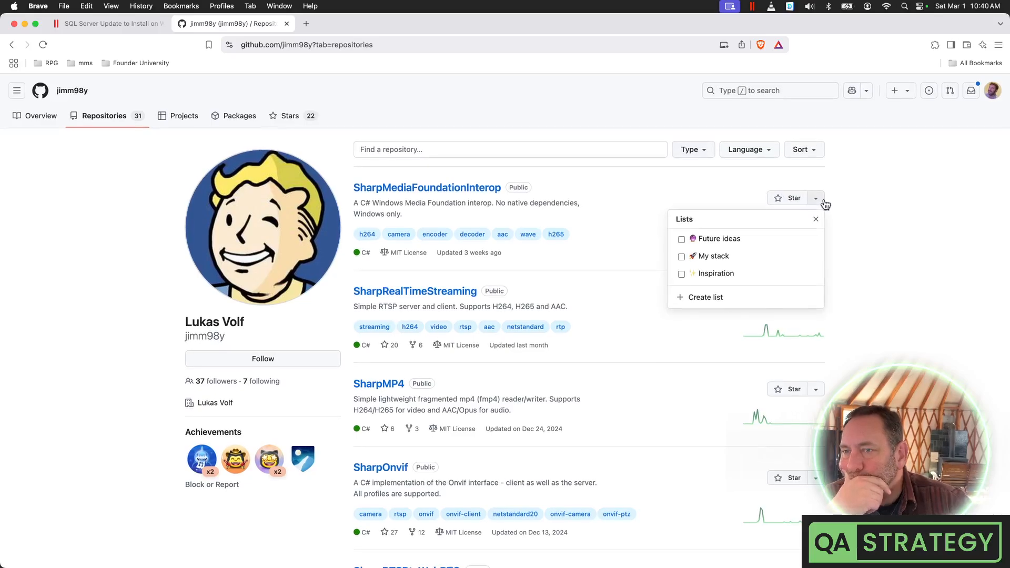
pyautogui.click(823, 201)
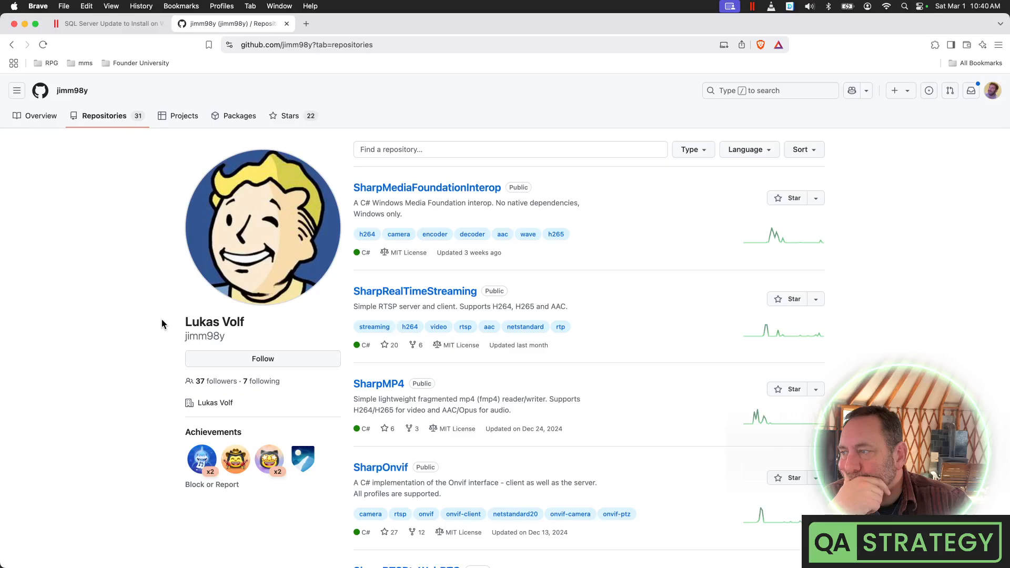
pyautogui.moveTo(162, 324); pyautogui.dragTo(272, 324)
pyautogui.press('super+c')
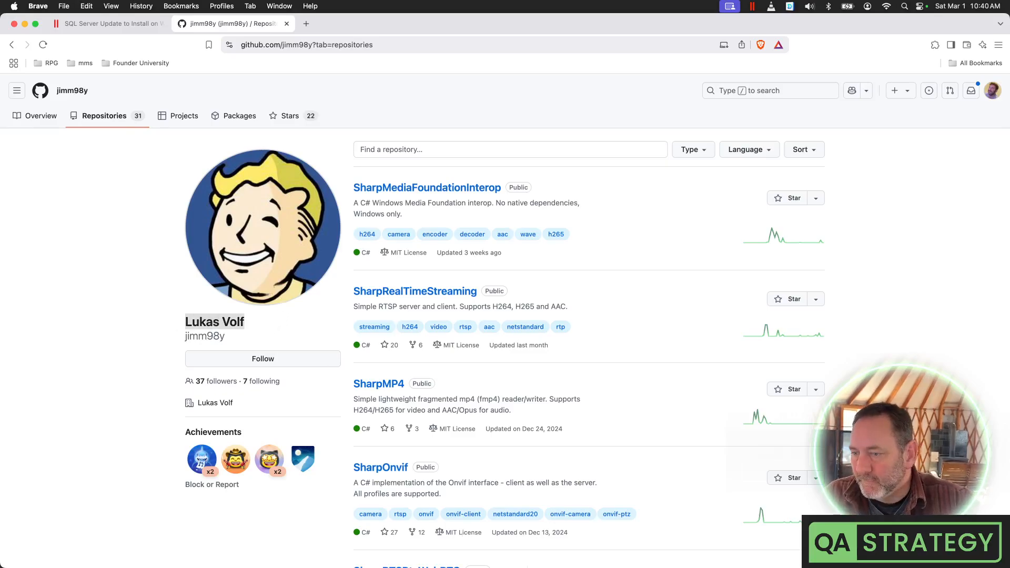
pyautogui.moveTo(564, 564)
pyautogui.click(624, 553)
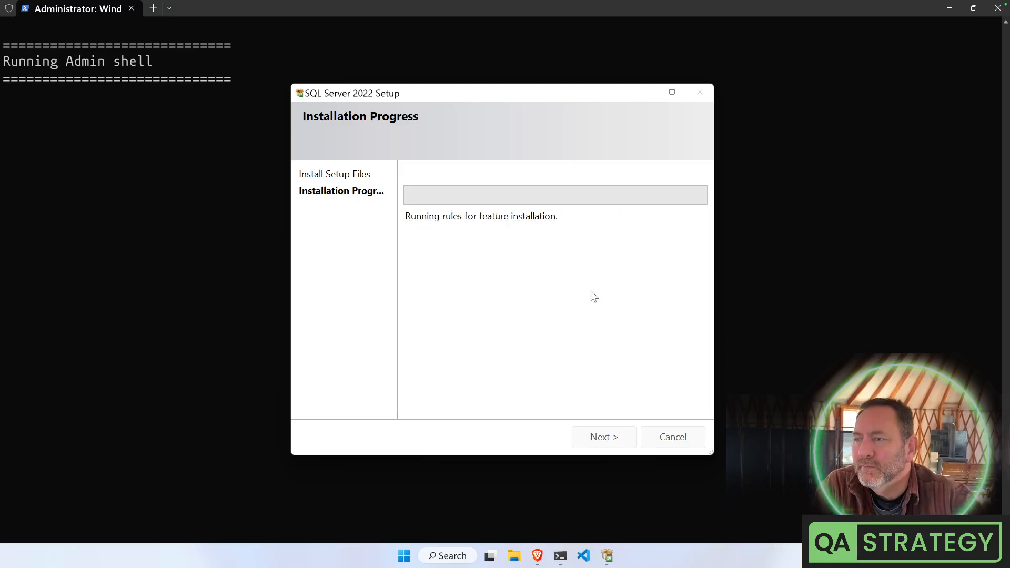
pyautogui.hotkey('ctrl', 'Left')
pyautogui.click(411, 43)
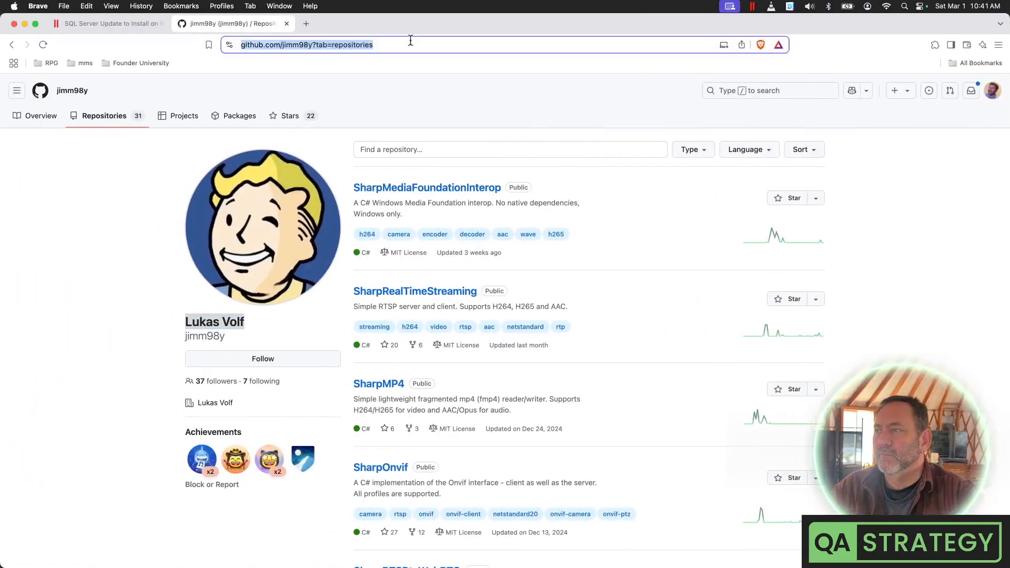
# Search Brave for the author's name and open the Eliteprospects and LinkedIn results in new tabs
pyautogui.press('super+t')
pyautogui.press('super+v')
pyautogui.press('Return')
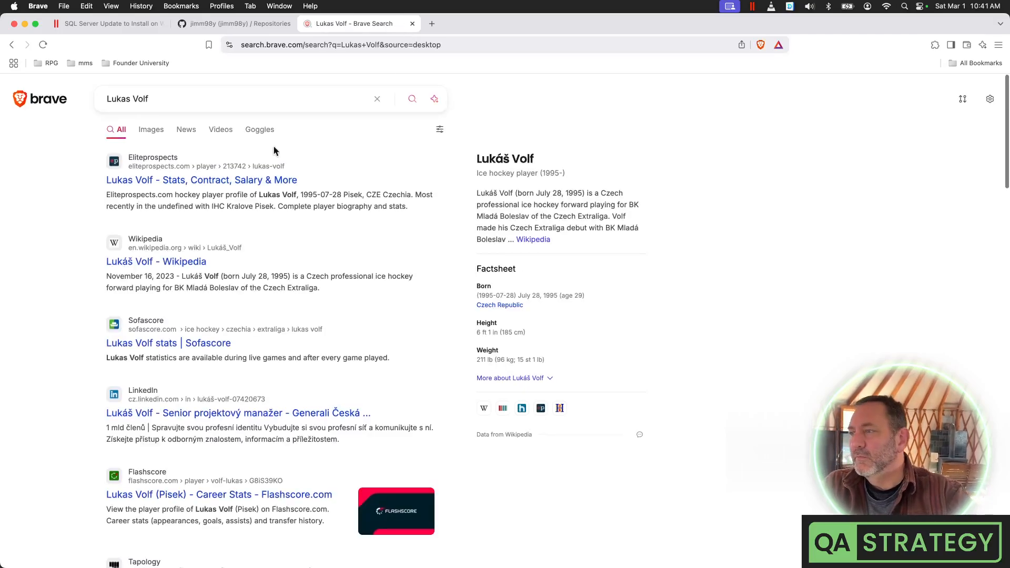
pyautogui.rightClick(195, 180)
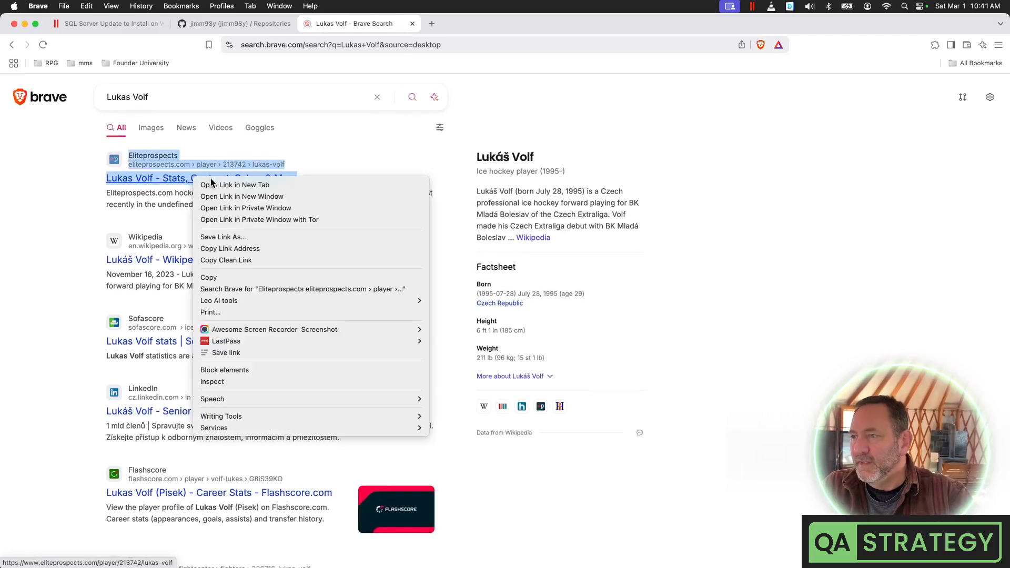
pyautogui.click(214, 185)
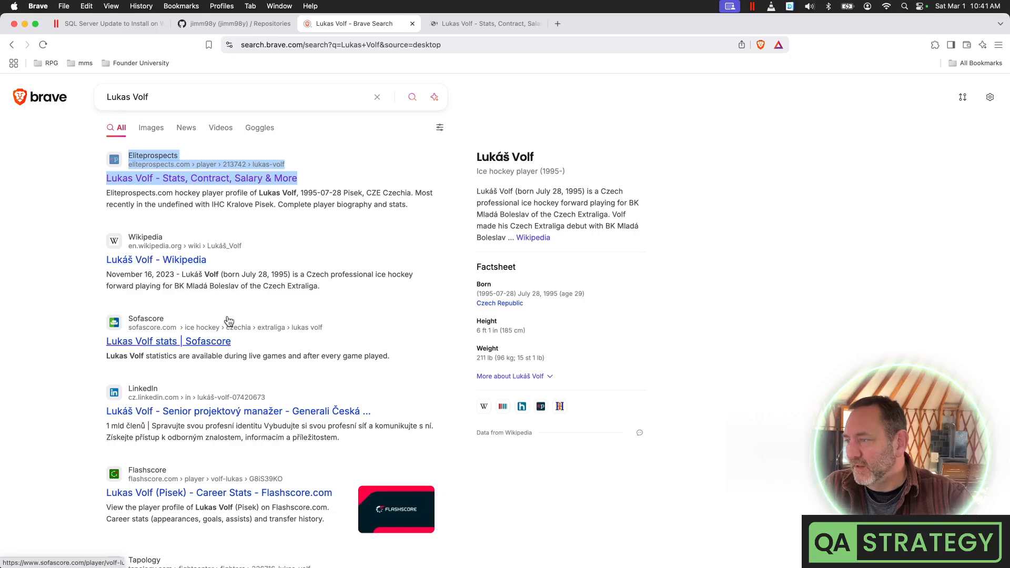
pyautogui.rightClick(234, 418)
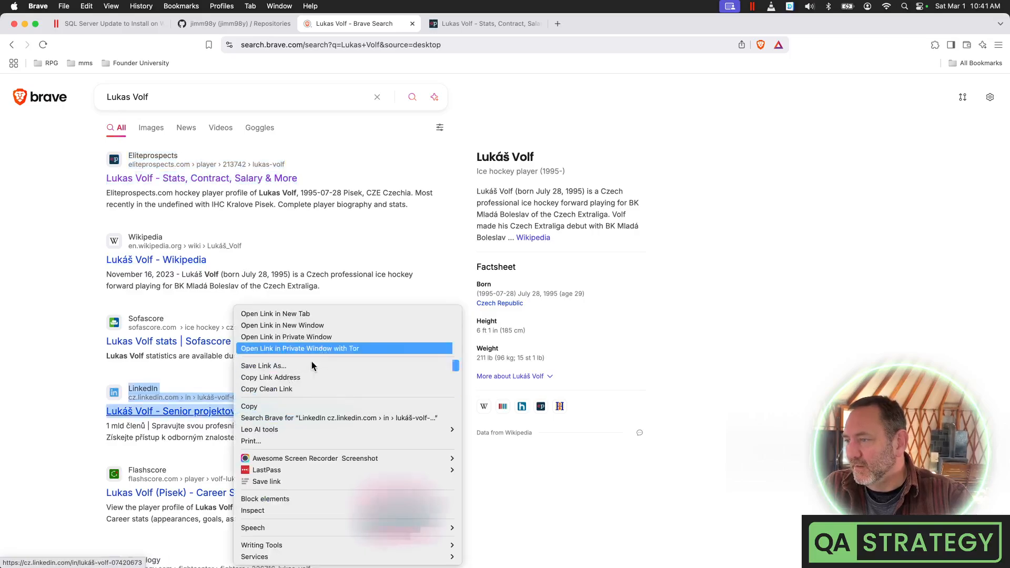
pyautogui.click(335, 316)
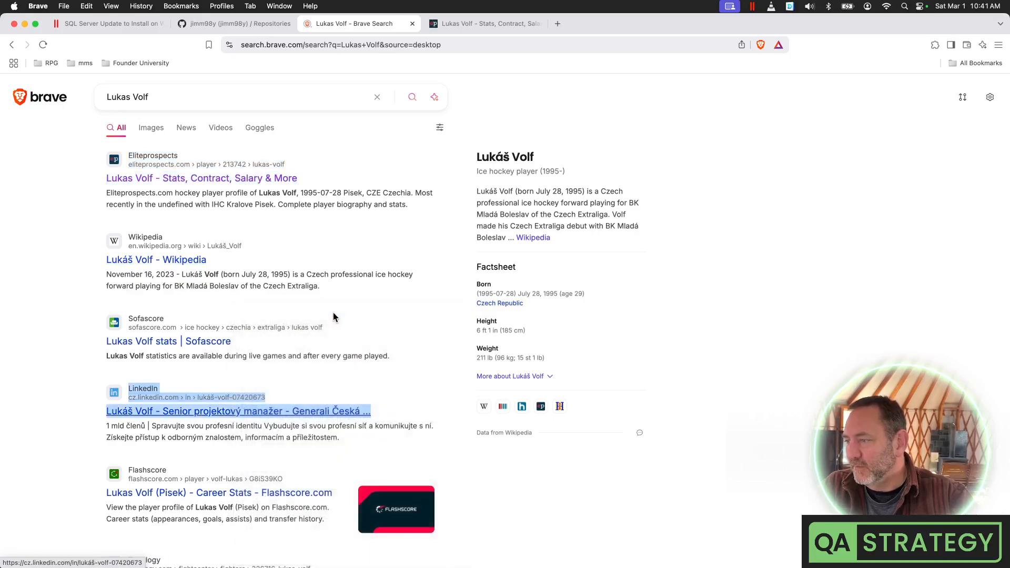
# Add C# to the search query and open the LinkedIn people search for the name
pyautogui.click(248, 104)
pyautogui.write('C#')
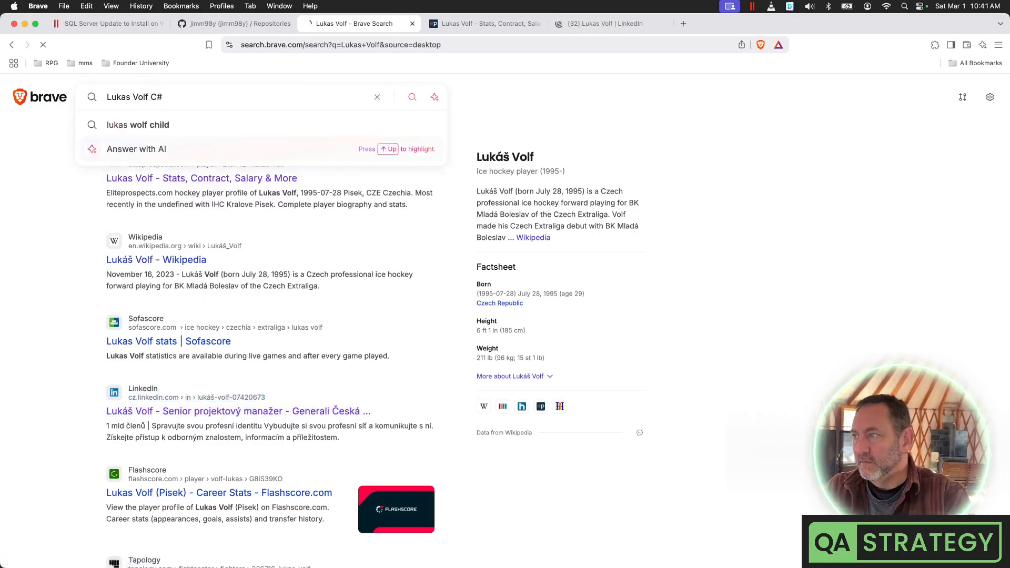
pyautogui.press('Return')
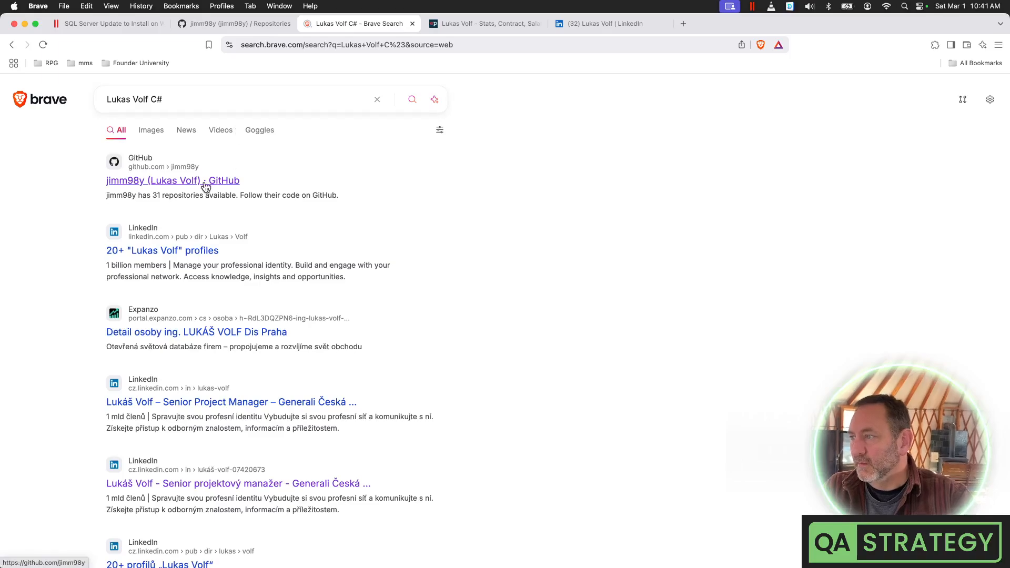
pyautogui.click(188, 249)
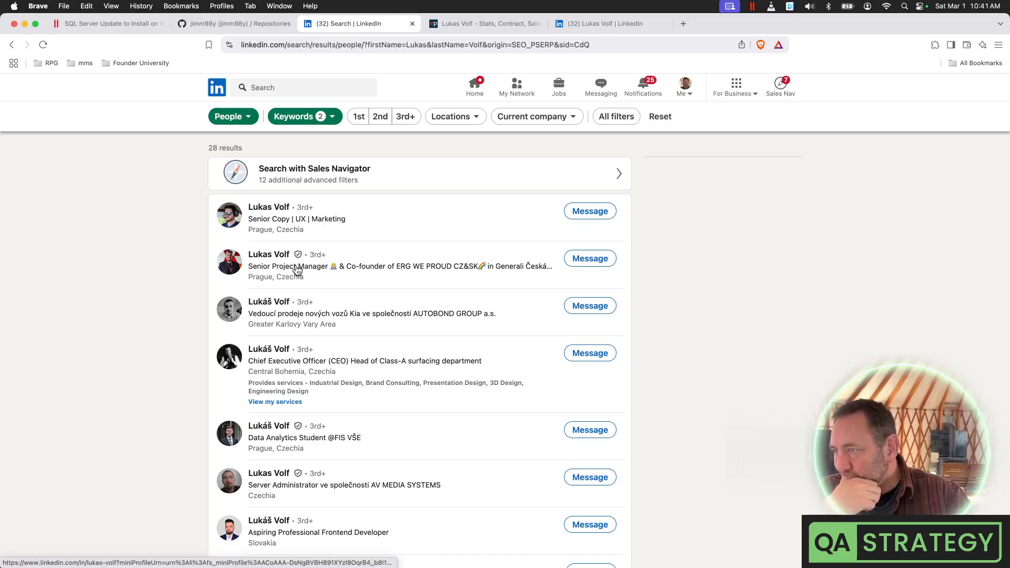
# Open the frontend developer and server administrator LinkedIn profiles in new tabs
pyautogui.scroll(1, 319, 283)
pyautogui.scroll(-5, 318, 283)
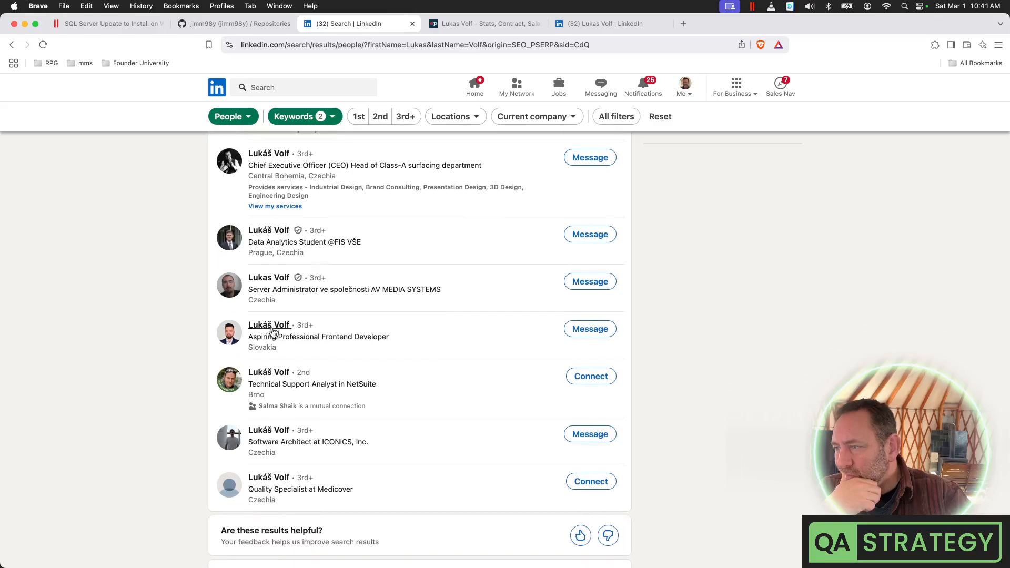
pyautogui.rightClick(273, 330)
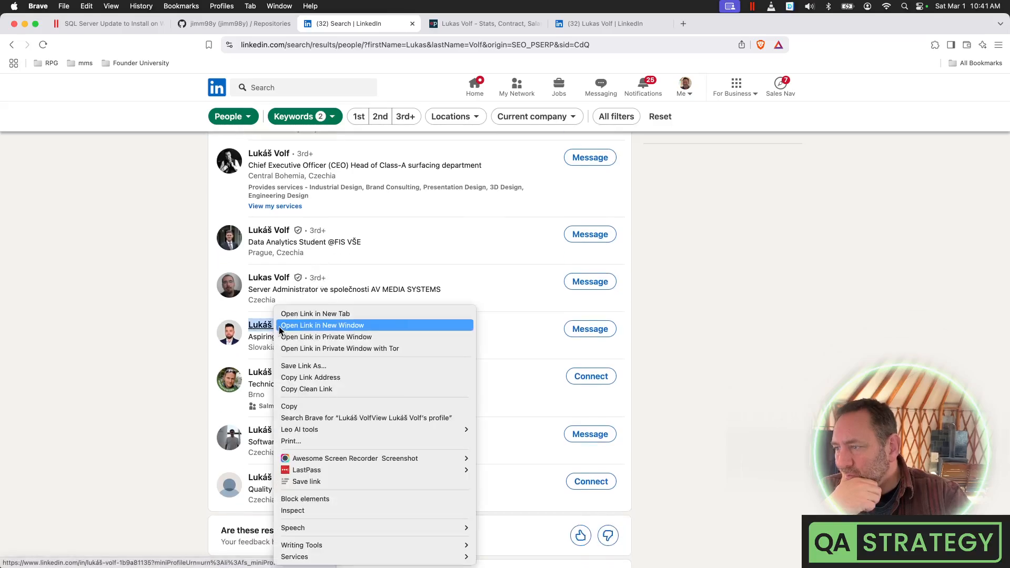
pyautogui.click(303, 313)
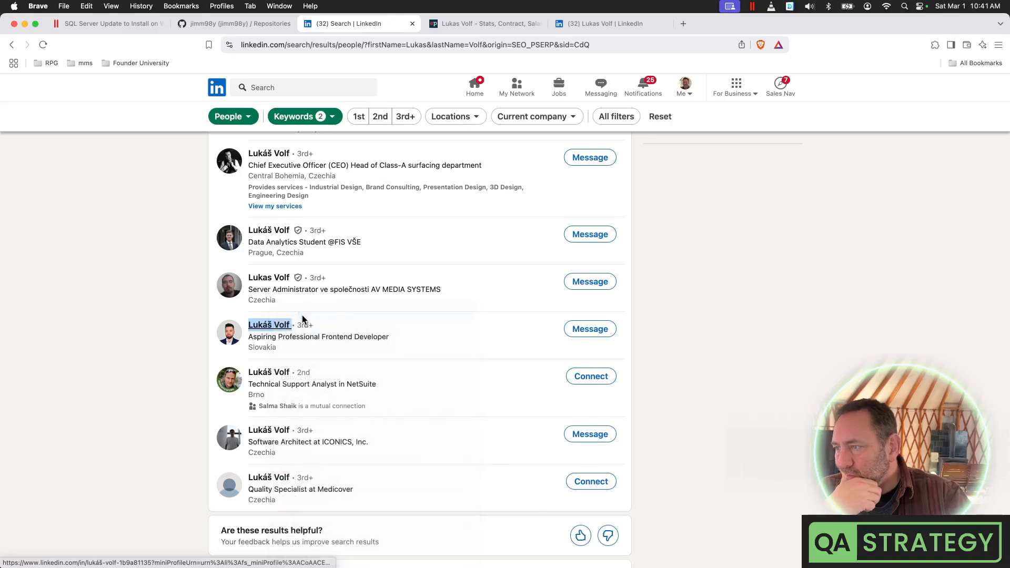
pyautogui.rightClick(275, 275)
pyautogui.click(276, 277)
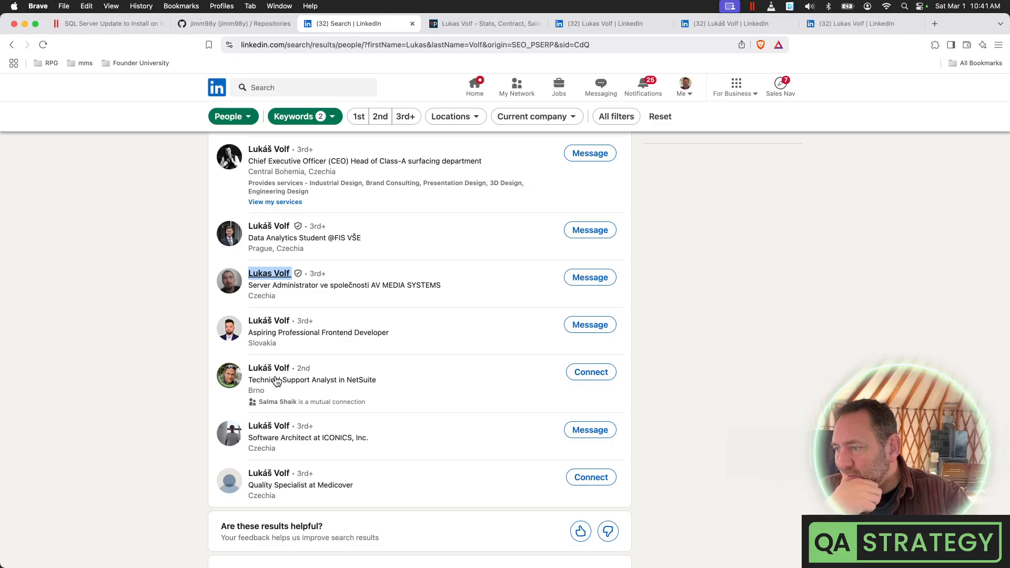
# Open the CEO profile and the first search result's profile in new tabs
pyautogui.scroll(-3, 295, 360)
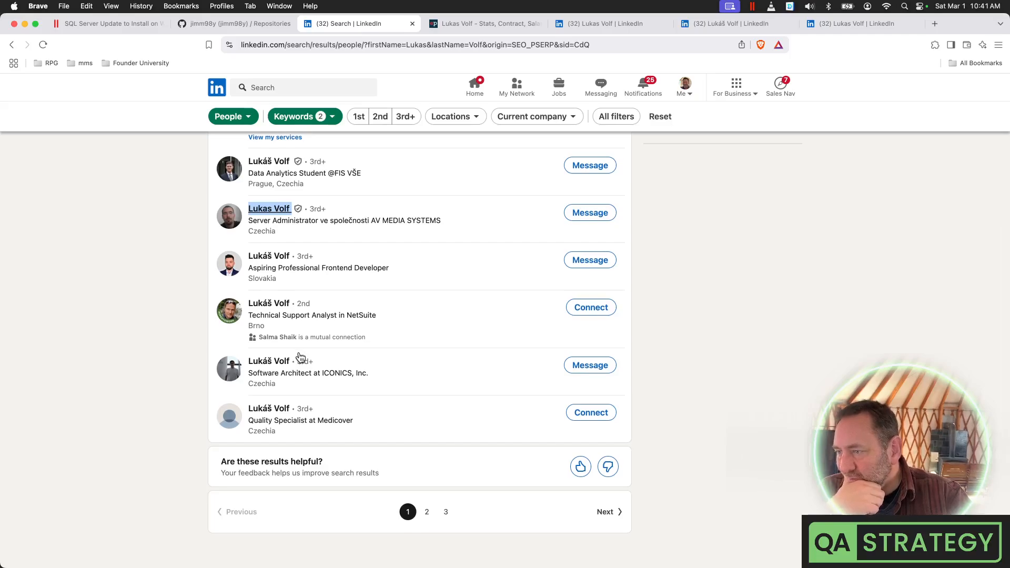
pyautogui.scroll(5, 300, 358)
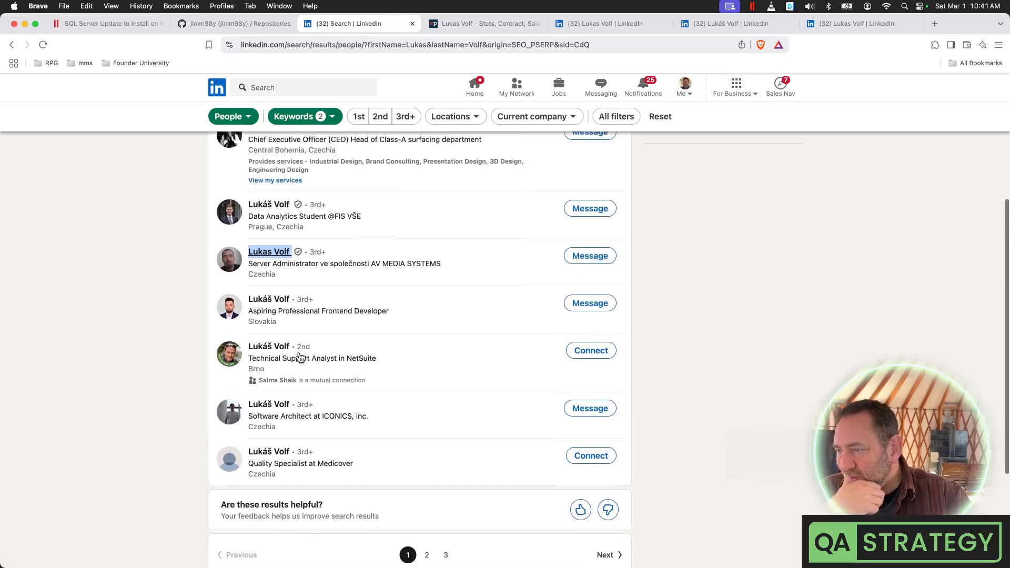
pyautogui.scroll(2, 300, 358)
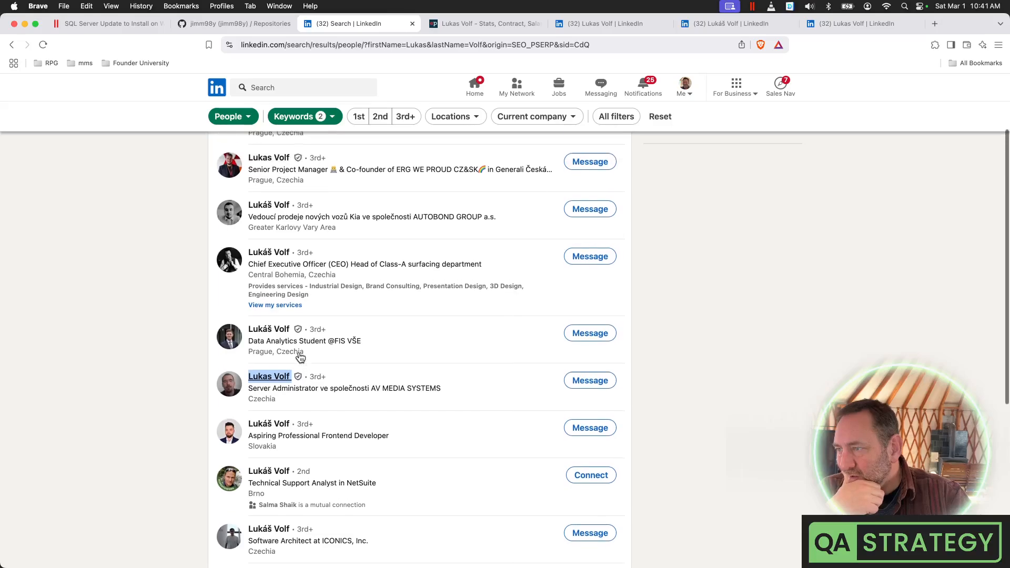
pyautogui.rightClick(275, 251)
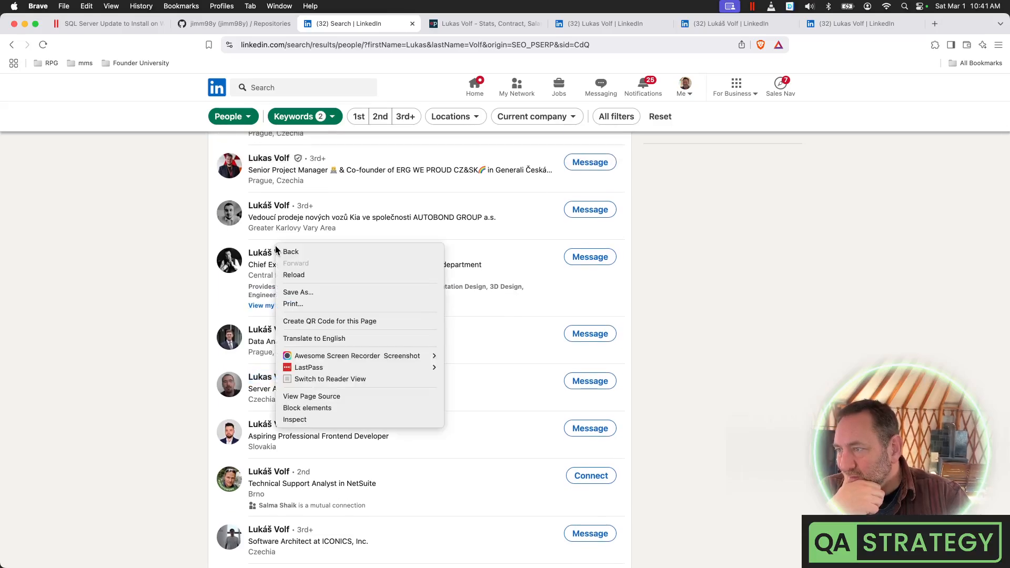
pyautogui.click(191, 257)
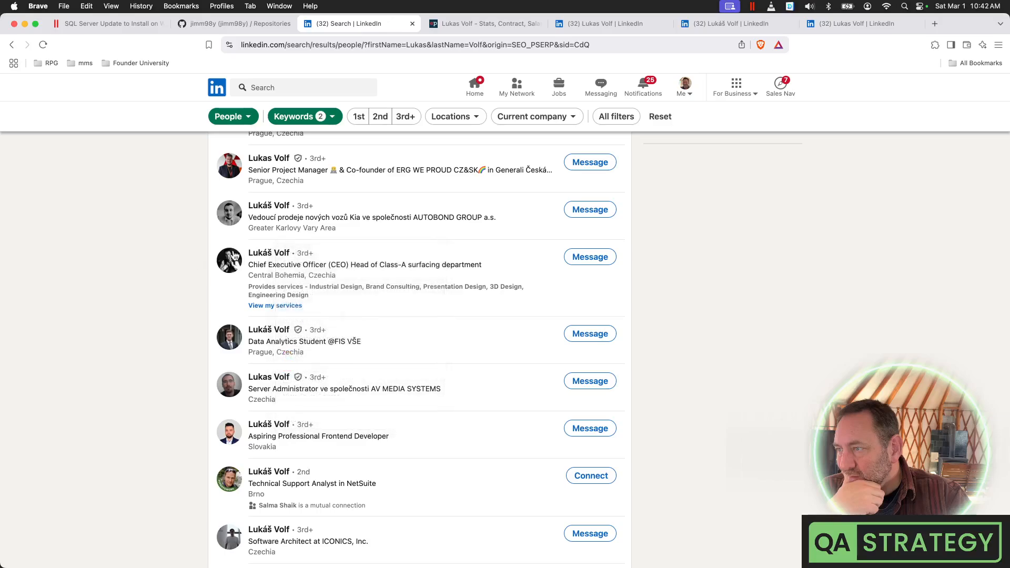
pyautogui.rightClick(272, 252)
pyautogui.click(304, 258)
pyautogui.scroll(1, 273, 264)
pyautogui.scroll(4, 273, 263)
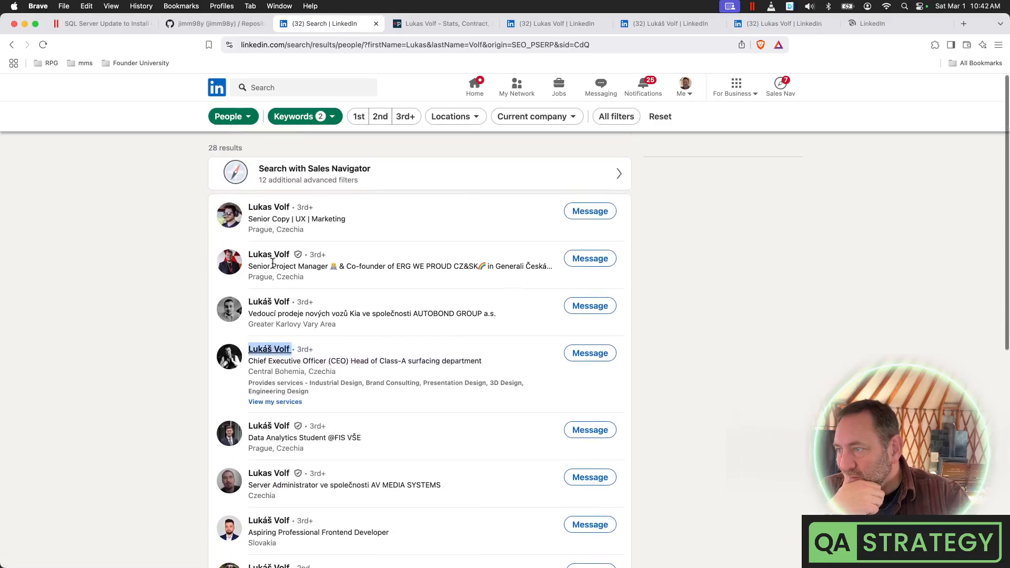
pyautogui.rightClick(269, 203)
pyautogui.click(149, 225)
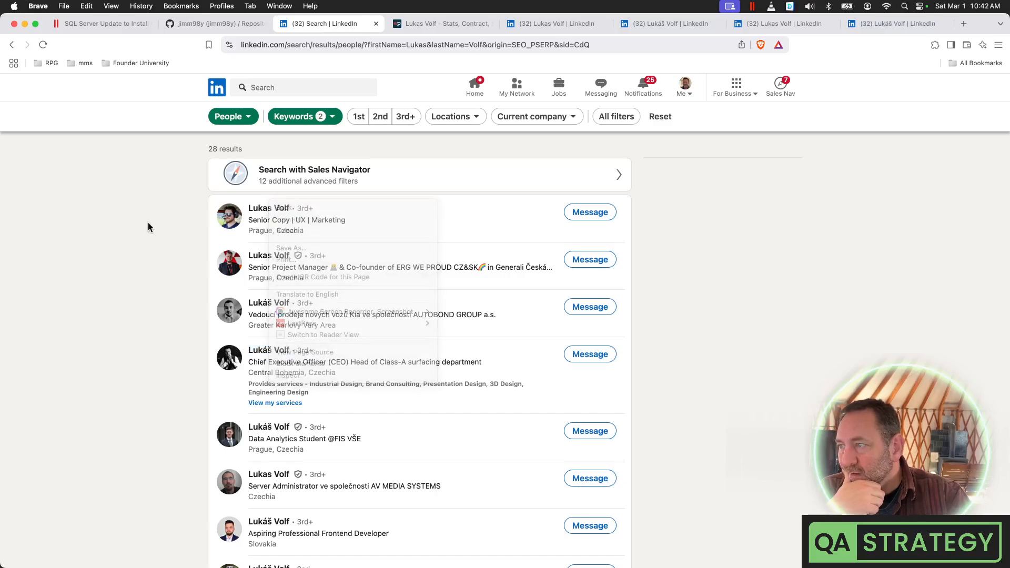
pyautogui.rightClick(260, 207)
pyautogui.click(266, 211)
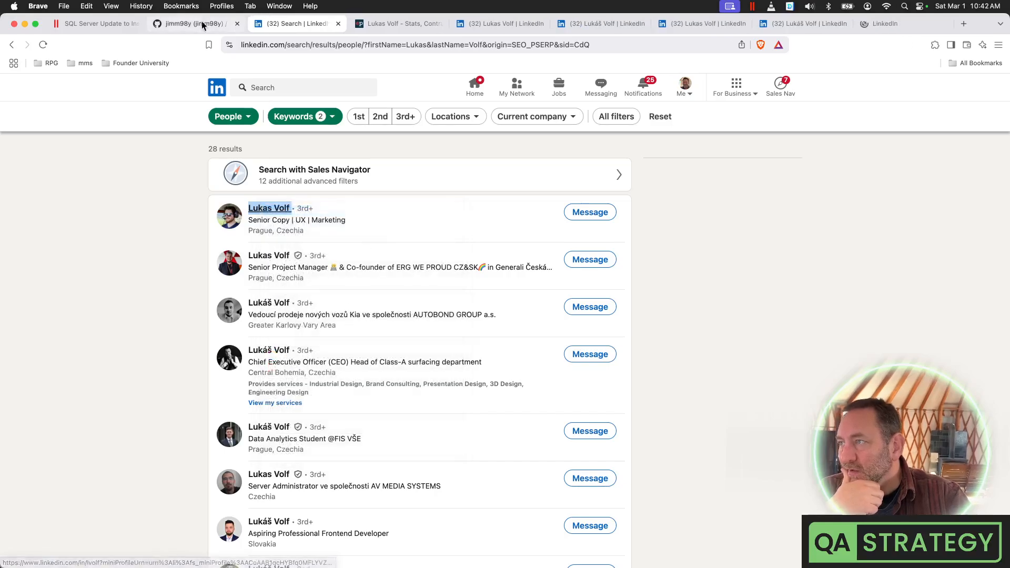
# Compare the GitHub repositories page with the LinkedIn results, then bring up the hockey statistics page
pyautogui.click(261, 25)
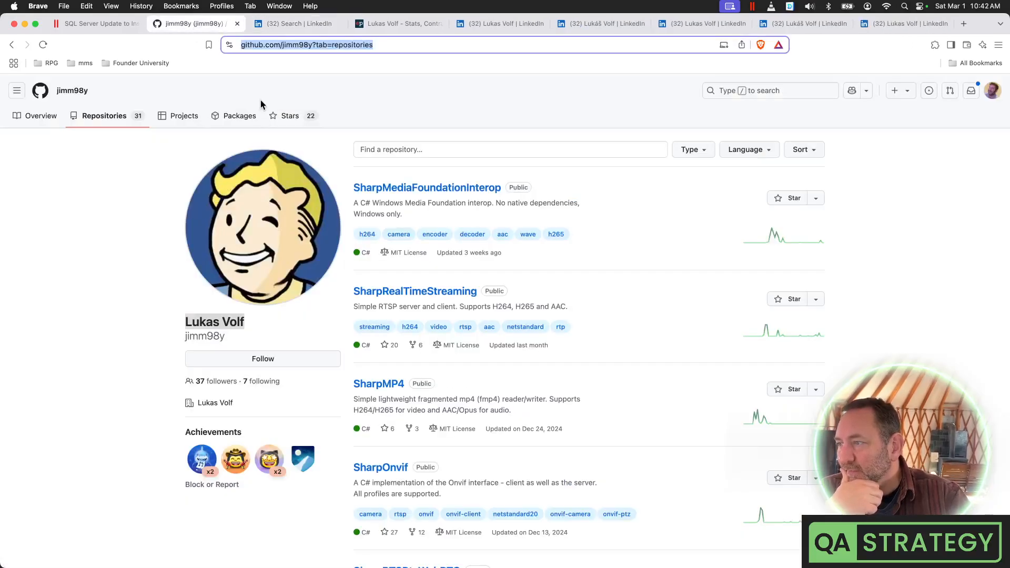
pyautogui.click(290, 29)
pyautogui.click(190, 23)
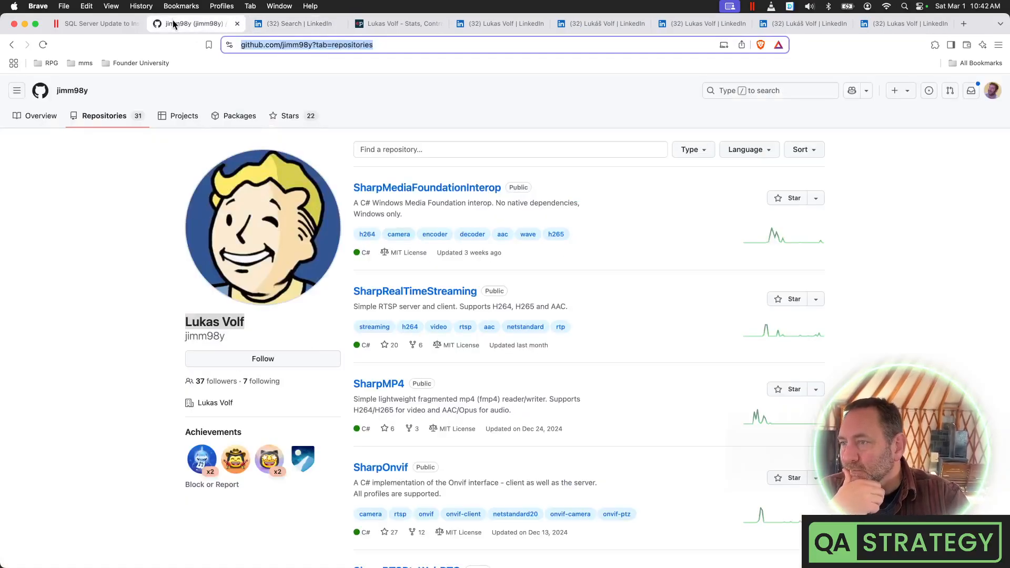
pyautogui.click(285, 23)
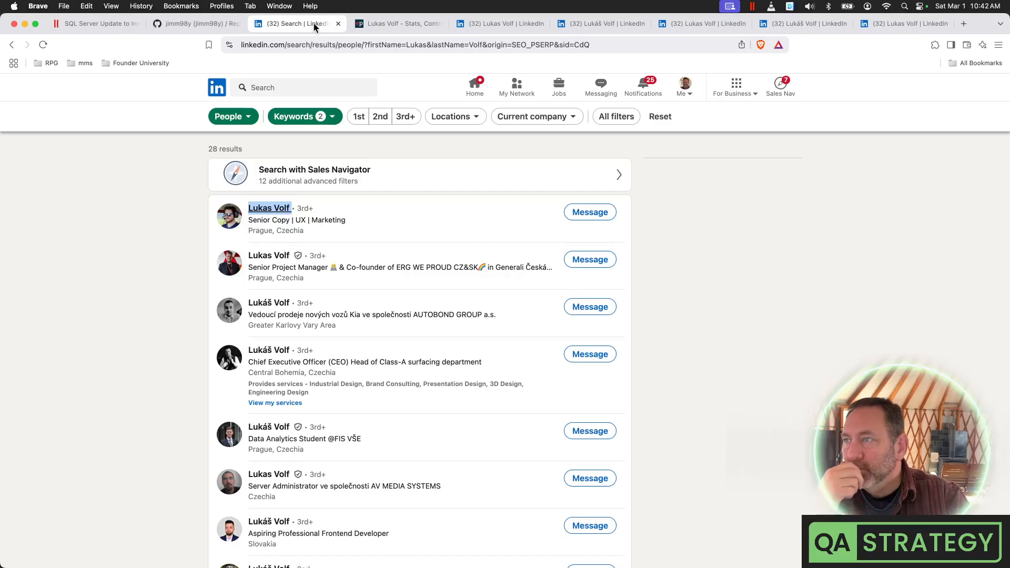
pyautogui.click(403, 27)
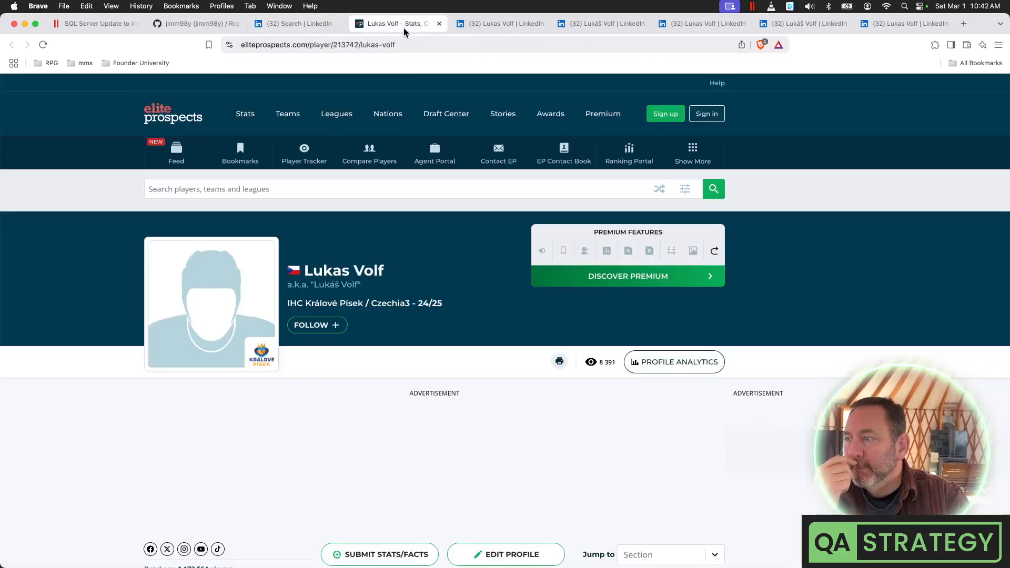
# Close the hockey statistics page and the Generali project manager and Frontend Developer profiles
pyautogui.click(438, 24)
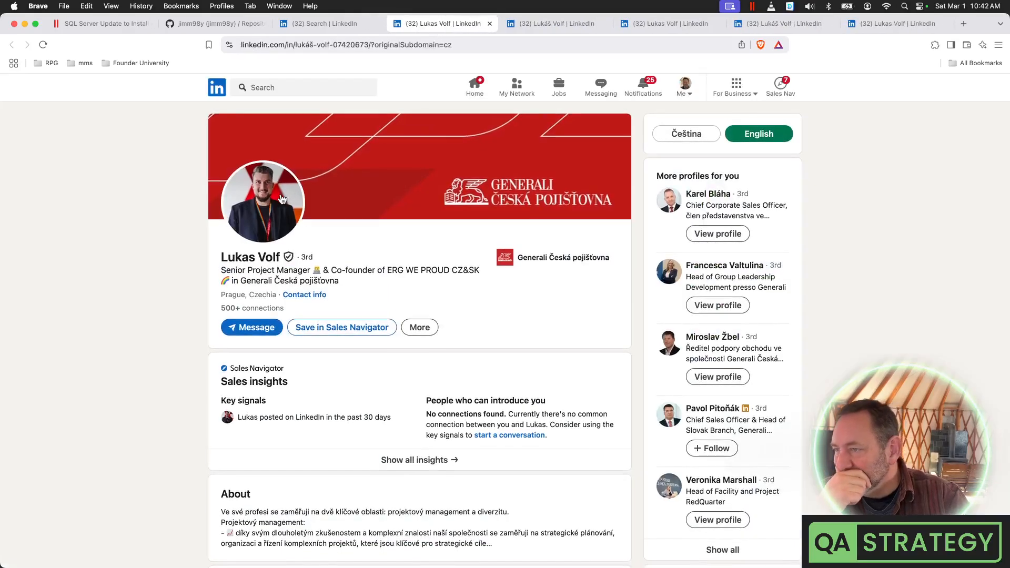
pyautogui.click(489, 24)
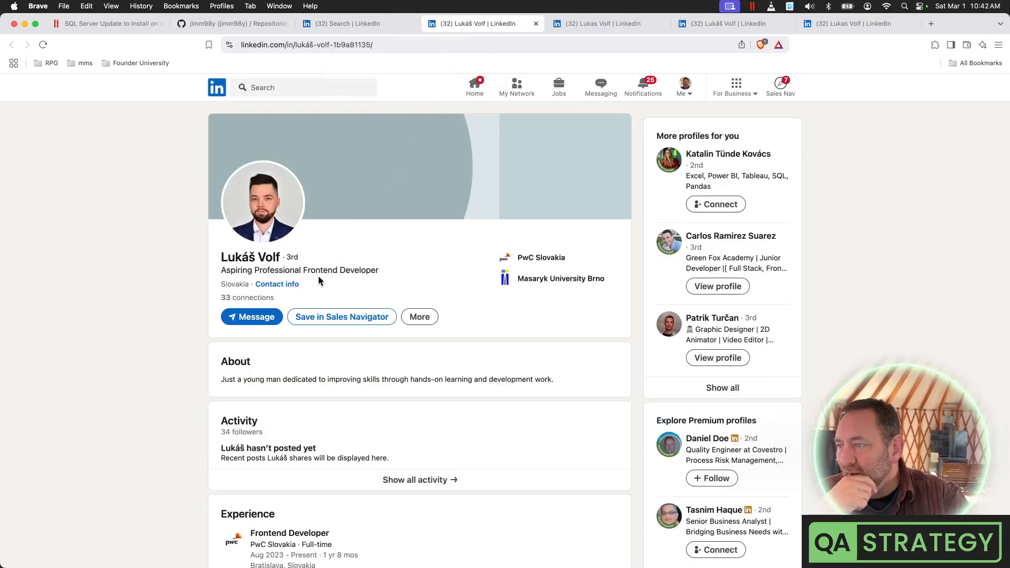
pyautogui.scroll(-3, 324, 275)
pyautogui.scroll(-2, 325, 274)
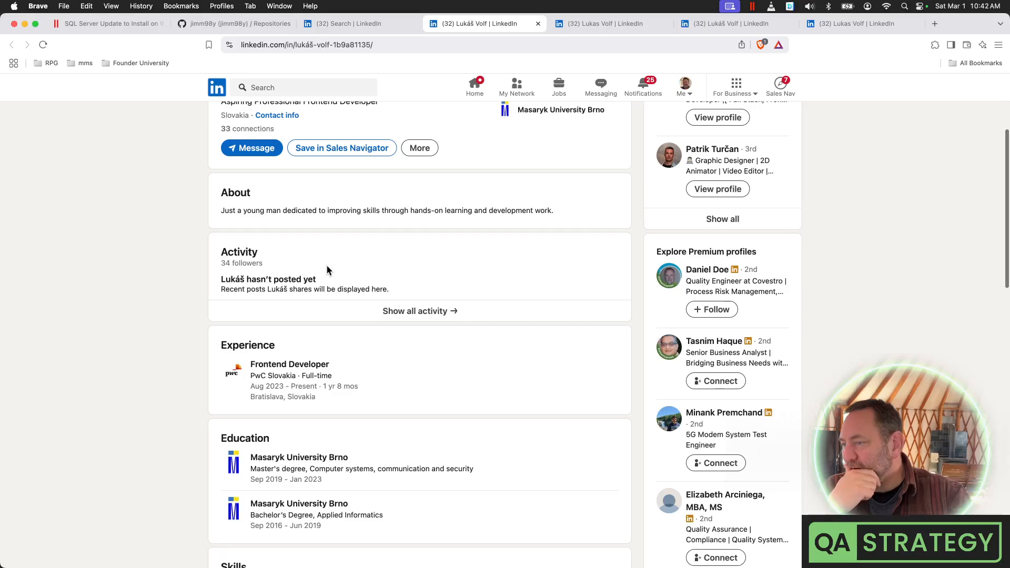
pyautogui.scroll(5, 327, 266)
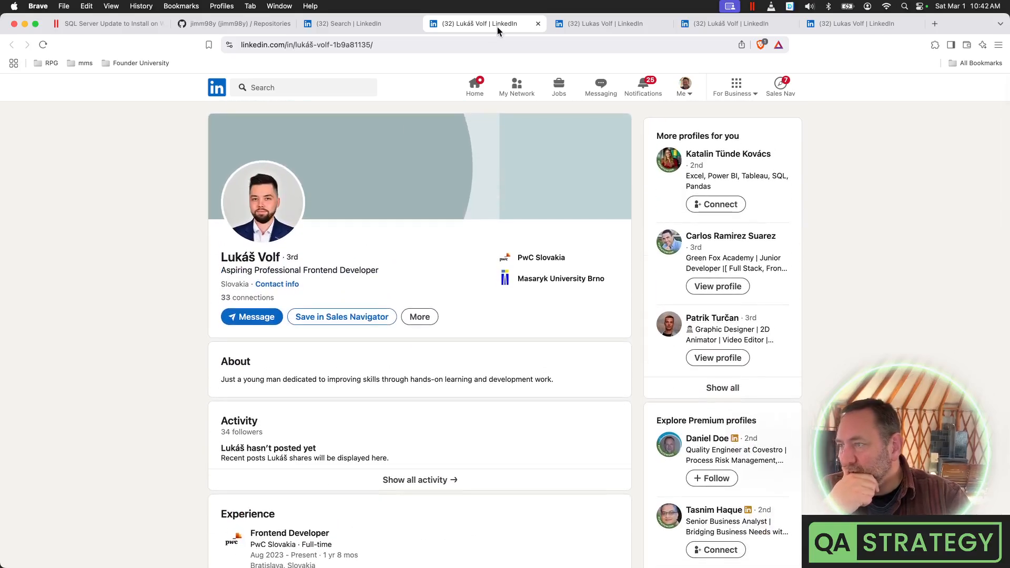
pyautogui.click(537, 24)
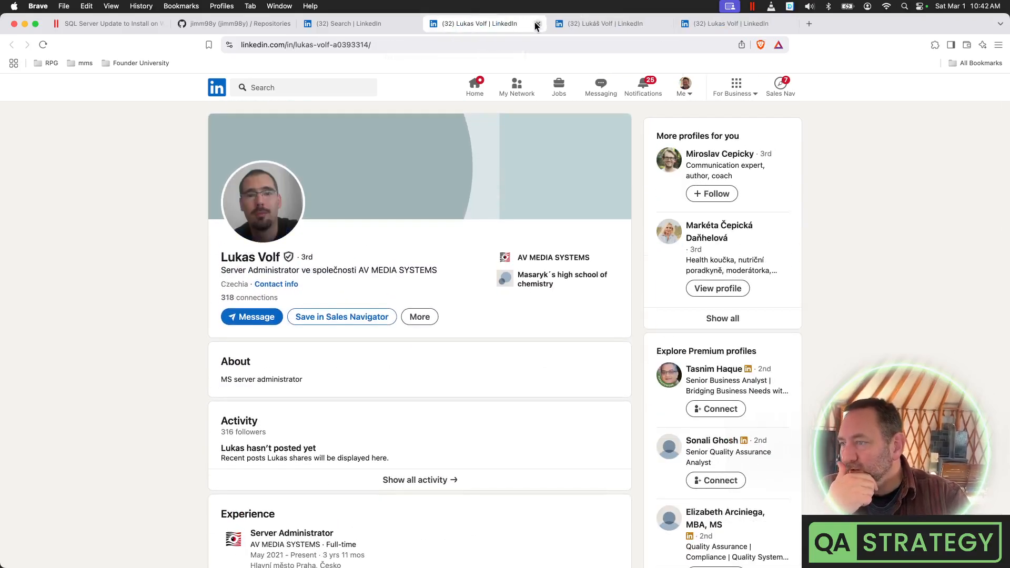
# Review and close the server administrator, Class-A surfacing CEO and last remaining profile tabs
pyautogui.scroll(-8, 336, 230)
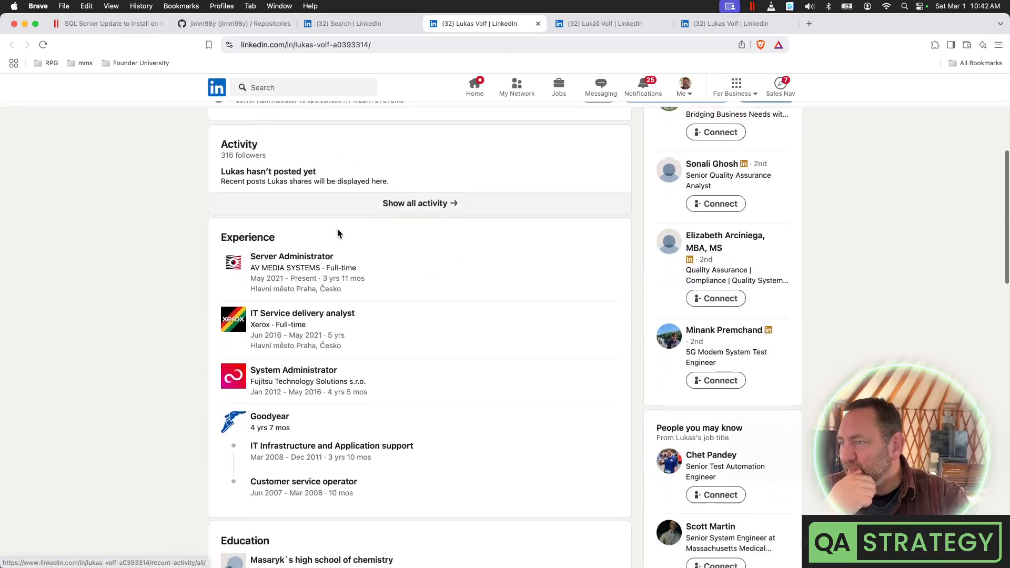
pyautogui.scroll(-13, 340, 226)
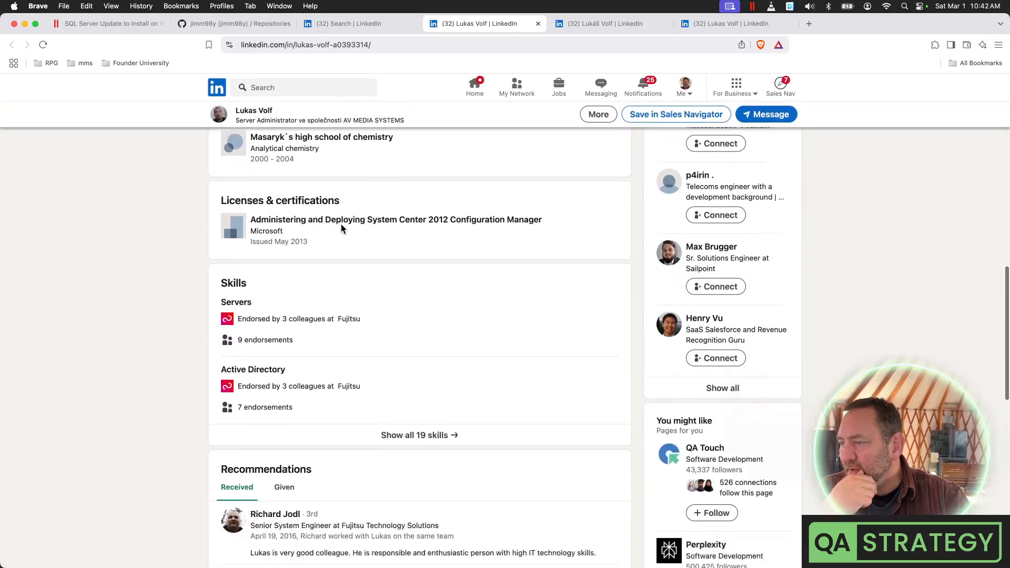
pyautogui.scroll(-3, 342, 226)
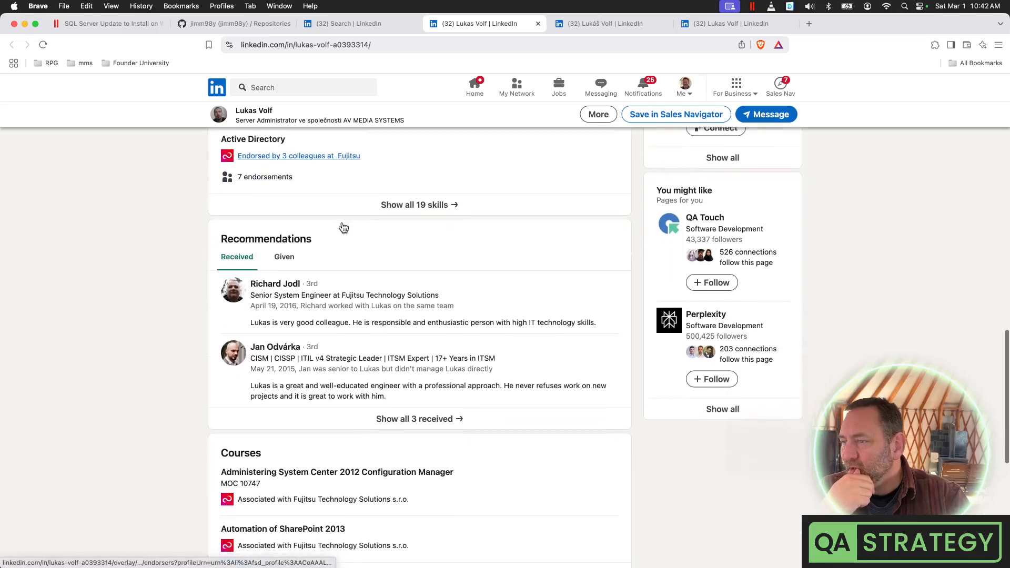
pyautogui.scroll(-8, 343, 227)
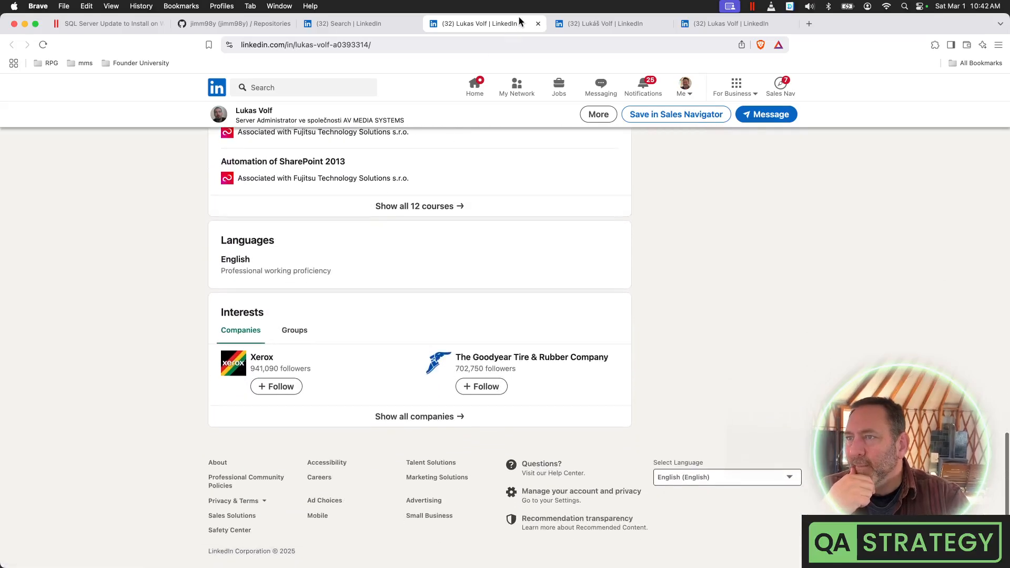
pyautogui.click(538, 24)
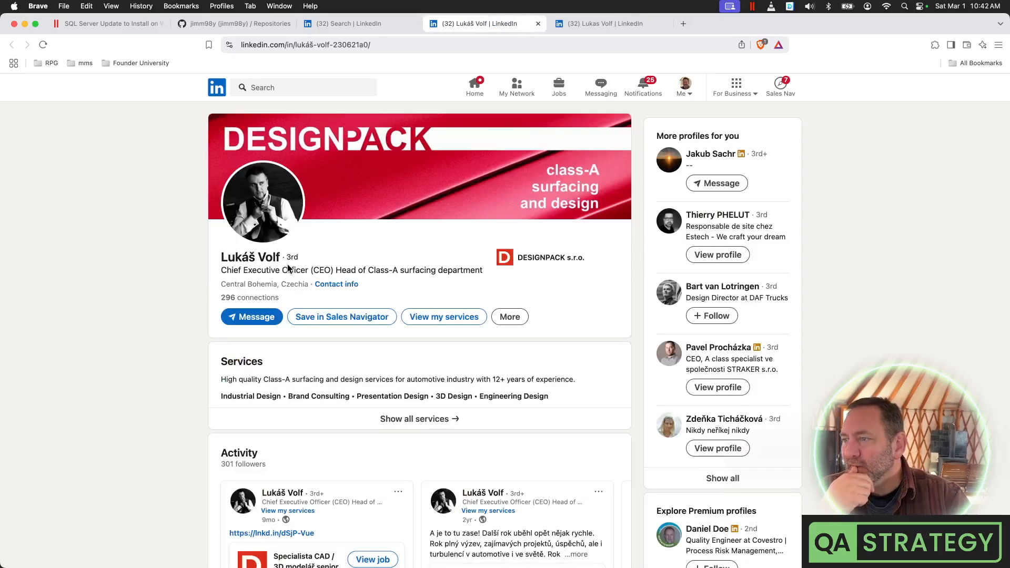
pyautogui.scroll(-5, 451, 238)
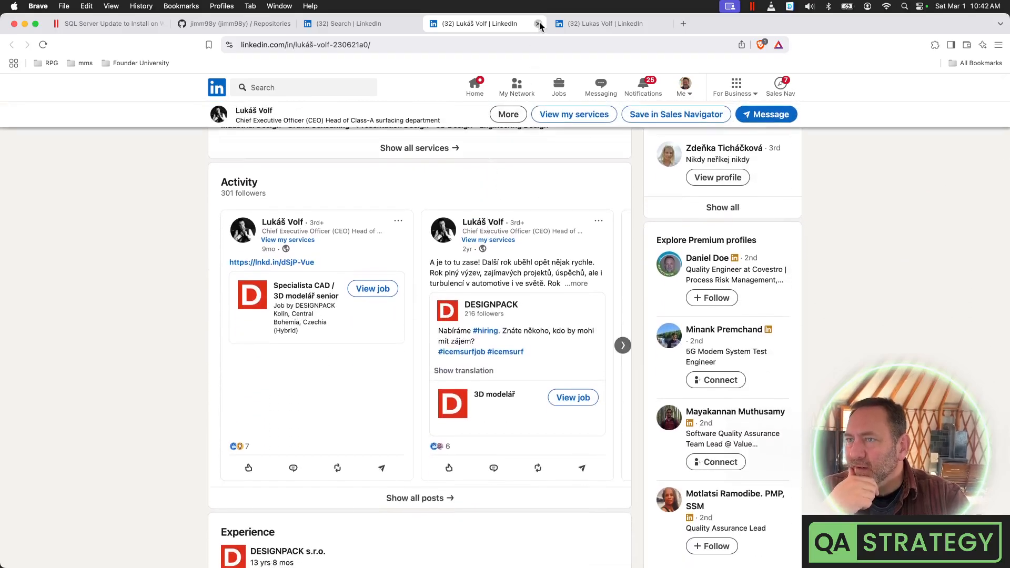
pyautogui.click(538, 24)
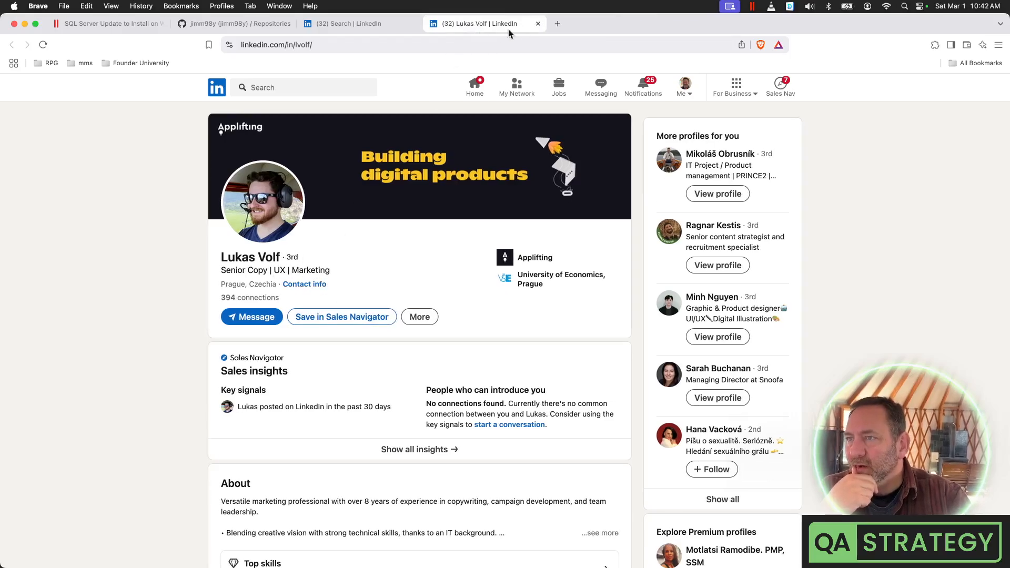
pyautogui.click(538, 24)
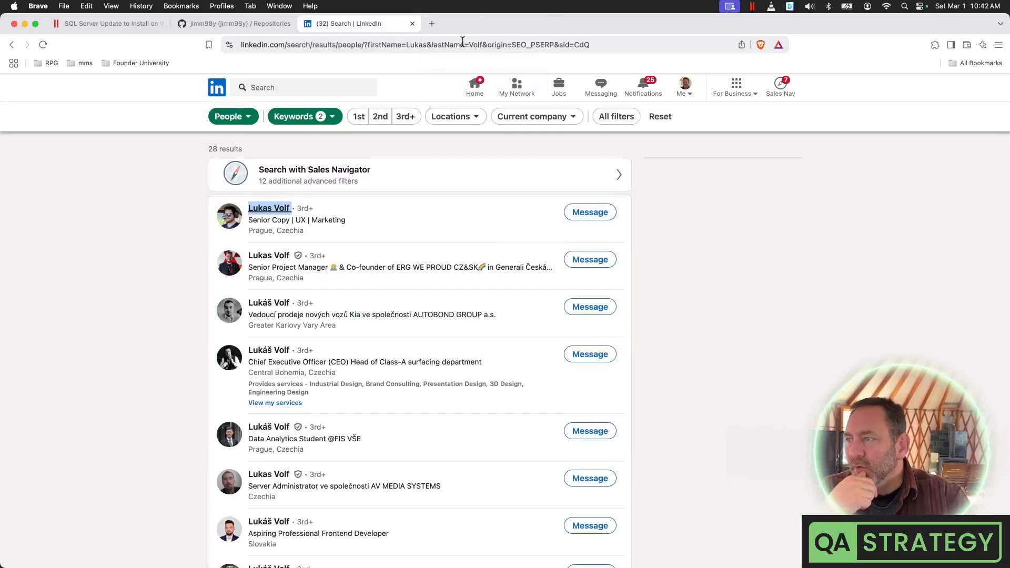
# Scroll through the author's GitHub repositories list, including MSSQLEXPRESS-M1-Install
pyautogui.click(260, 28)
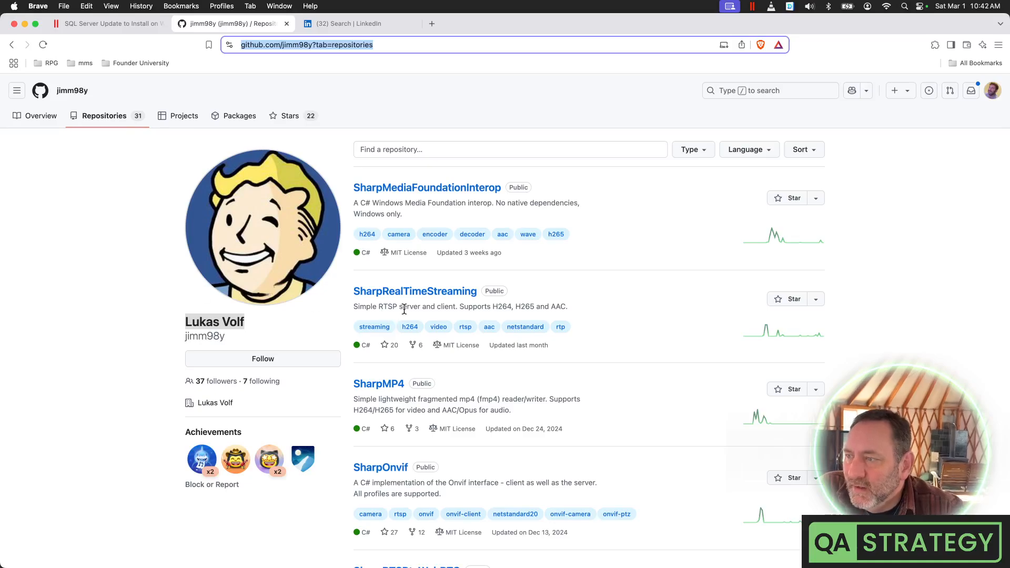
pyautogui.scroll(-10, 510, 307)
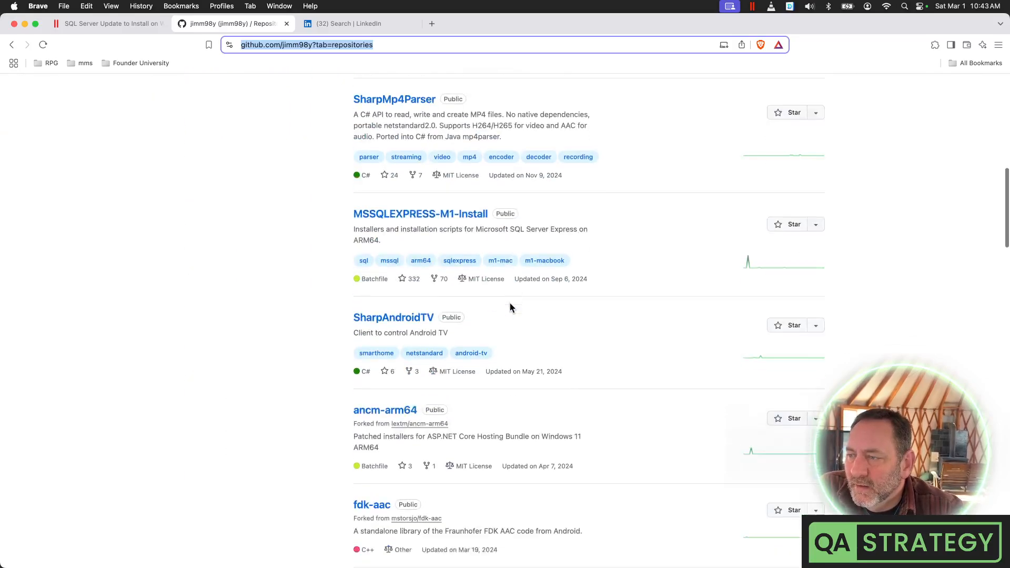
pyautogui.scroll(-10, 510, 307)
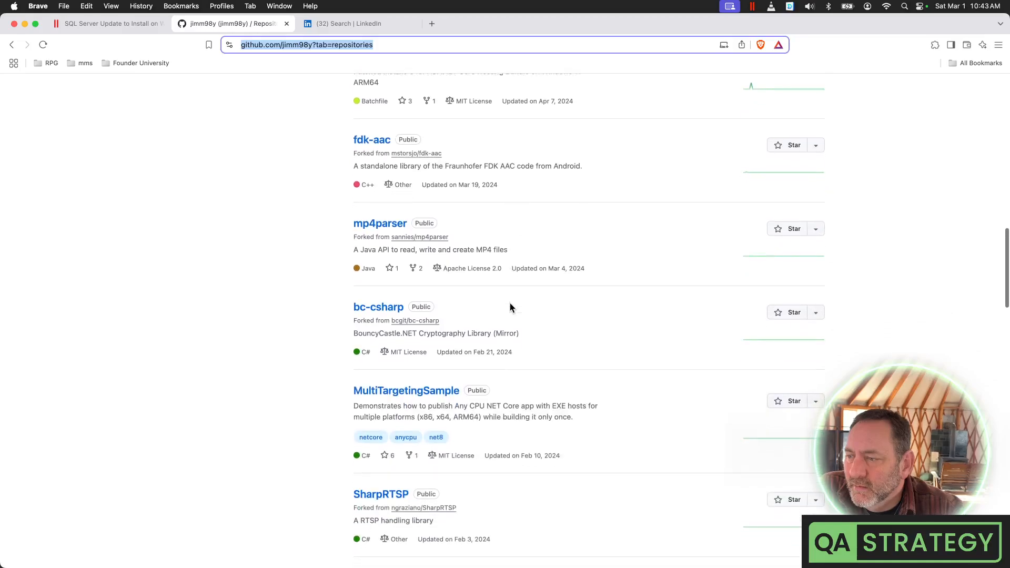
pyautogui.scroll(-4, 510, 307)
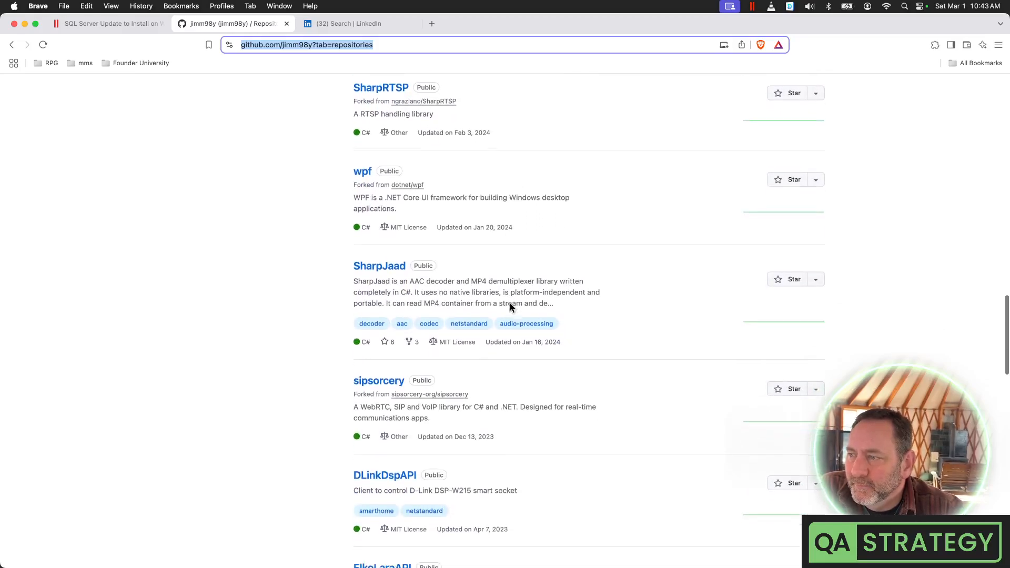
pyautogui.scroll(-1, 510, 305)
pyautogui.scroll(-10, 510, 304)
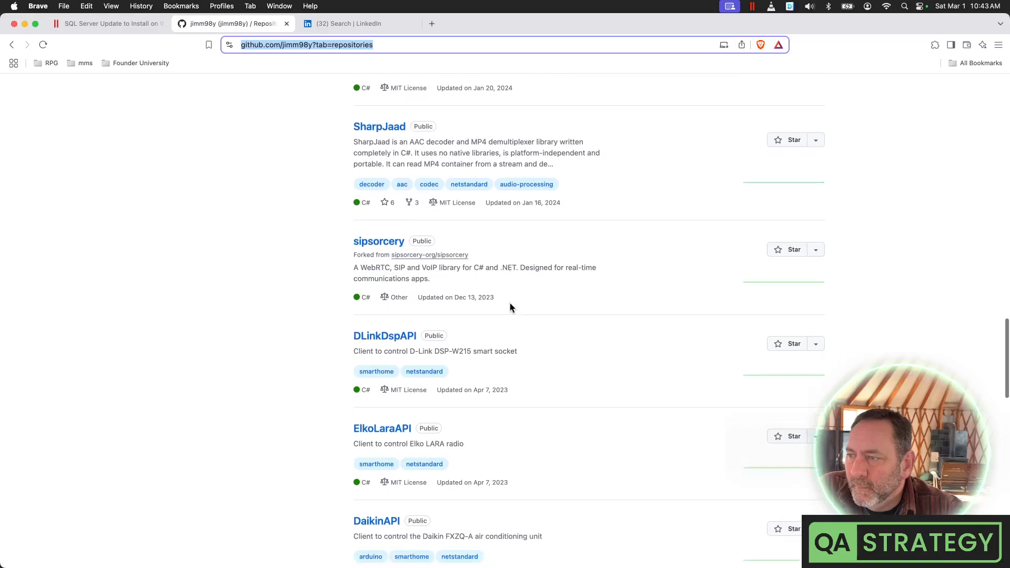
pyautogui.scroll(-2, 510, 305)
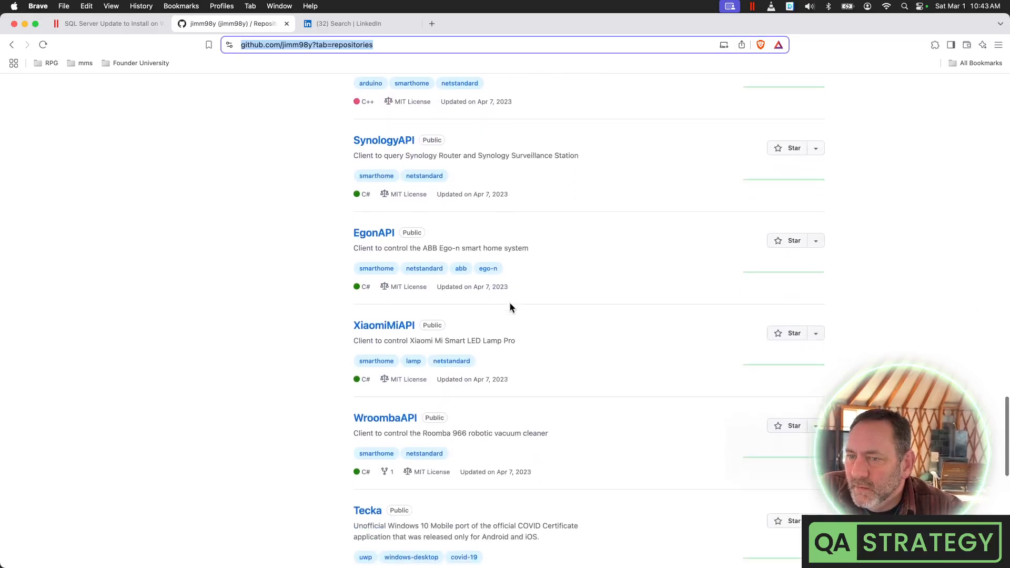
pyautogui.scroll(-4, 510, 308)
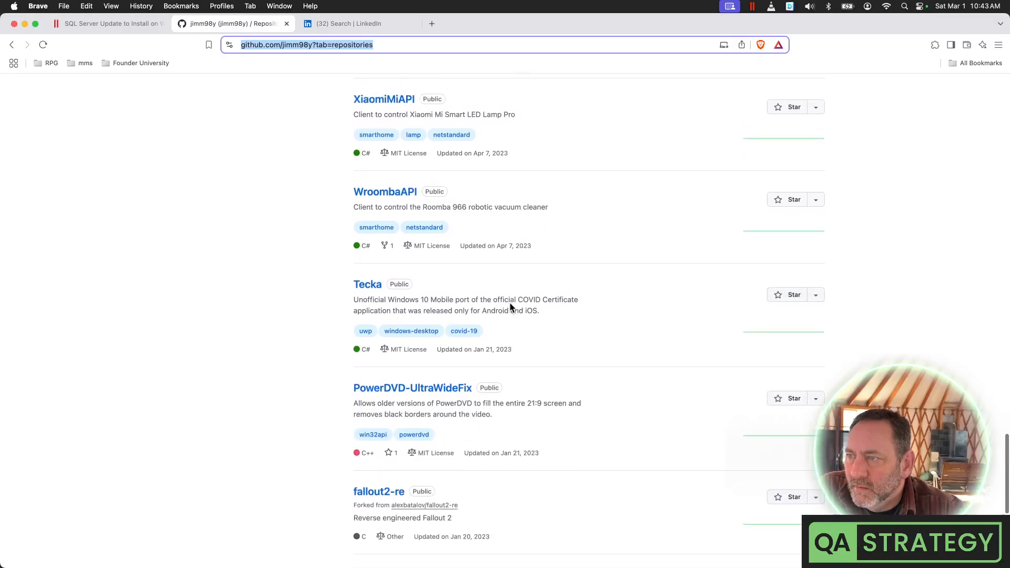
pyautogui.scroll(-3, 509, 307)
pyautogui.scroll(-3, 509, 304)
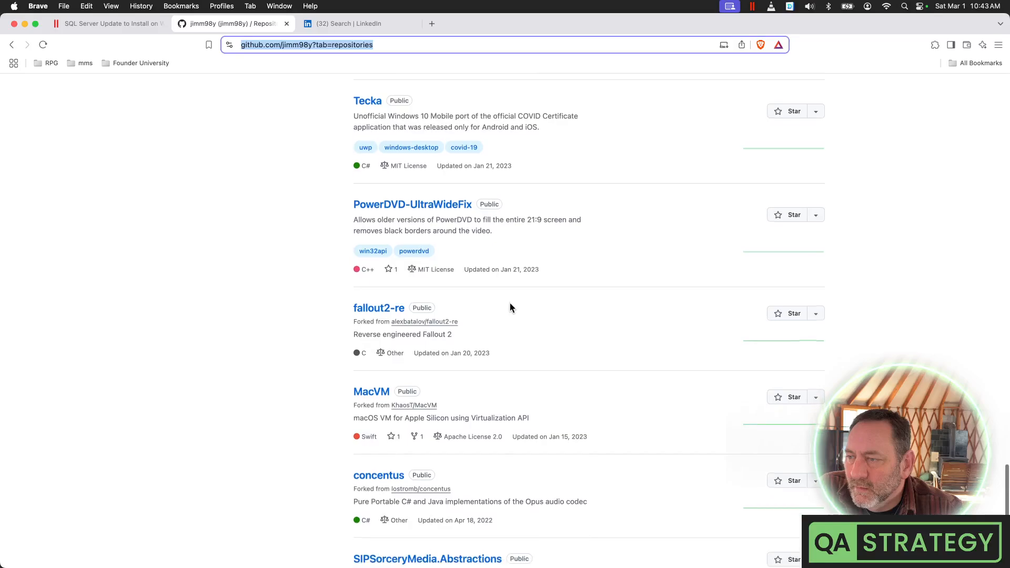
# Reach the bottom of the list, then close the GitHub and LinkedIn tabs
pyautogui.scroll(-2, 510, 308)
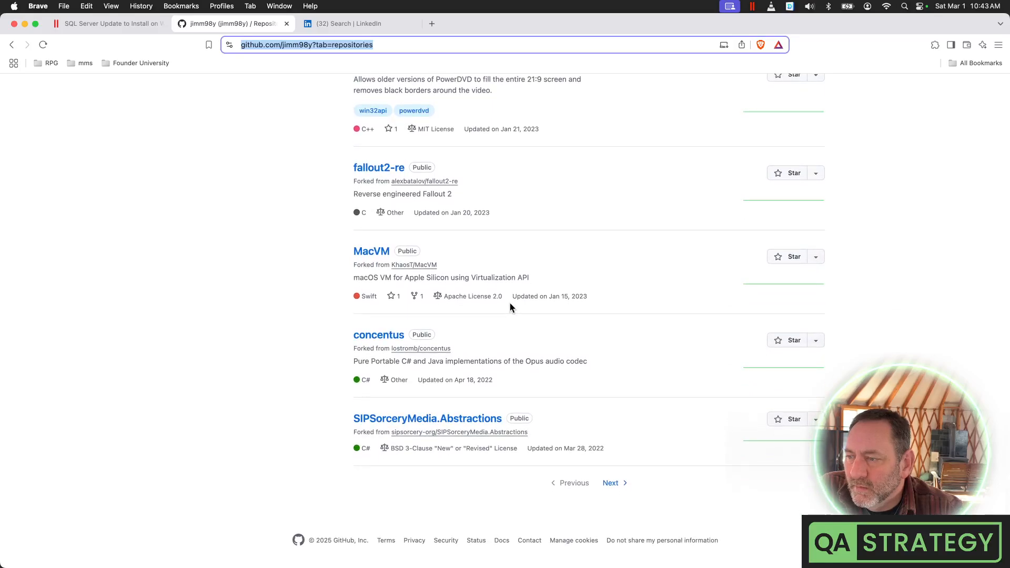
pyautogui.click(287, 23)
pyautogui.click(286, 24)
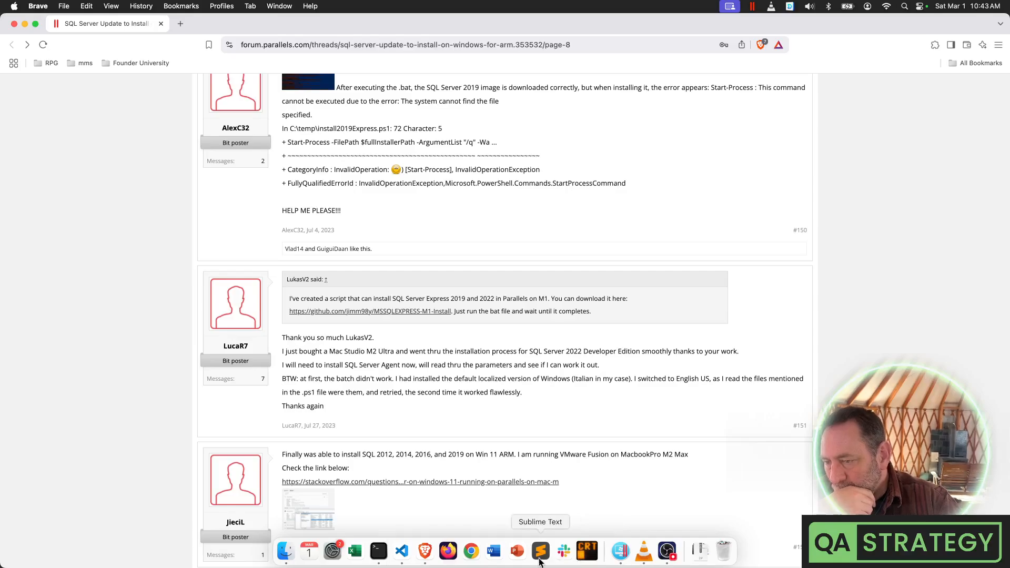
# Open Services from Start search 'ser', refresh the list, and select SQL Server (SQLDEVELOPER)
pyautogui.click(620, 552)
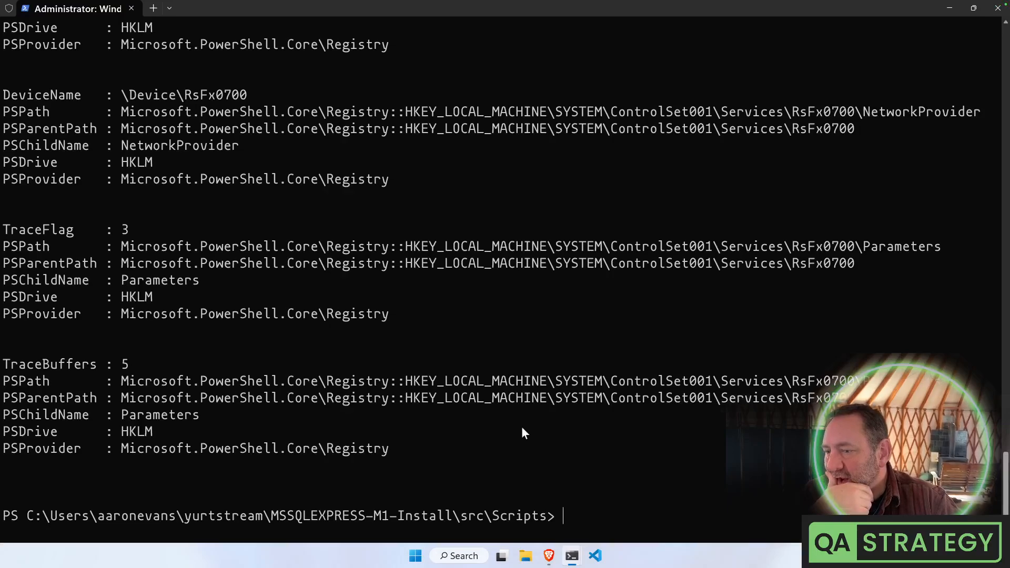
pyautogui.click(416, 555)
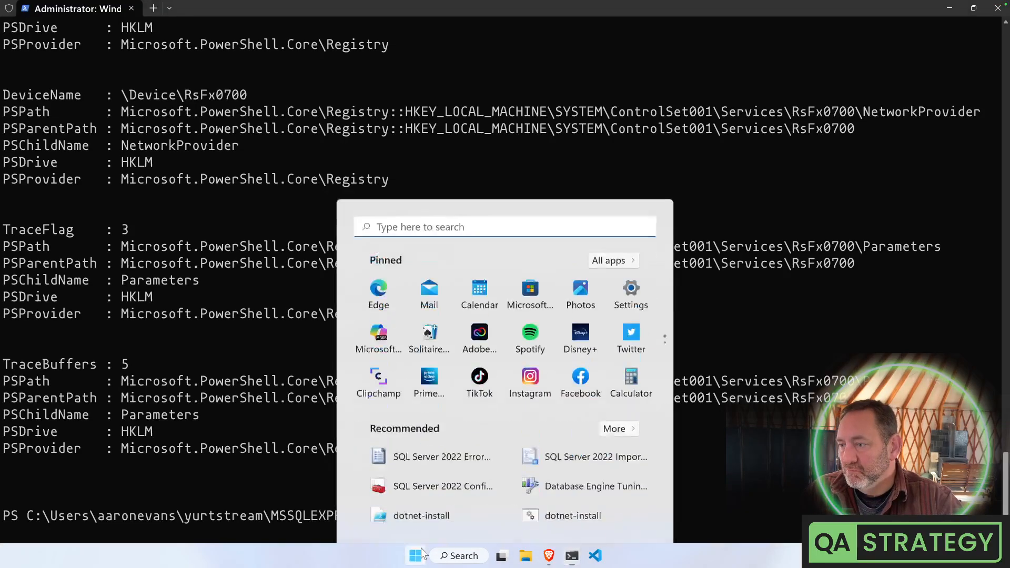
pyautogui.write('ser')
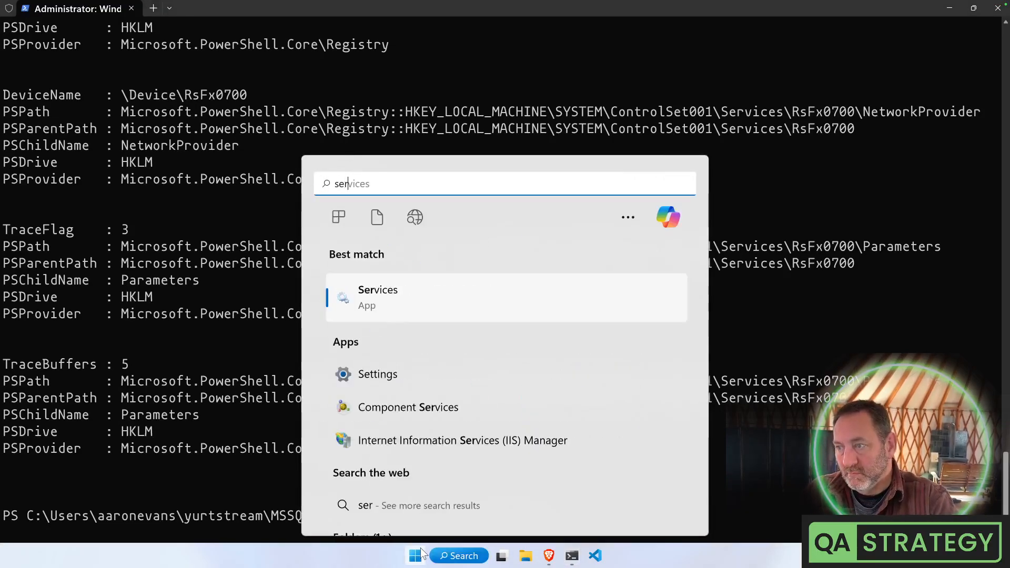
pyautogui.press('Return')
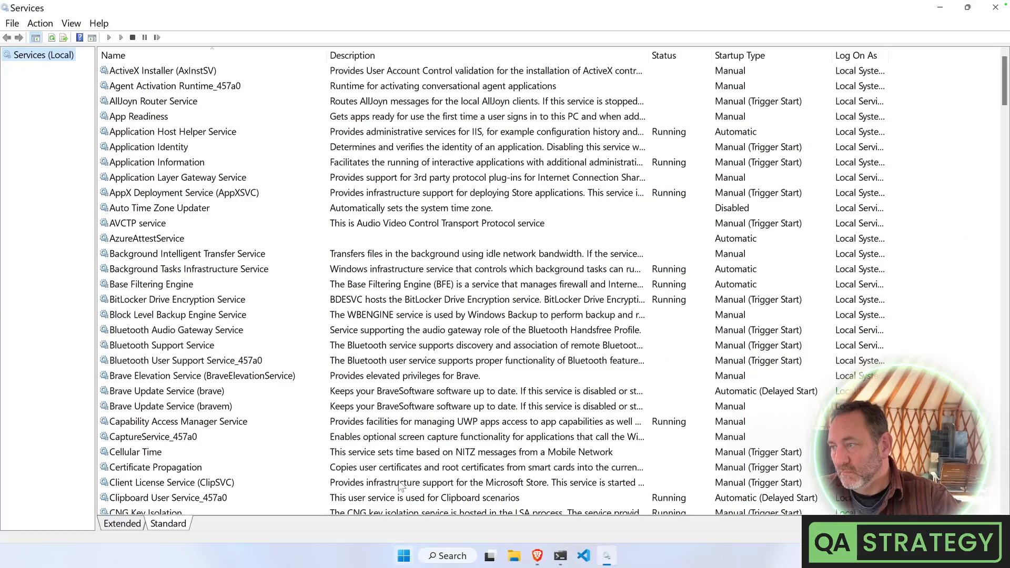
pyautogui.rightClick(144, 283)
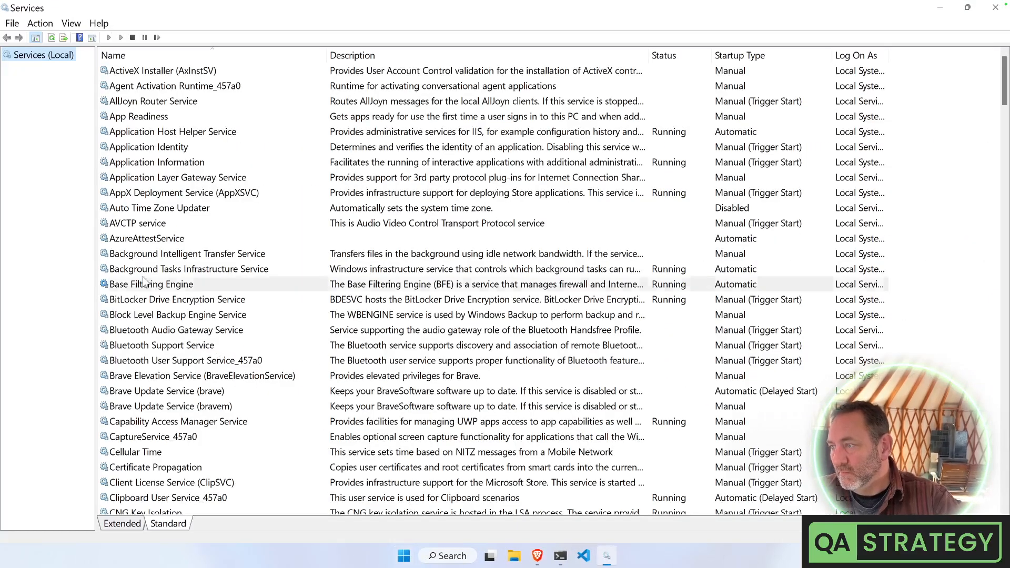
pyautogui.click(178, 384)
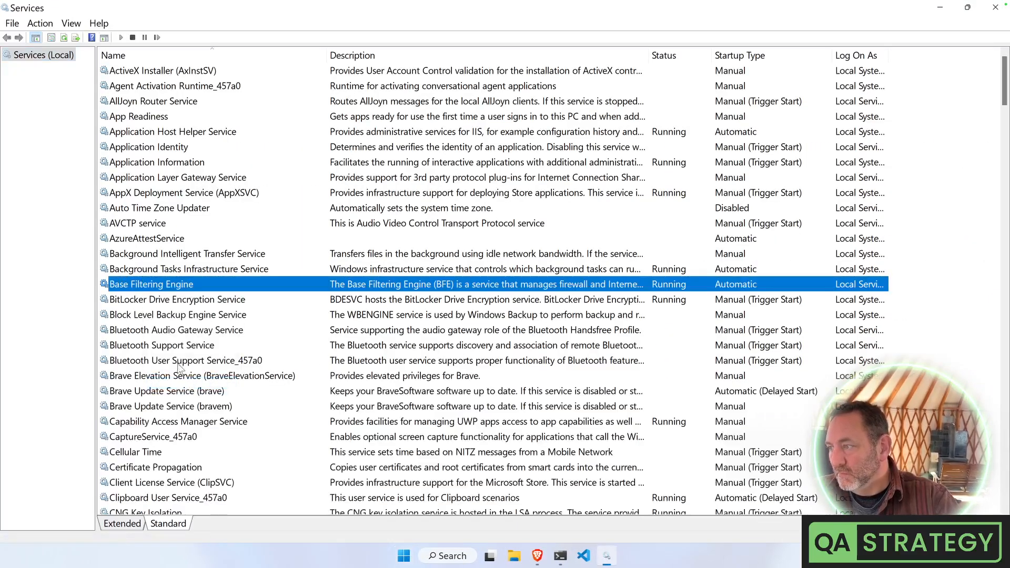
pyautogui.scroll(-7, 176, 363)
pyautogui.scroll(-20, 174, 363)
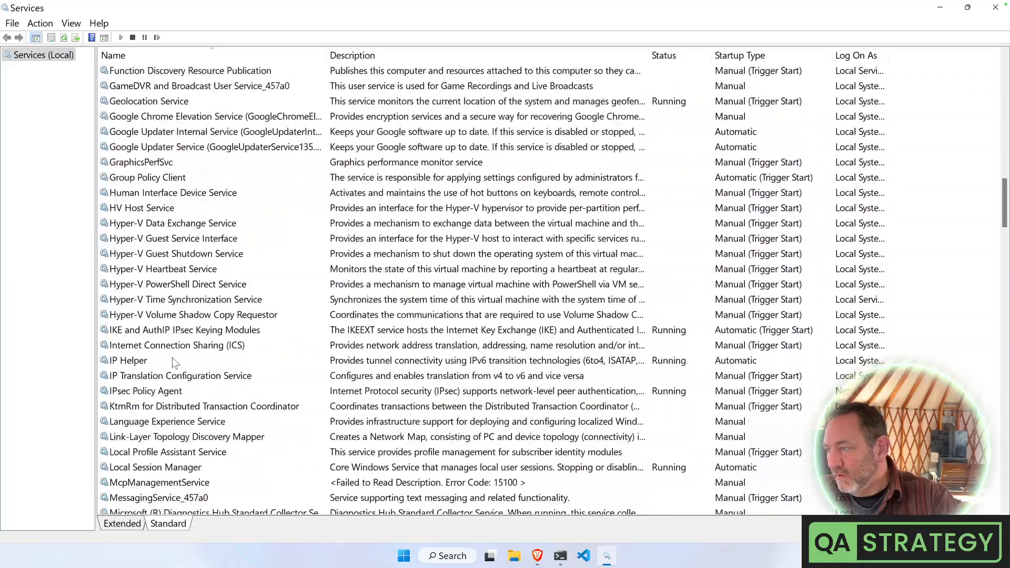
pyautogui.scroll(-20, 176, 363)
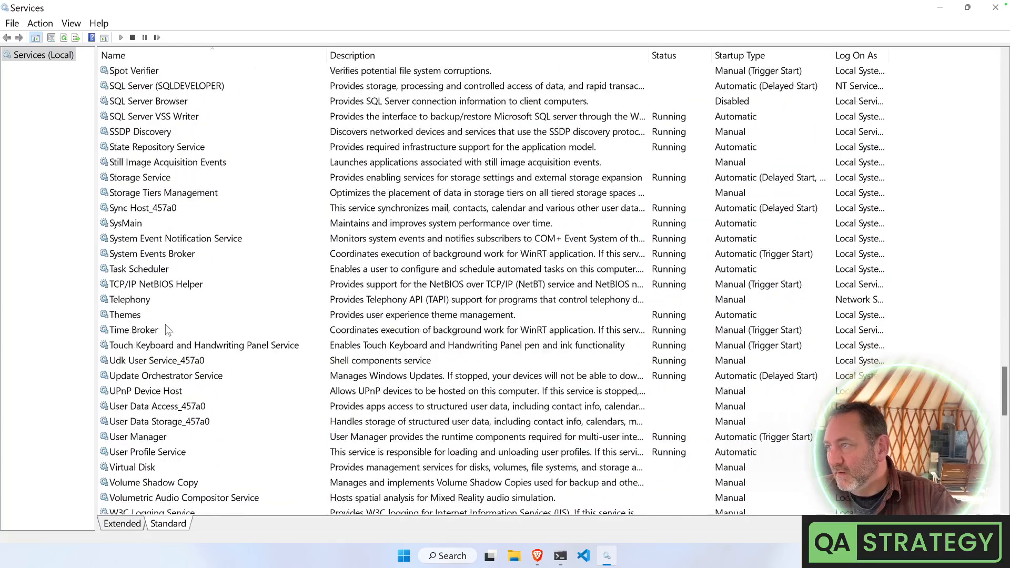
pyautogui.click(175, 88)
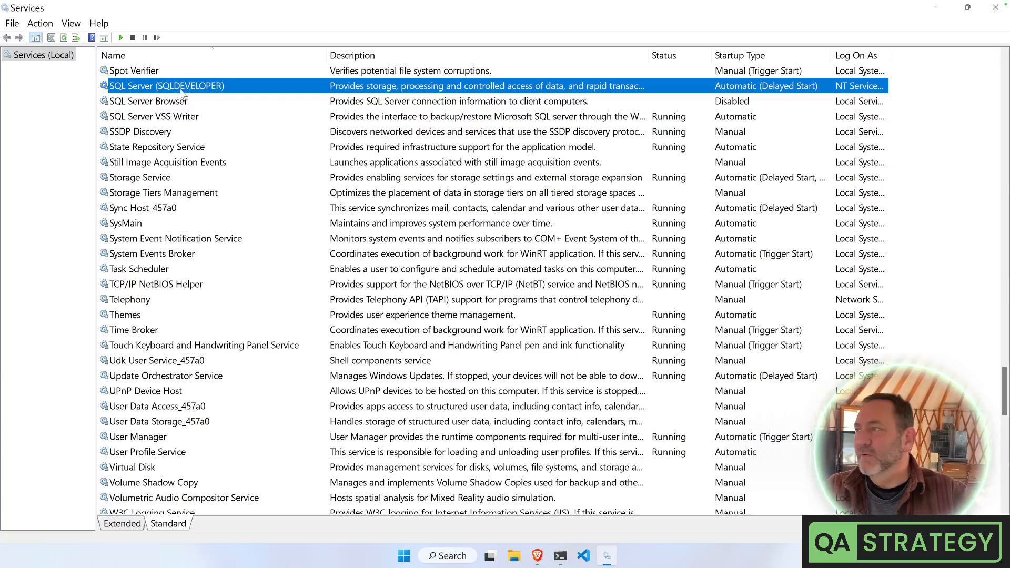
pyautogui.rightClick(184, 85)
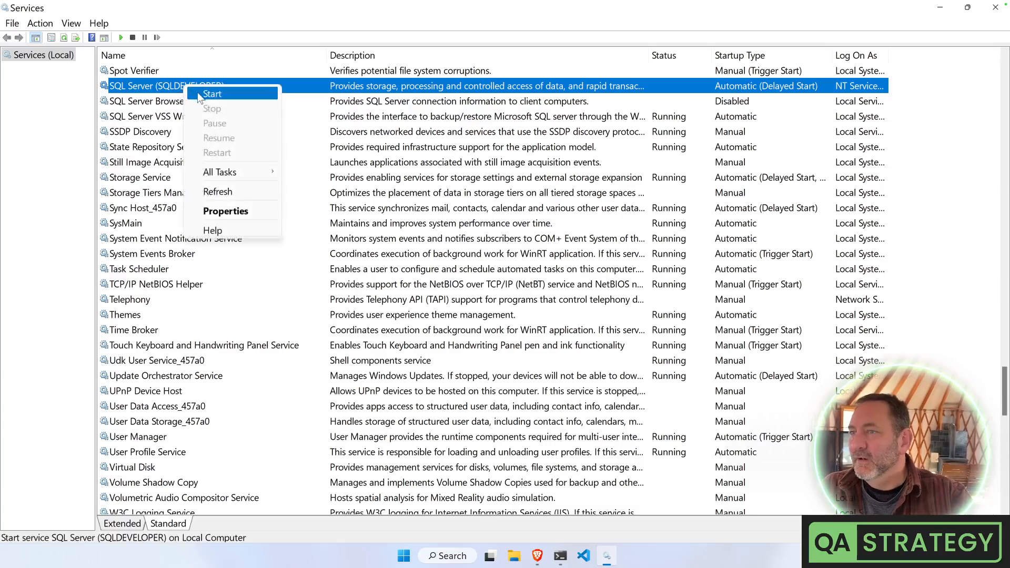
pyautogui.click(212, 94)
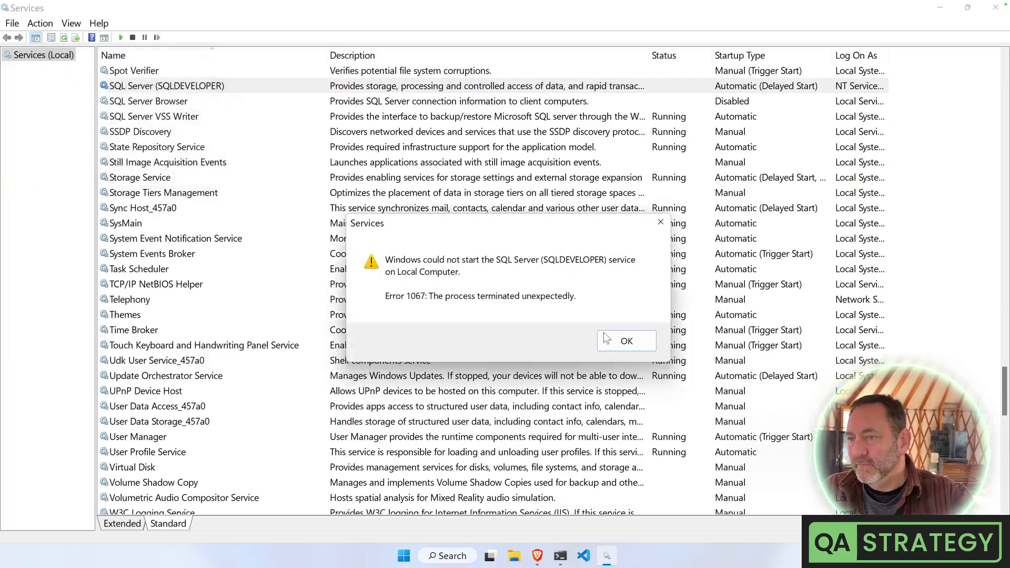
pyautogui.click(627, 342)
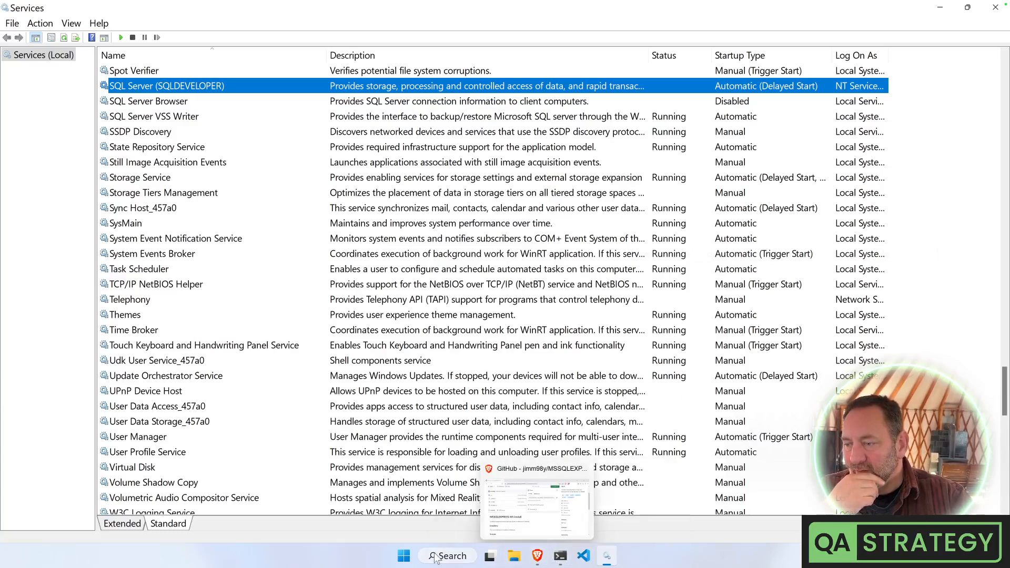
pyautogui.click(404, 556)
# Launch SQL Server Management Studio 20, then SQL Server 2022 Configuration Manager with administrator approval
pyautogui.write('ss')
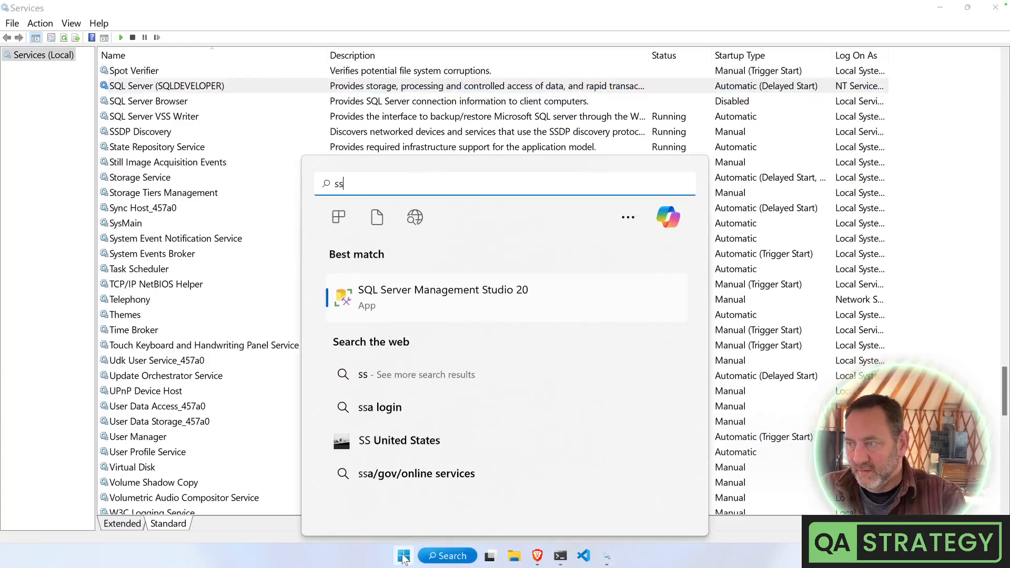
pyautogui.click(404, 557)
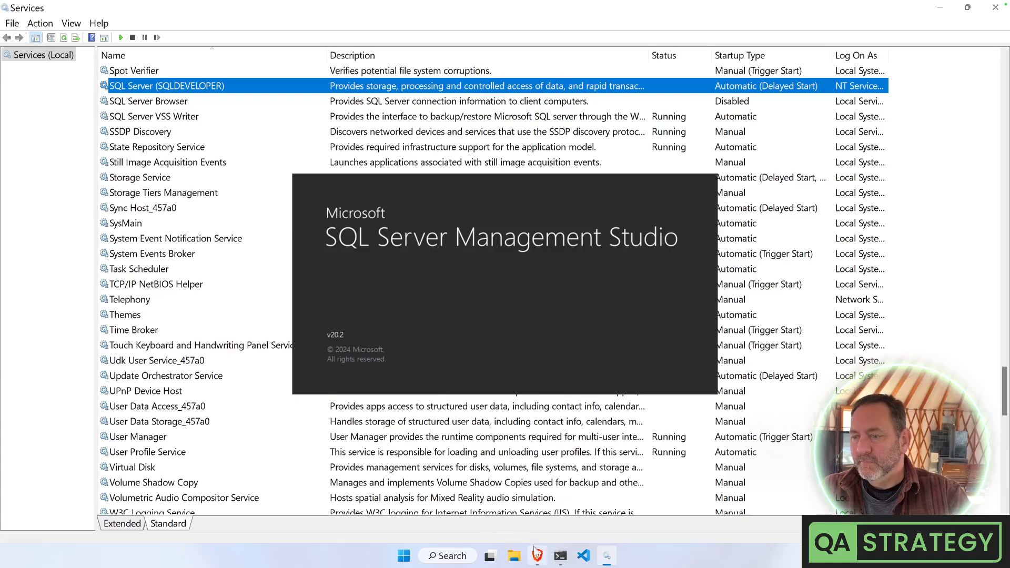
pyautogui.click(403, 557)
pyautogui.write('s')
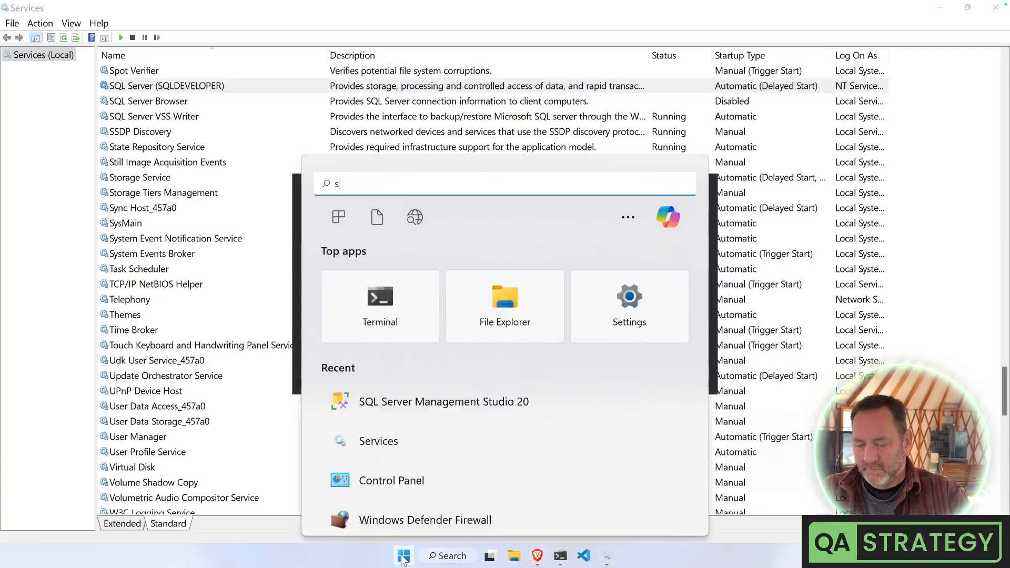
pyautogui.write('qk')
pyautogui.press('BackSpace')
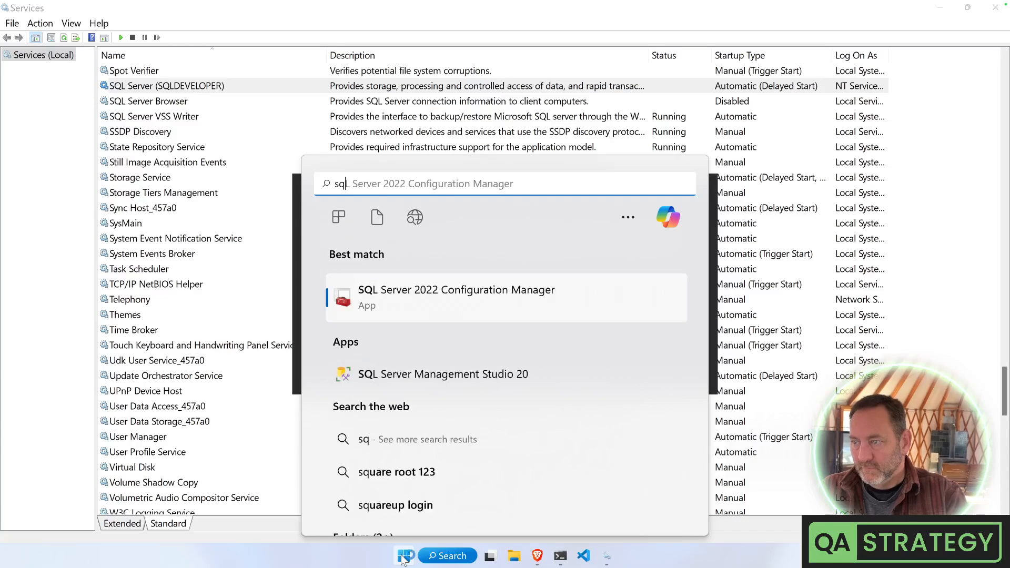
pyautogui.press('Down')
pyautogui.press('Up')
pyautogui.press('Return')
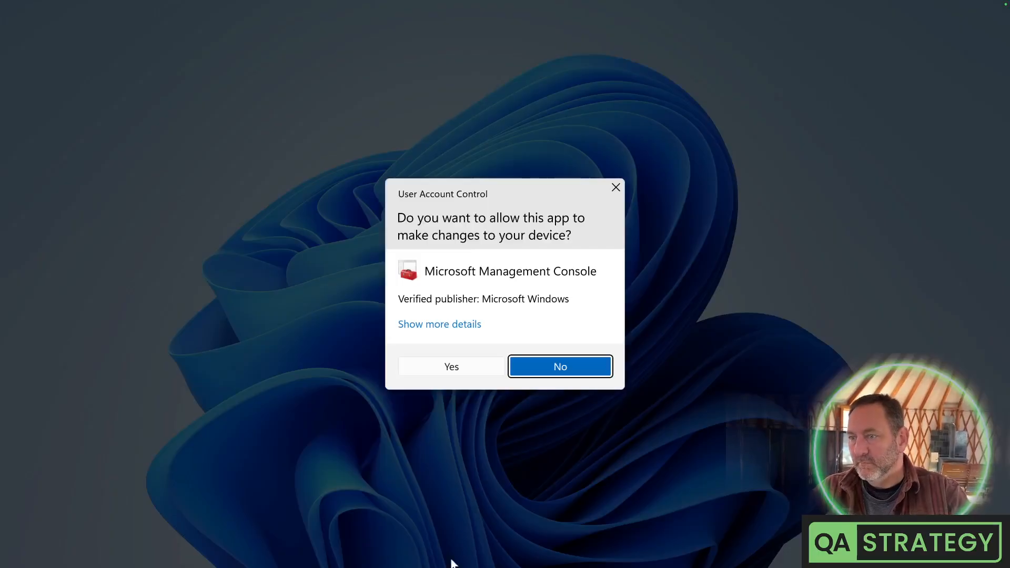
pyautogui.click(491, 371)
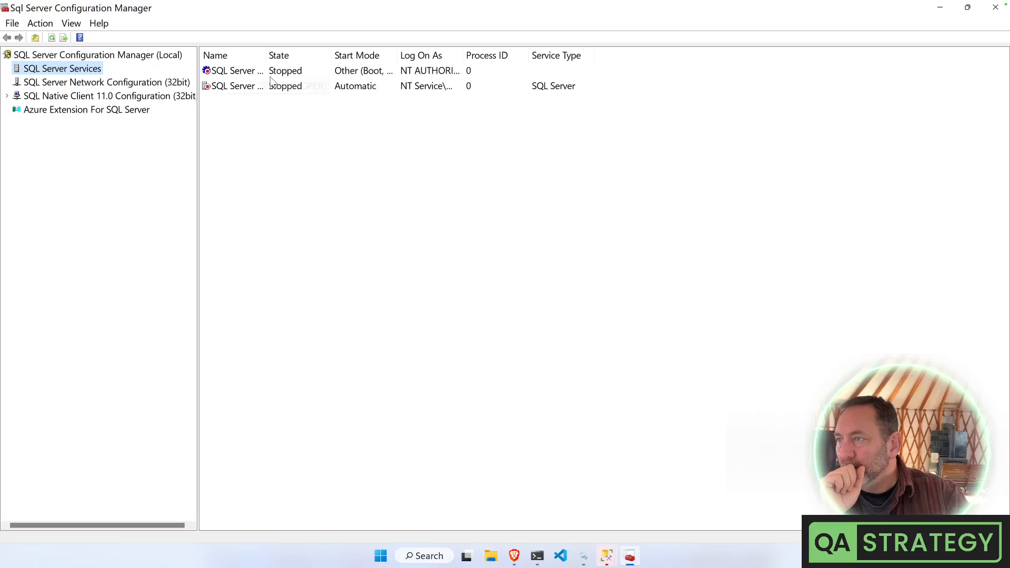
# Widen the Name, State, Start Mode and Log On As columns to show full text
pyautogui.moveTo(265, 55); pyautogui.dragTo(343, 54)
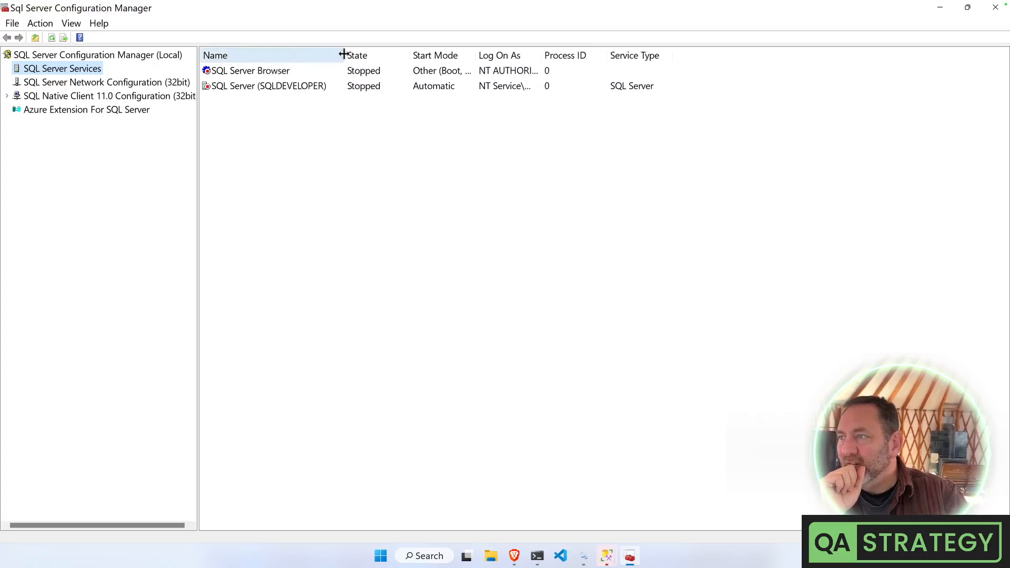
pyautogui.moveTo(410, 54); pyautogui.dragTo(443, 55)
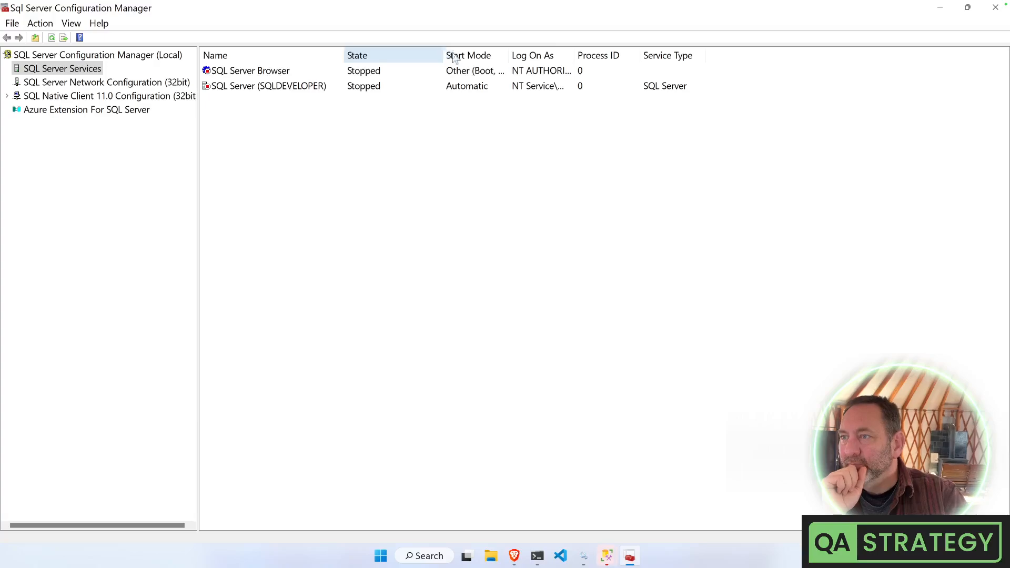
pyautogui.moveTo(507, 53); pyautogui.dragTo(673, 52)
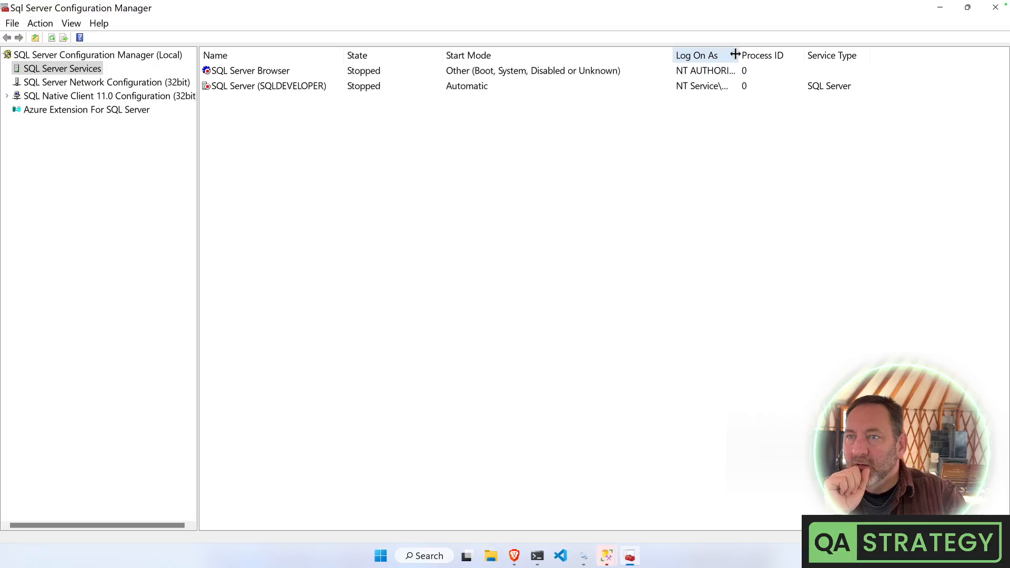
pyautogui.moveTo(736, 54); pyautogui.dragTo(831, 55)
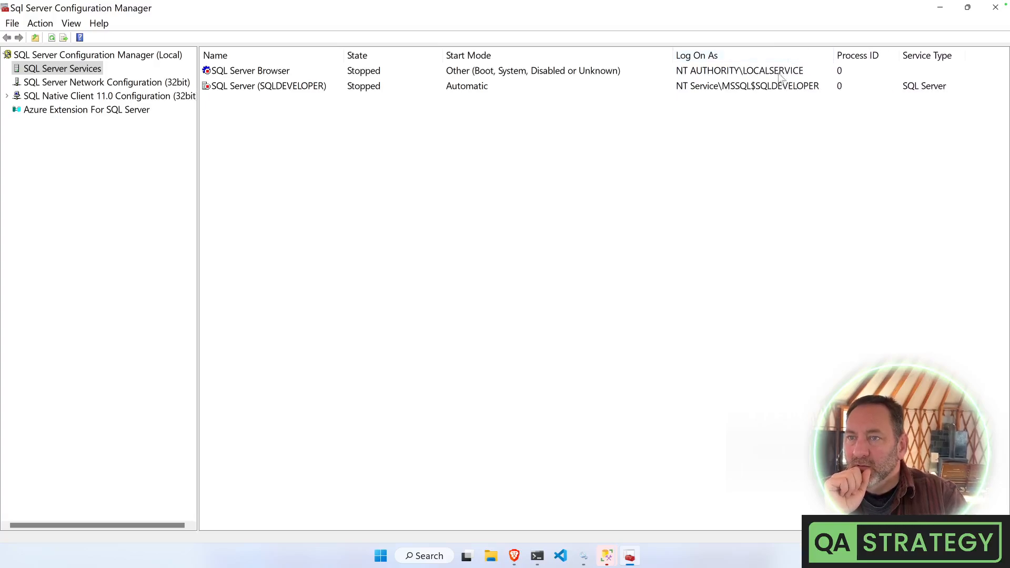
# Start SQL Server (SQLDEVELOPER) and dismiss the timely-response failure error
pyautogui.click(763, 88)
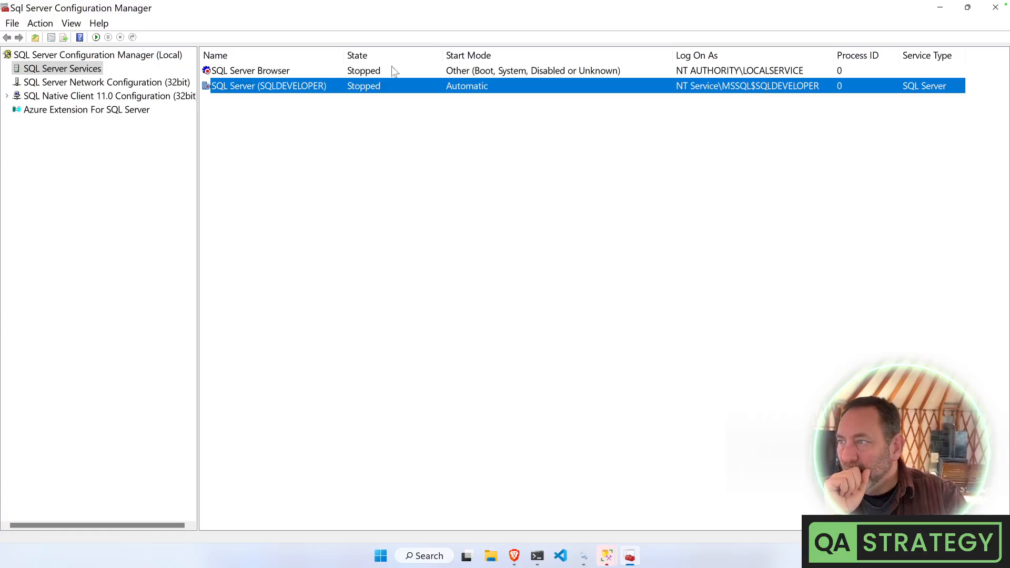
pyautogui.click(292, 71)
pyautogui.click(283, 86)
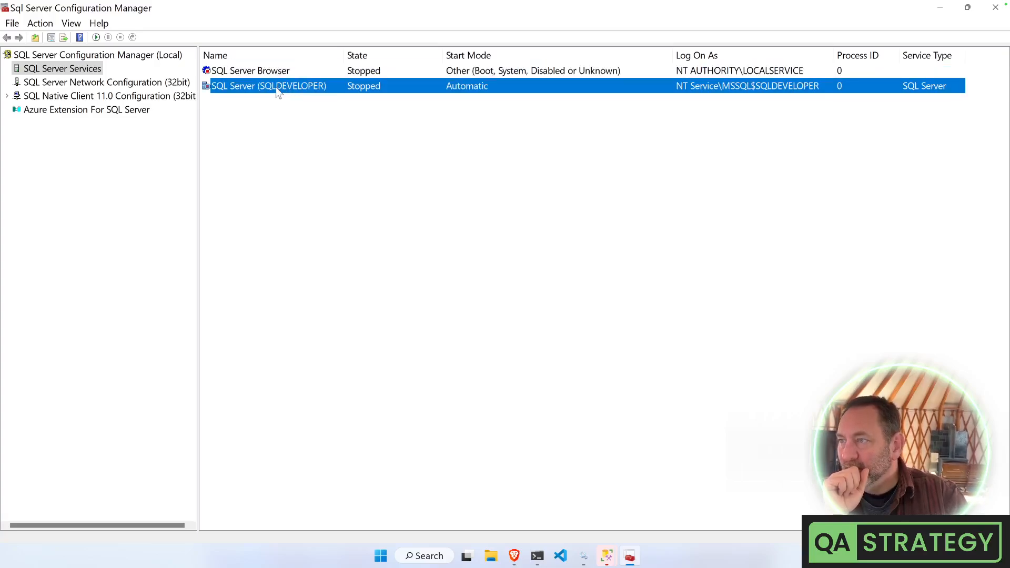
pyautogui.rightClick(276, 87)
pyautogui.click(294, 94)
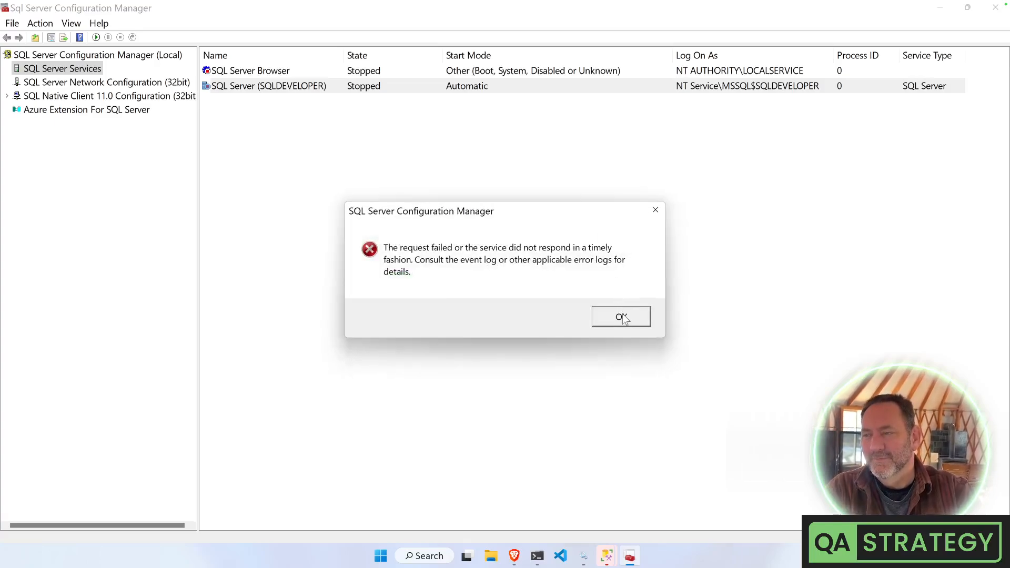
pyautogui.click(622, 317)
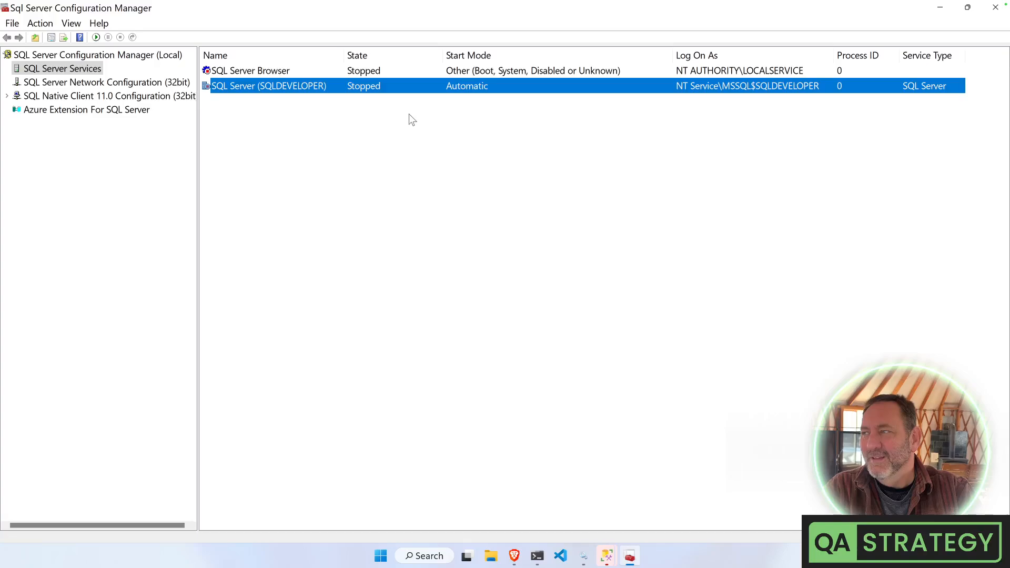
# Close Configuration Manager and try connecting SSMS to the SQLDEVELOPER server
pyautogui.click(997, 8)
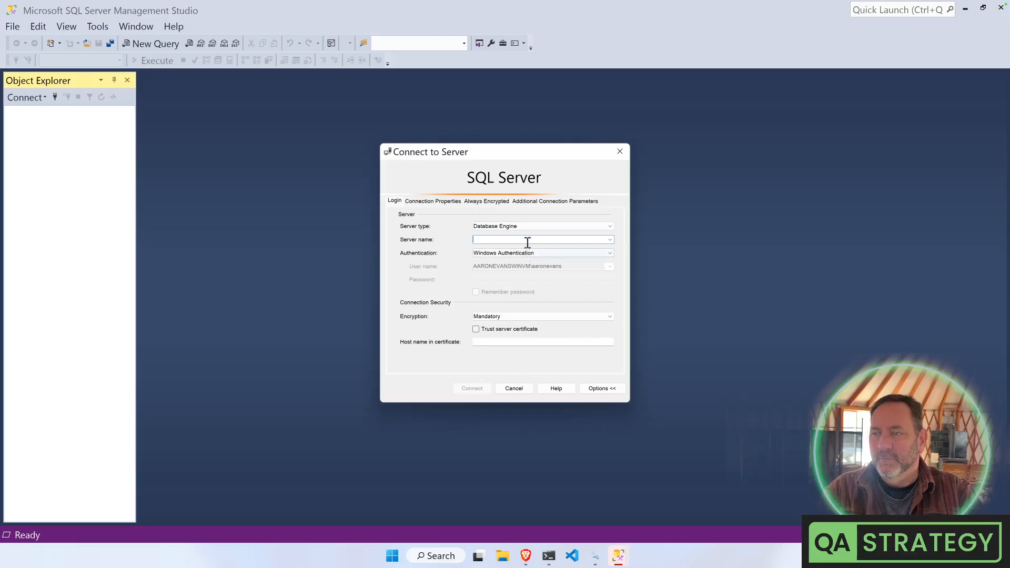
pyautogui.write('localhost')
pyautogui.hotkey('ctrl', 'a')
pyautogui.press('BackSpace')
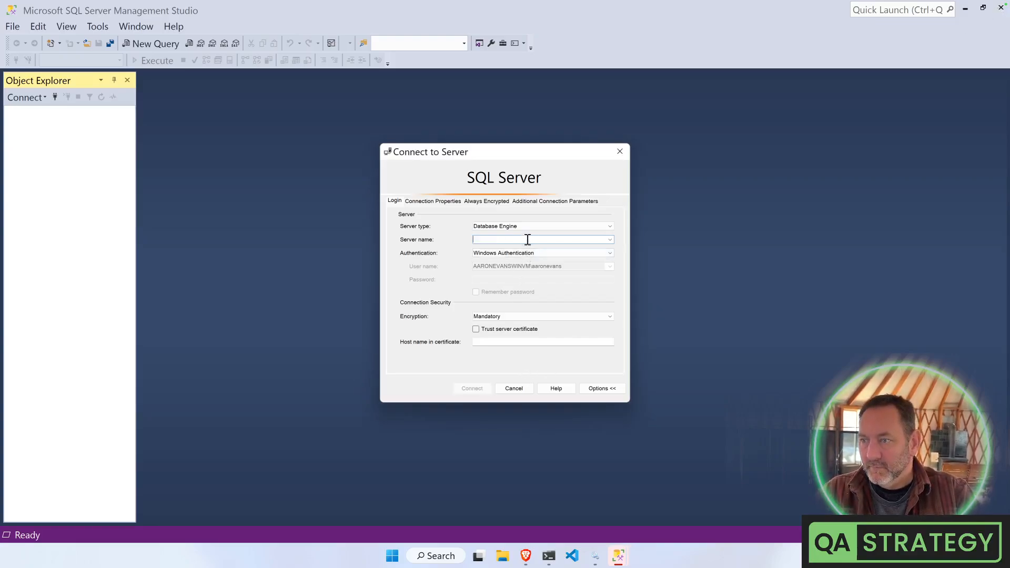
pyautogui.write('SQLD')
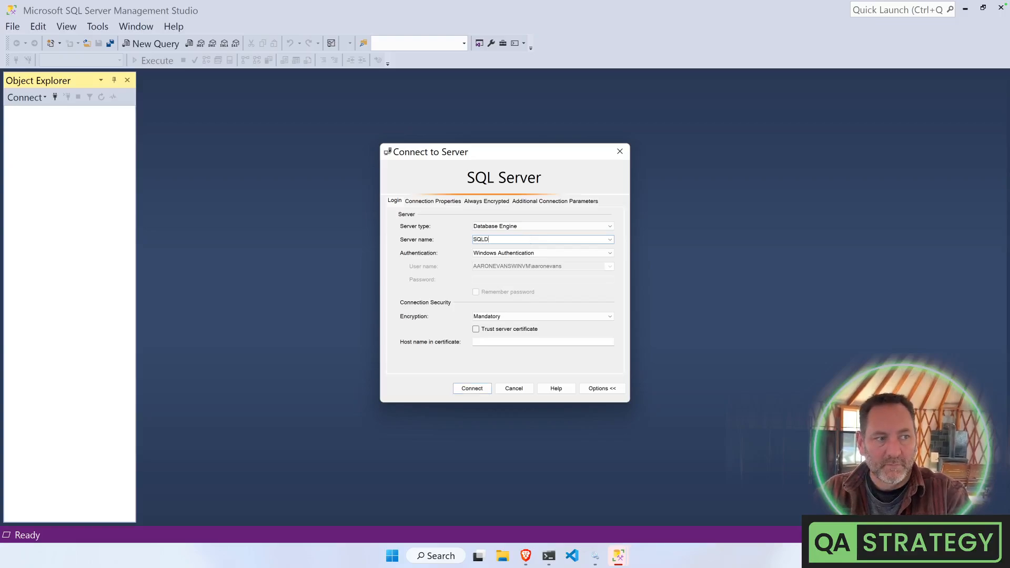
pyautogui.write('EVELOPER')
pyautogui.press('Return')
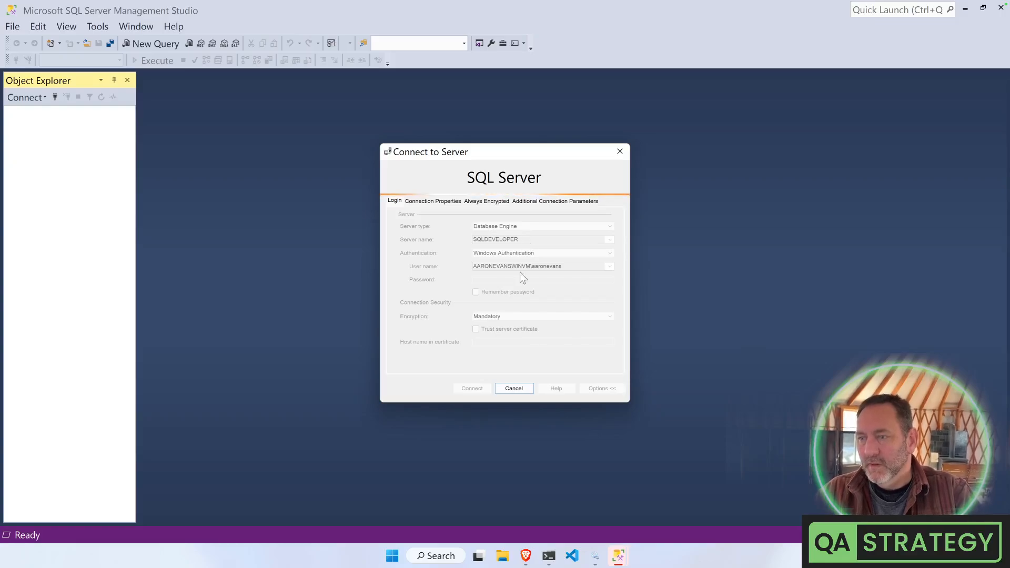
# Cancel the SQLDEVELOPER connection and close SSMS and Services
pyautogui.click(516, 390)
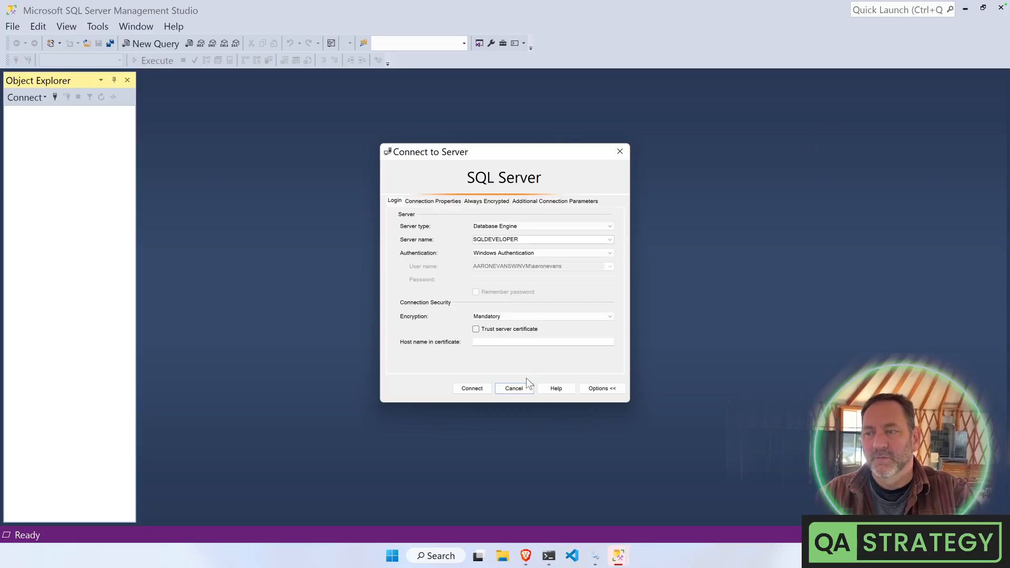
pyautogui.click(512, 387)
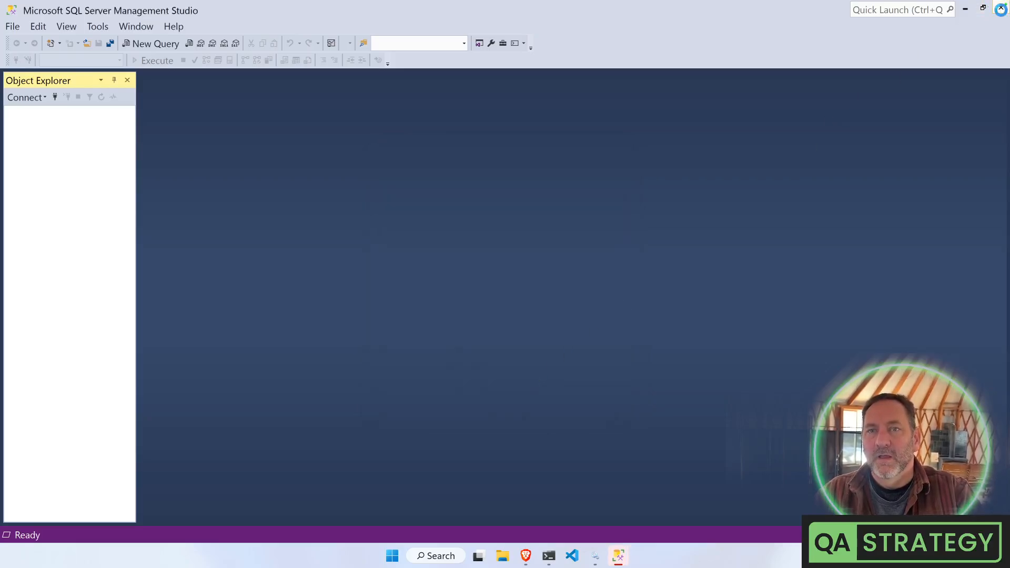
pyautogui.click(1001, 9)
pyautogui.click(1000, 9)
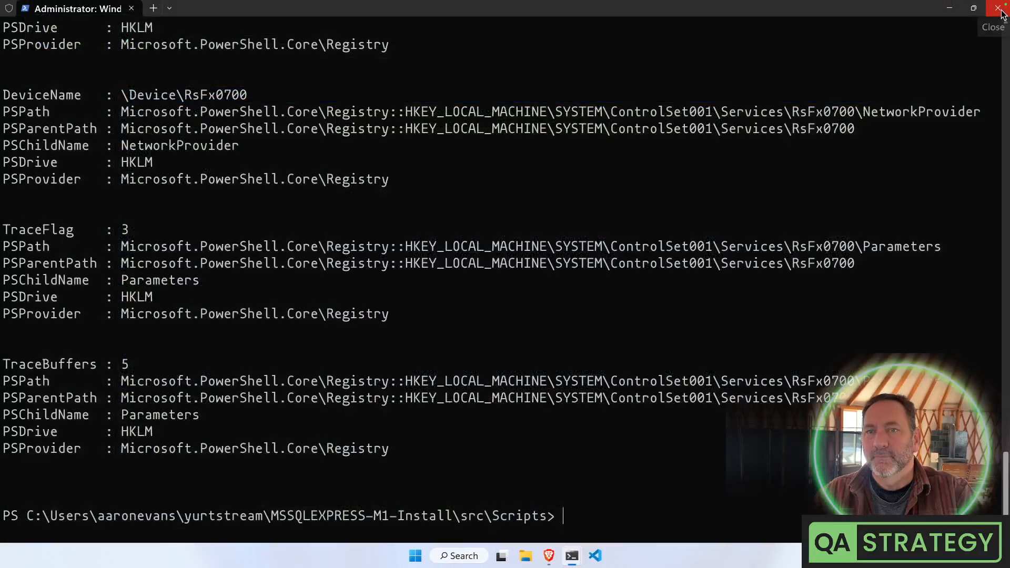
# Close the administrator PowerShell, Windows Terminal and browser windows
pyautogui.click(1000, 9)
pyautogui.click(1001, 9)
pyautogui.click(1000, 9)
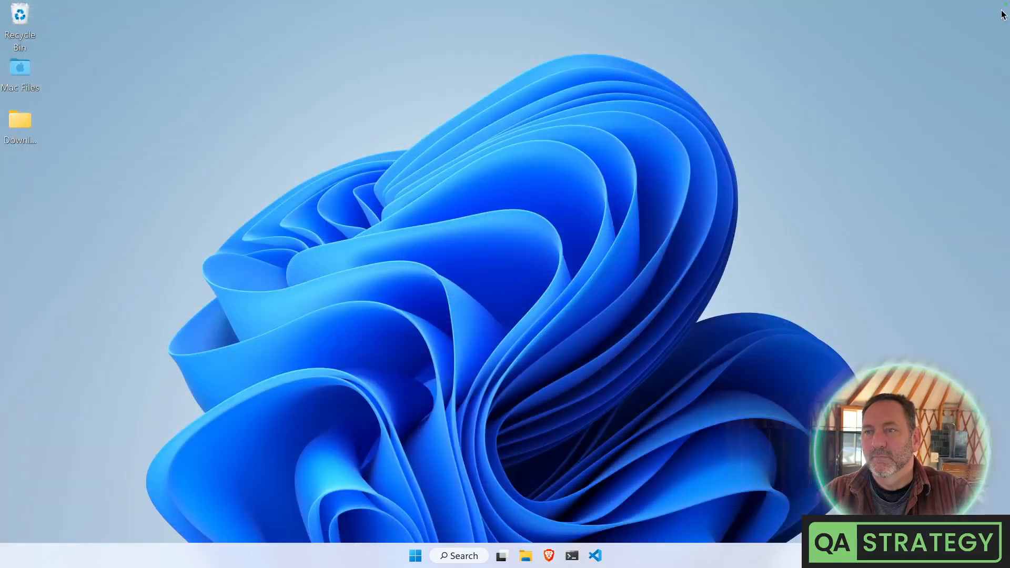
# Restart Windows from the Start menu and dismiss the Virtual Video Camera alert
pyautogui.click(414, 560)
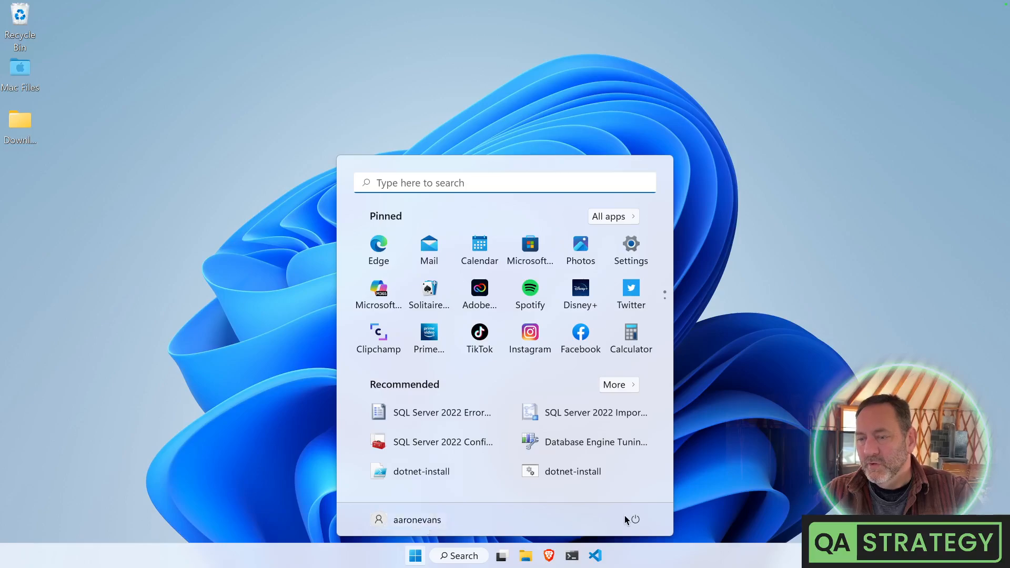
pyautogui.click(635, 519)
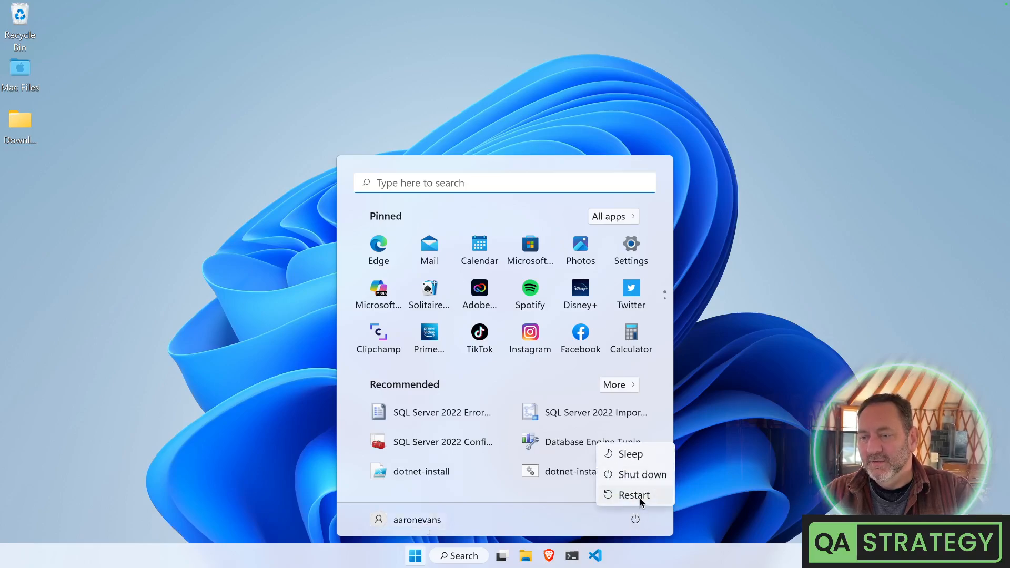
pyautogui.click(640, 498)
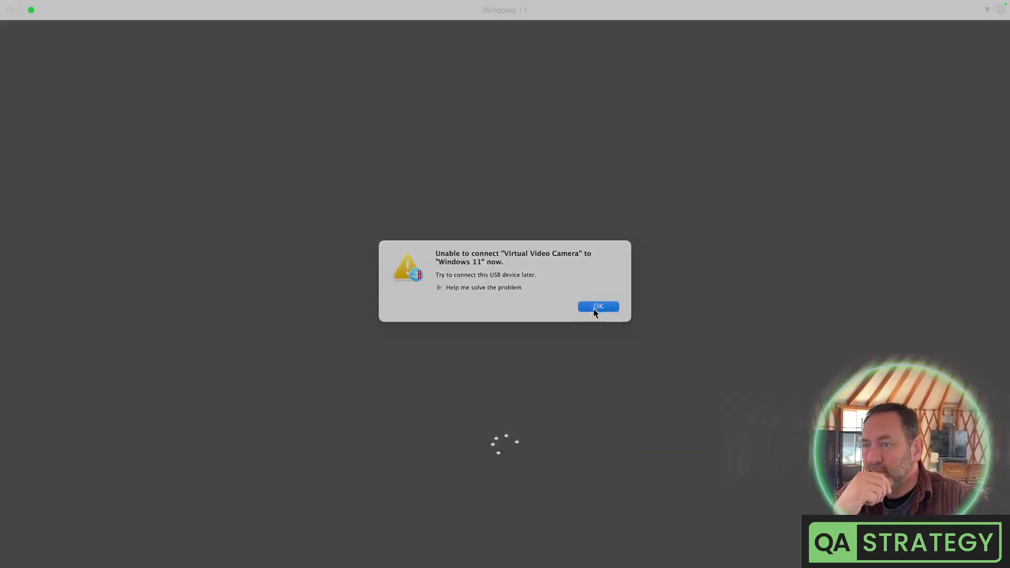
pyautogui.click(599, 309)
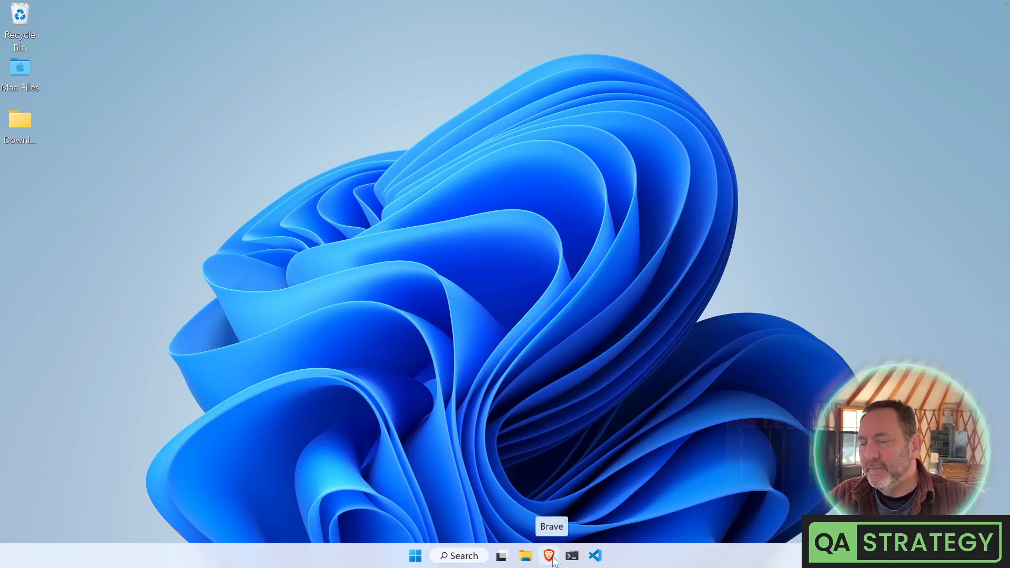
# Bring up the MSSQLEXPRESS-M1-Install README in Brave and scroll to its Authentication and Requirements notes
pyautogui.click(573, 557)
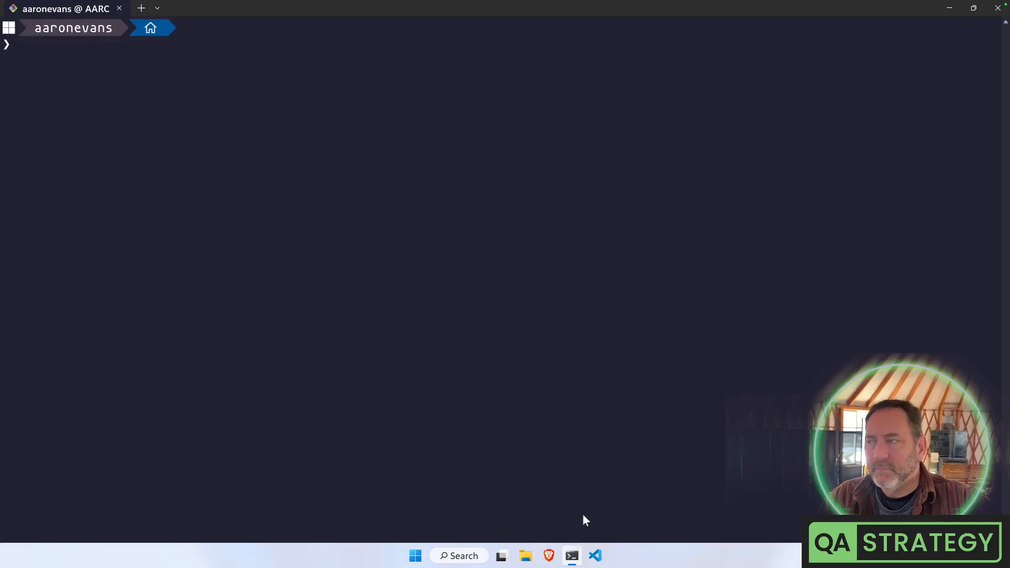
pyautogui.click(548, 557)
pyautogui.moveTo(237, 88)
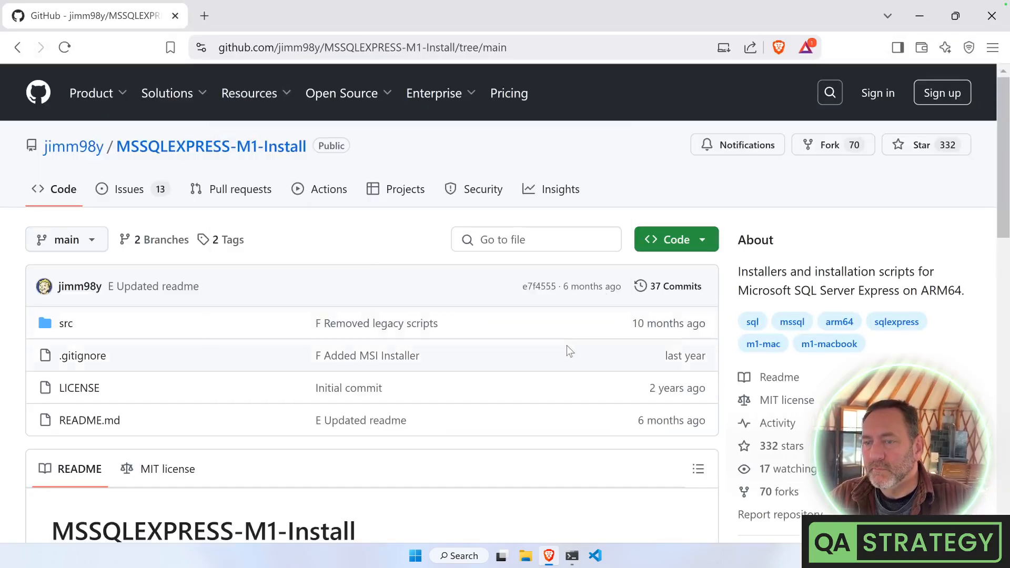
pyautogui.scroll(-15, 564, 333)
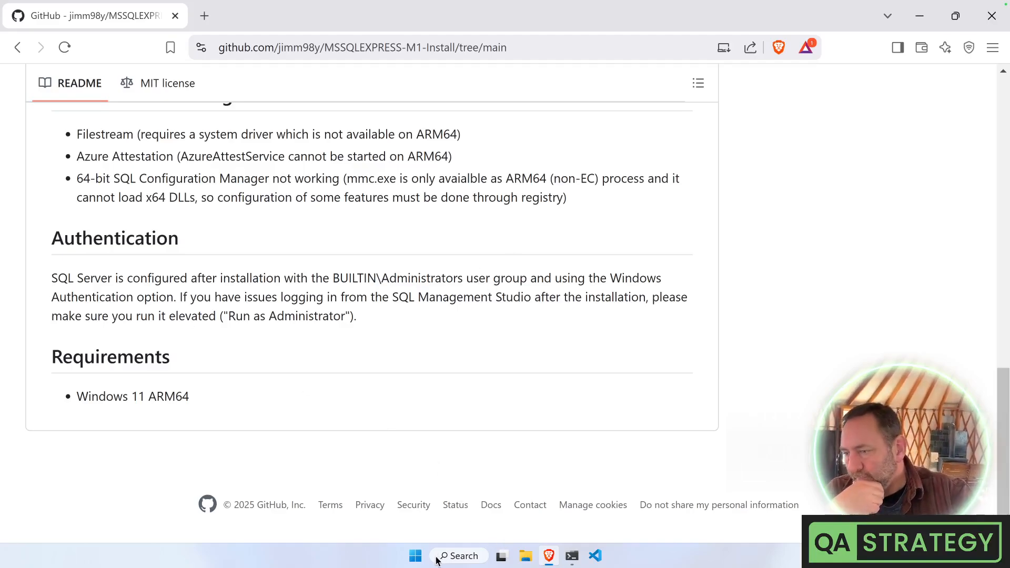
pyautogui.click(416, 558)
# Launch Services and select the stopped SQL Server (SQLDEVELOPER) service, set to Automatic (Delayed Start)
pyautogui.write('services')
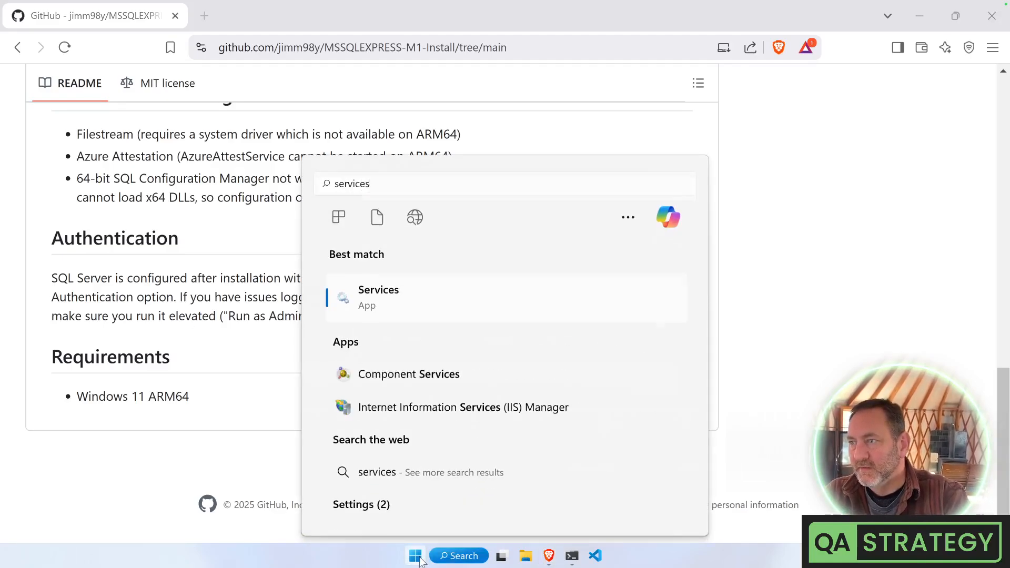
pyautogui.press('Return')
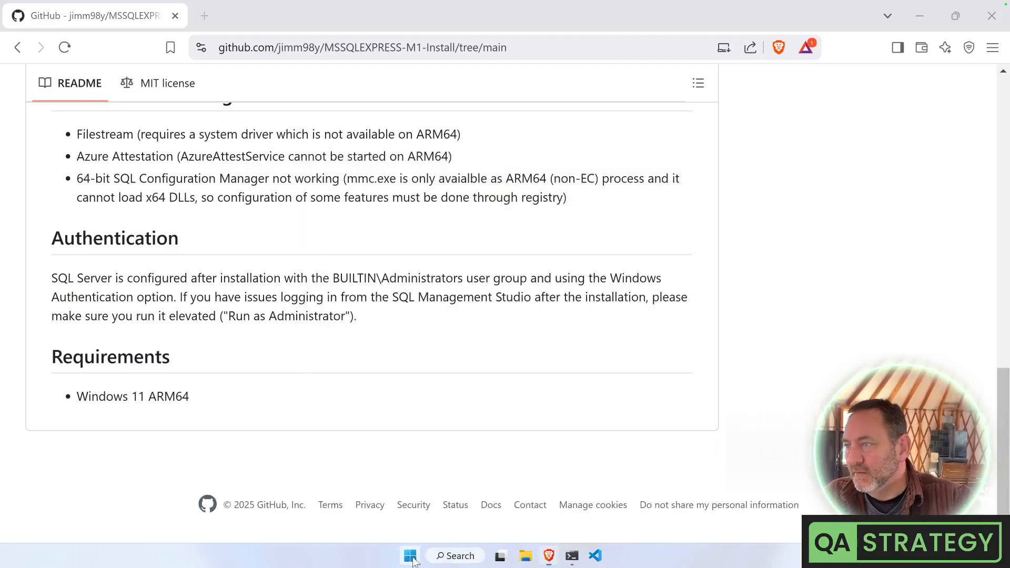
pyautogui.scroll(-20, 217, 321)
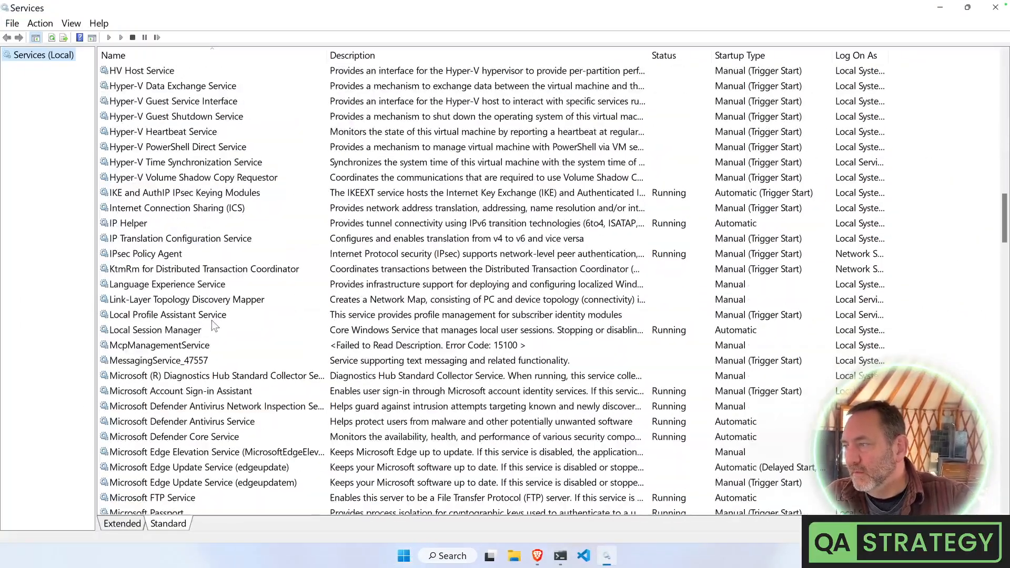
pyautogui.scroll(-6, 212, 320)
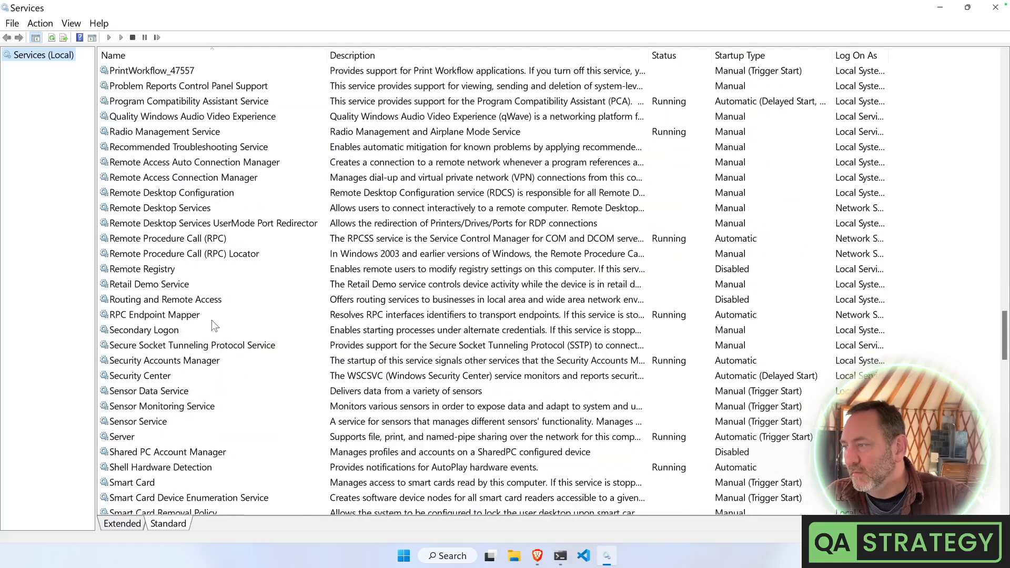
pyautogui.scroll(-5, 211, 320)
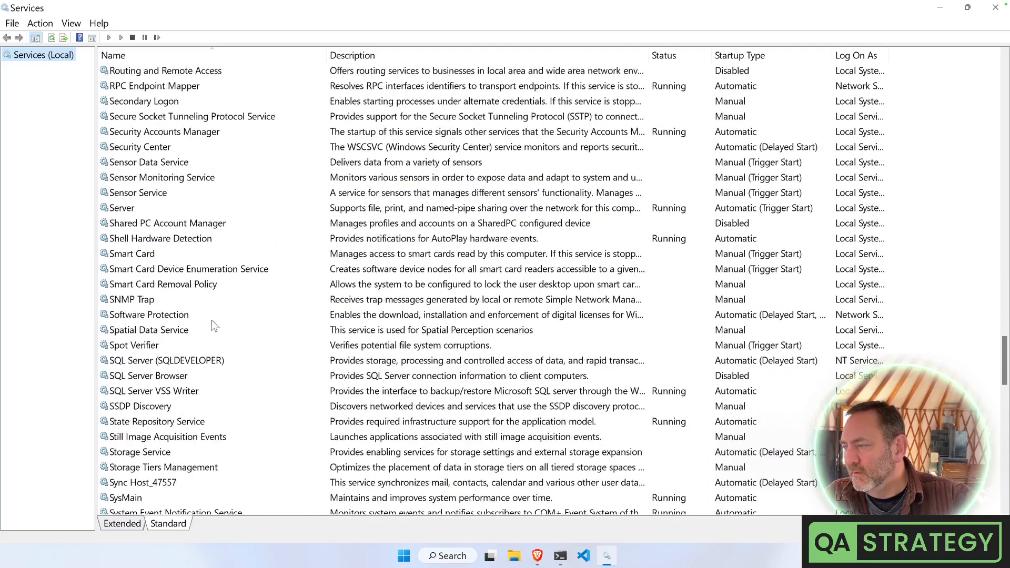
pyautogui.click(200, 367)
pyautogui.click(199, 362)
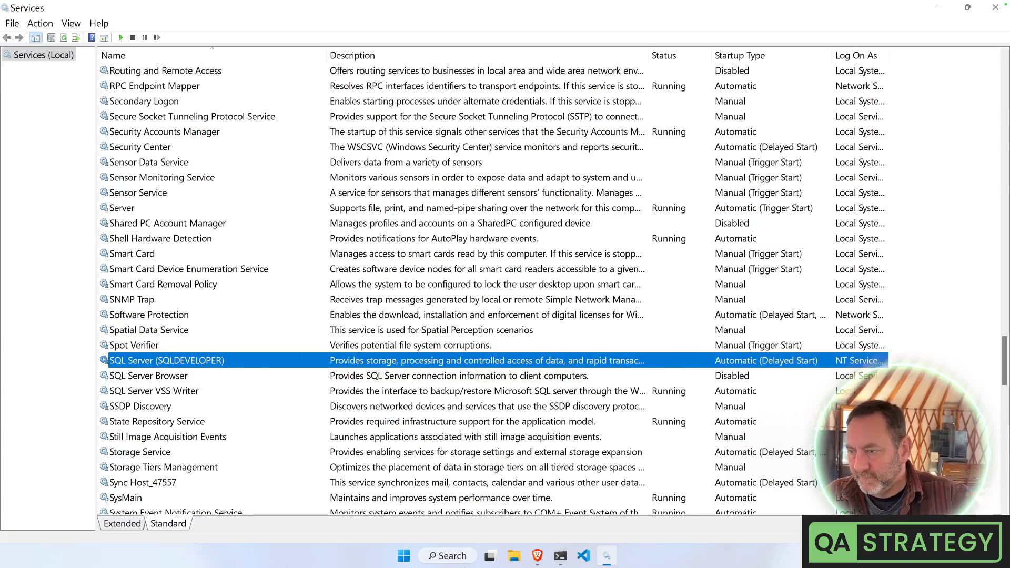
pyautogui.click(405, 557)
pyautogui.write('sql')
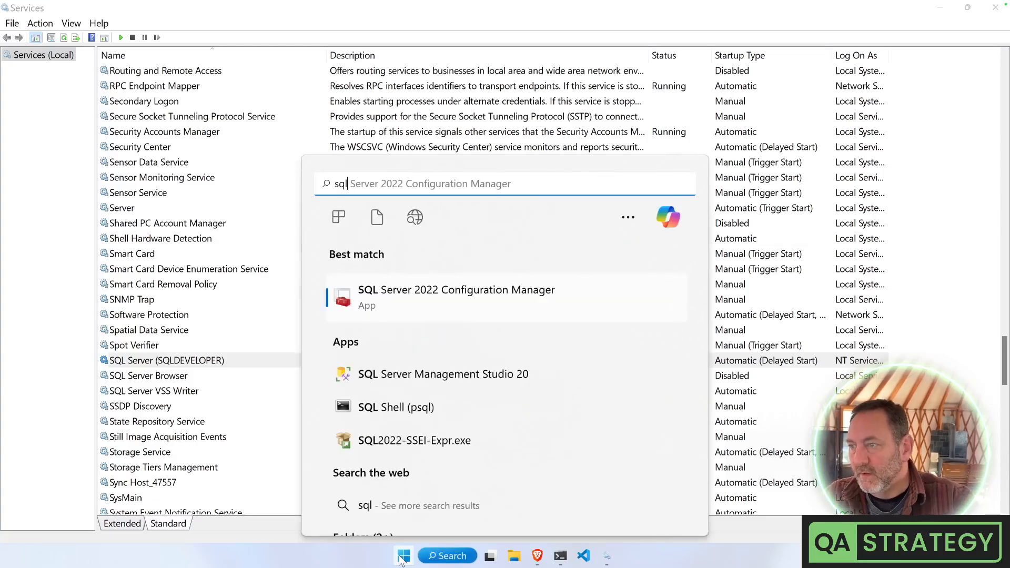
pyautogui.press('Return')
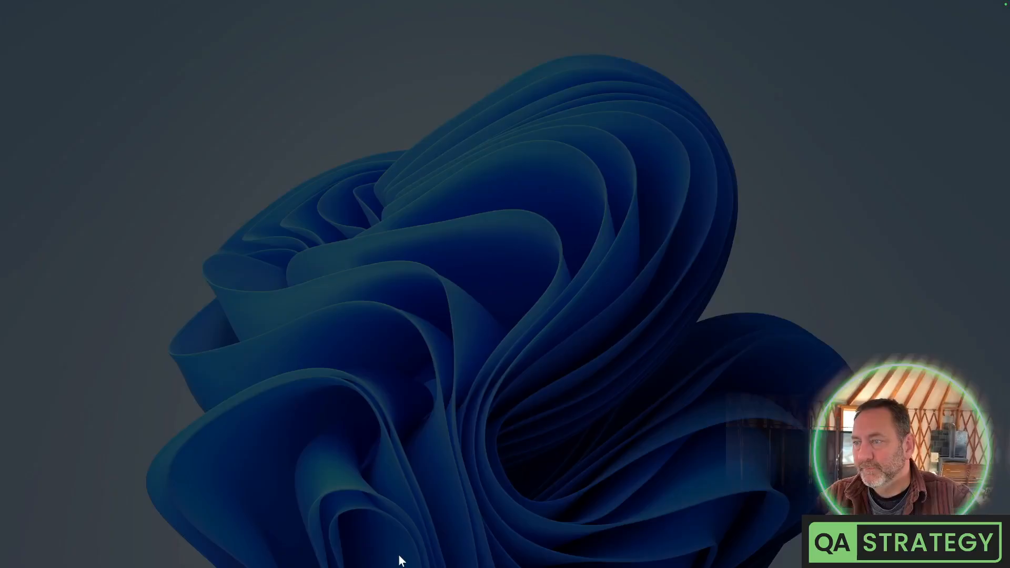
pyautogui.click(469, 370)
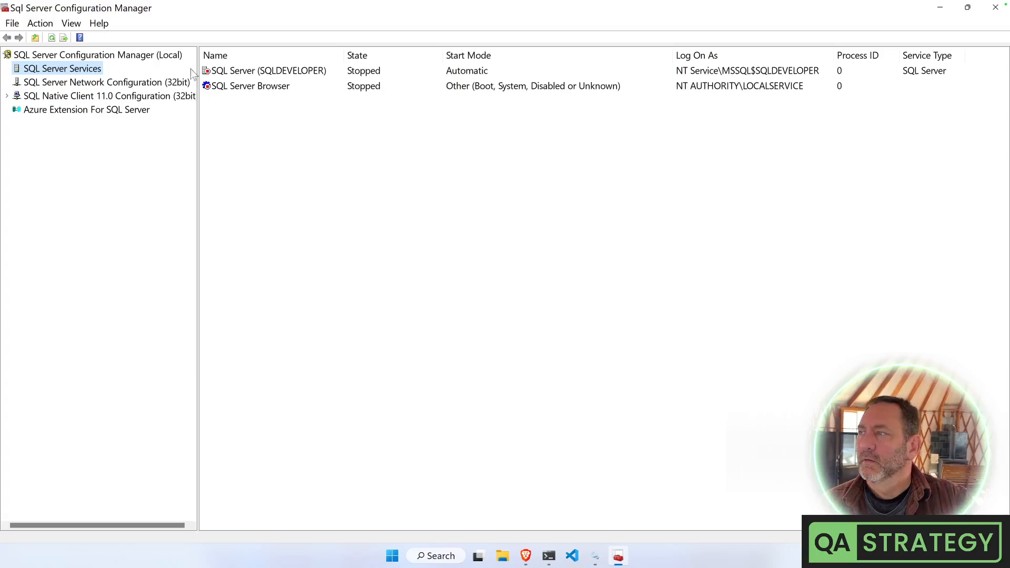
pyautogui.click(256, 76)
pyautogui.rightClick(255, 75)
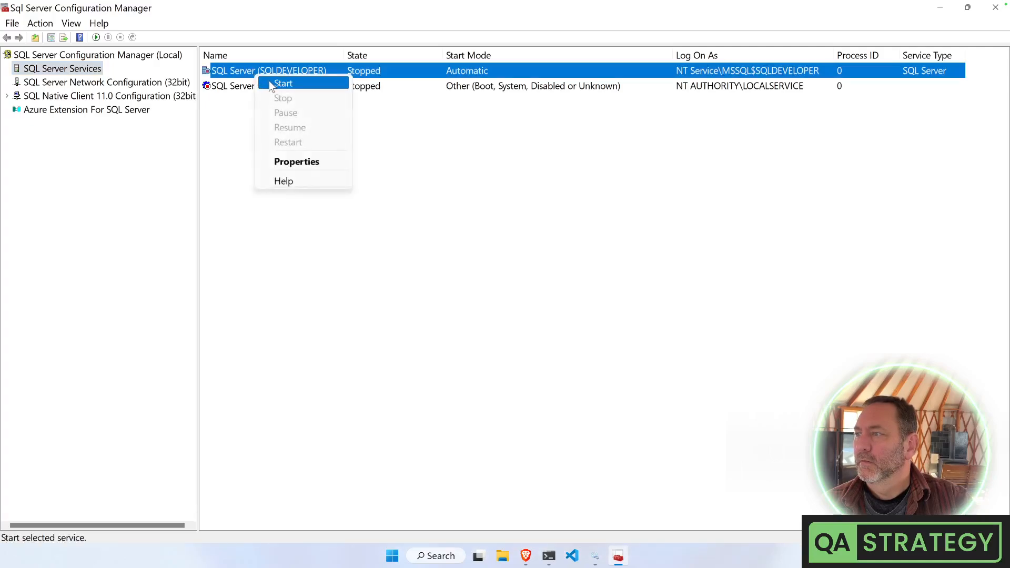
pyautogui.click(293, 84)
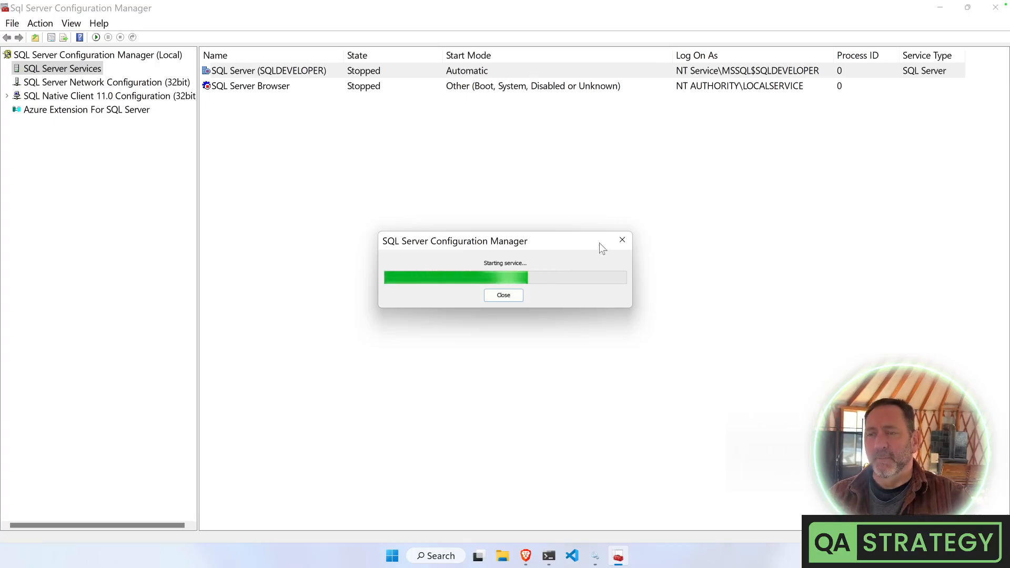
pyautogui.moveTo(548, 556)
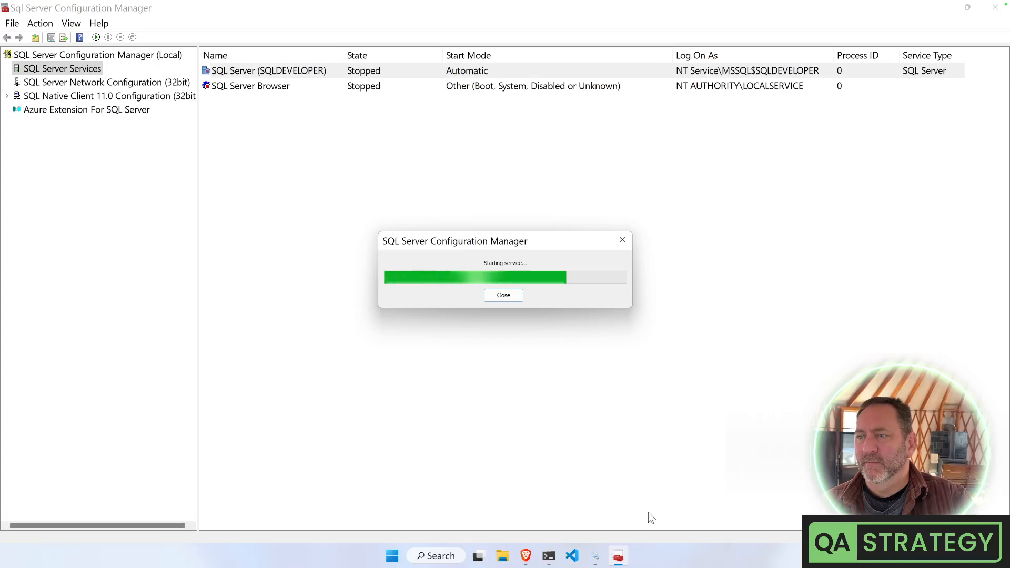
pyautogui.click(503, 296)
pyautogui.click(993, 8)
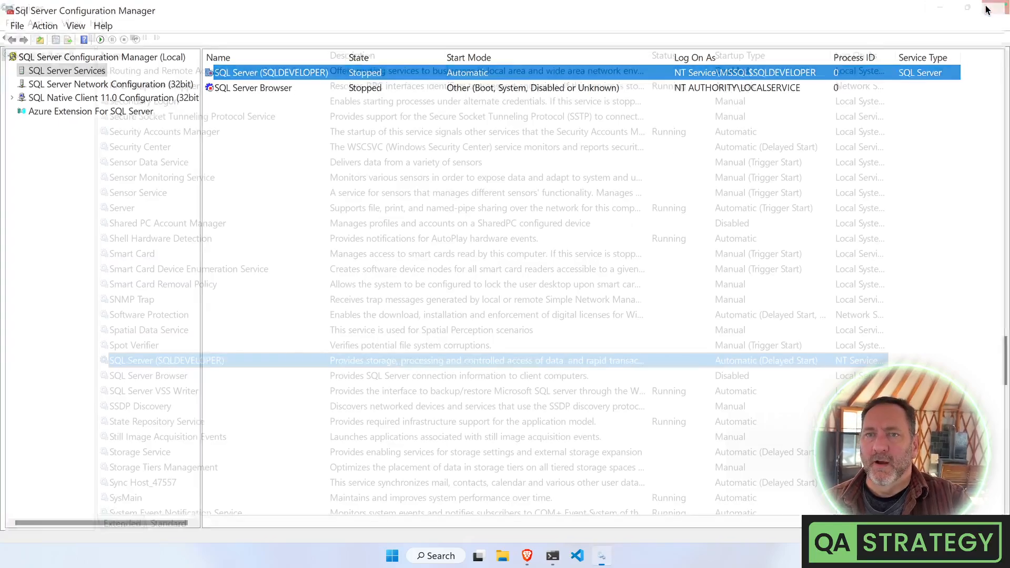